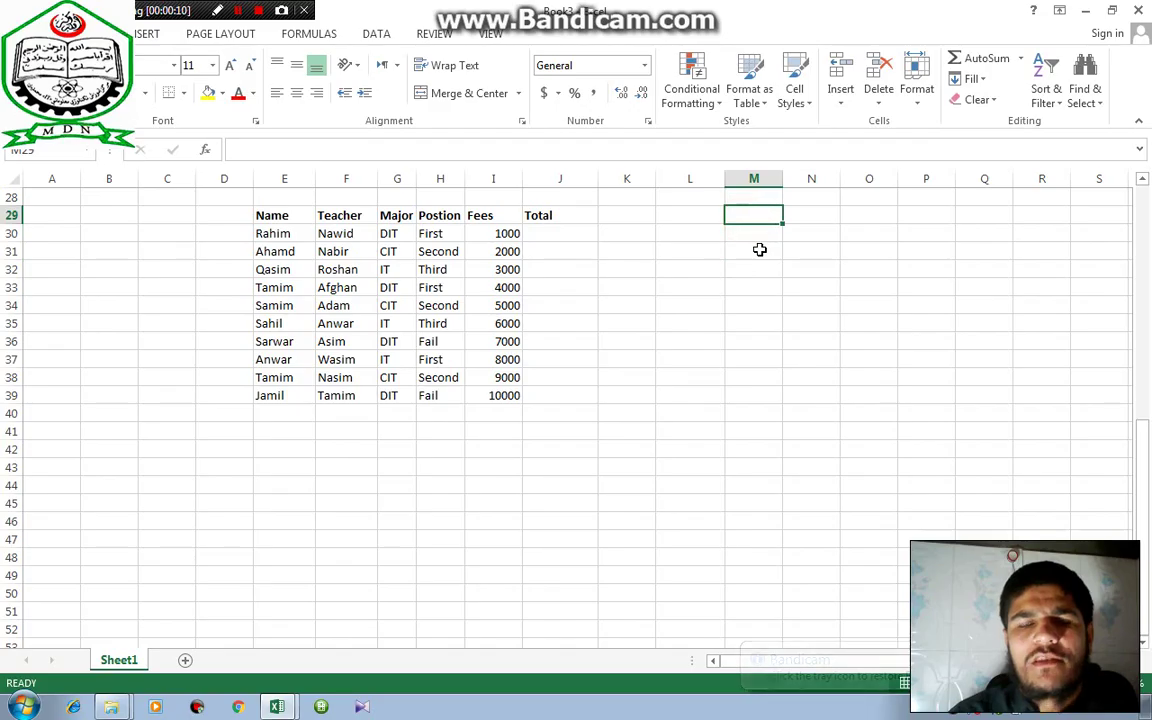
Enter the heading "Percentage" in cell M29, on the header row of the student fees table
text(Pe)
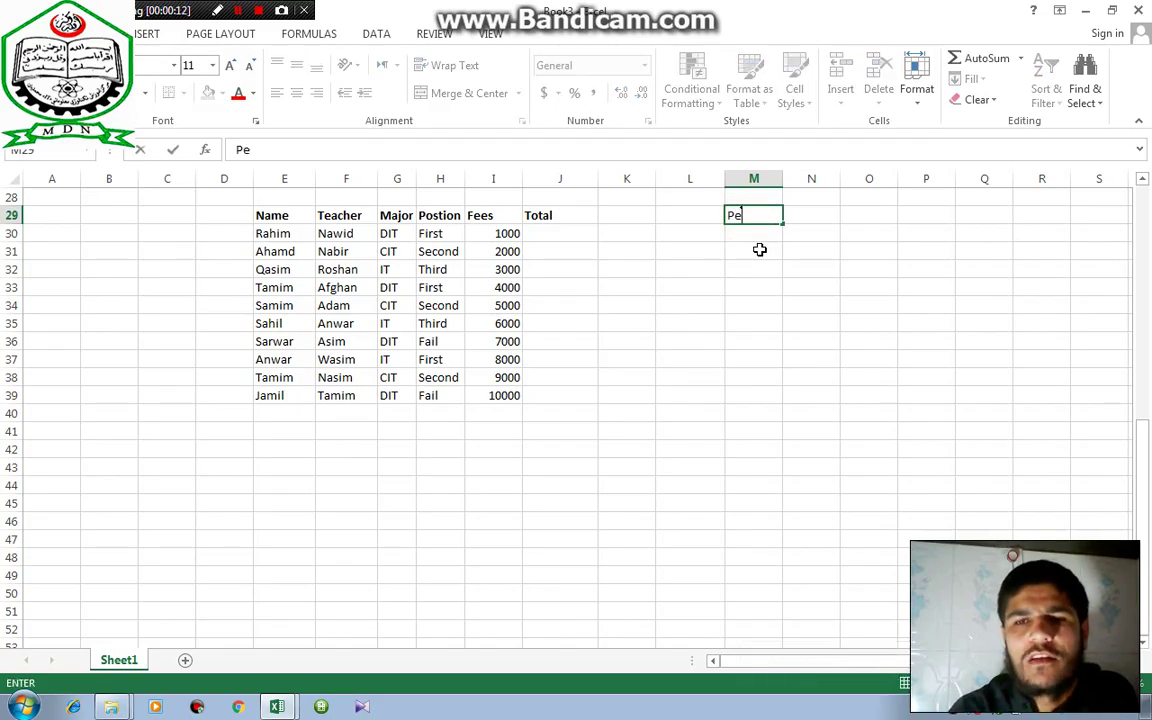
text(rcentage)
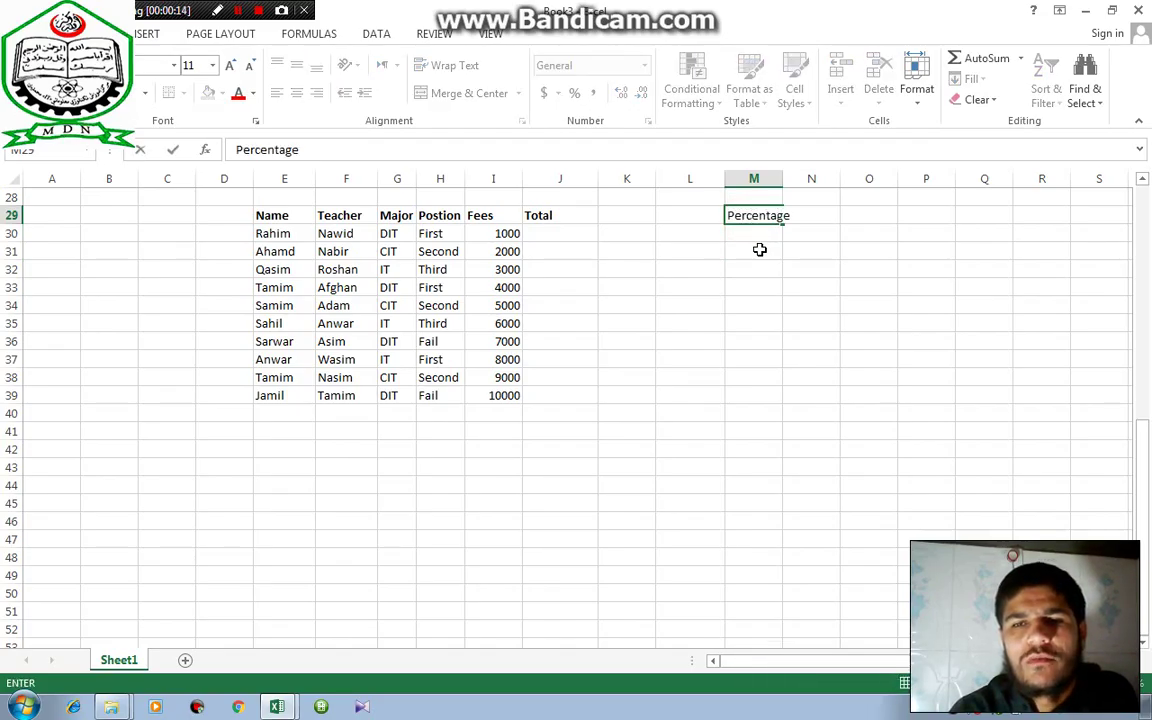
key(Return)
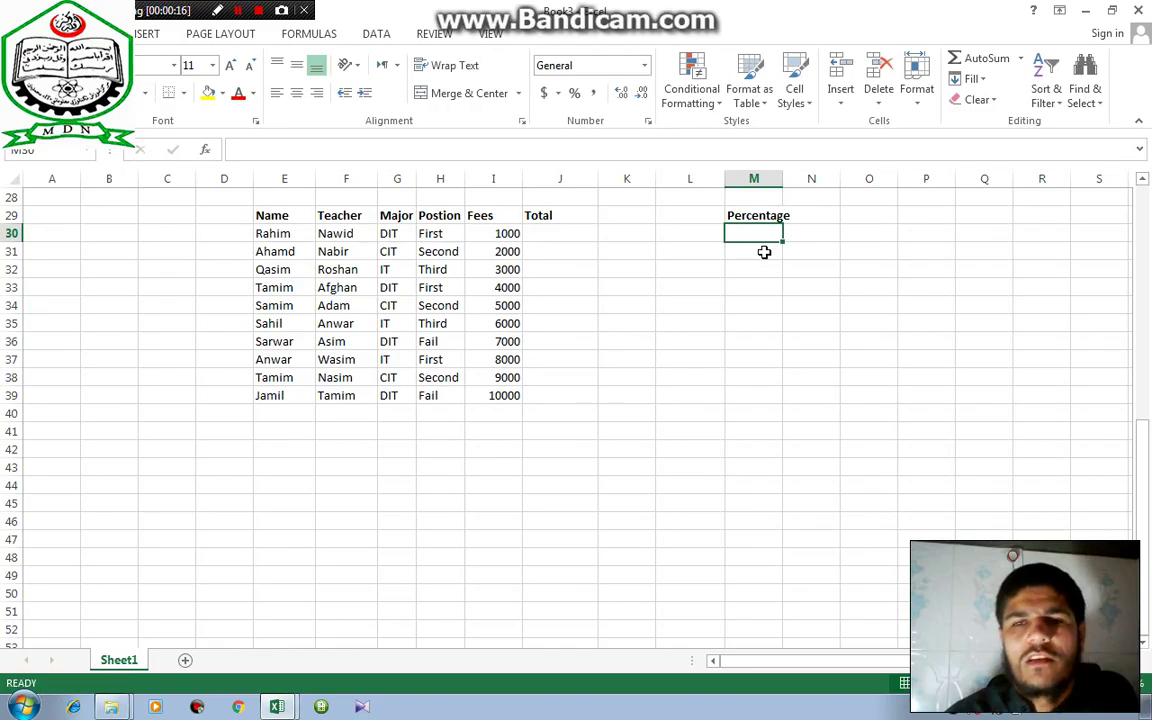
Clear the existing candidate names and vote figures from J14:L18 below the large total
click(745, 283)
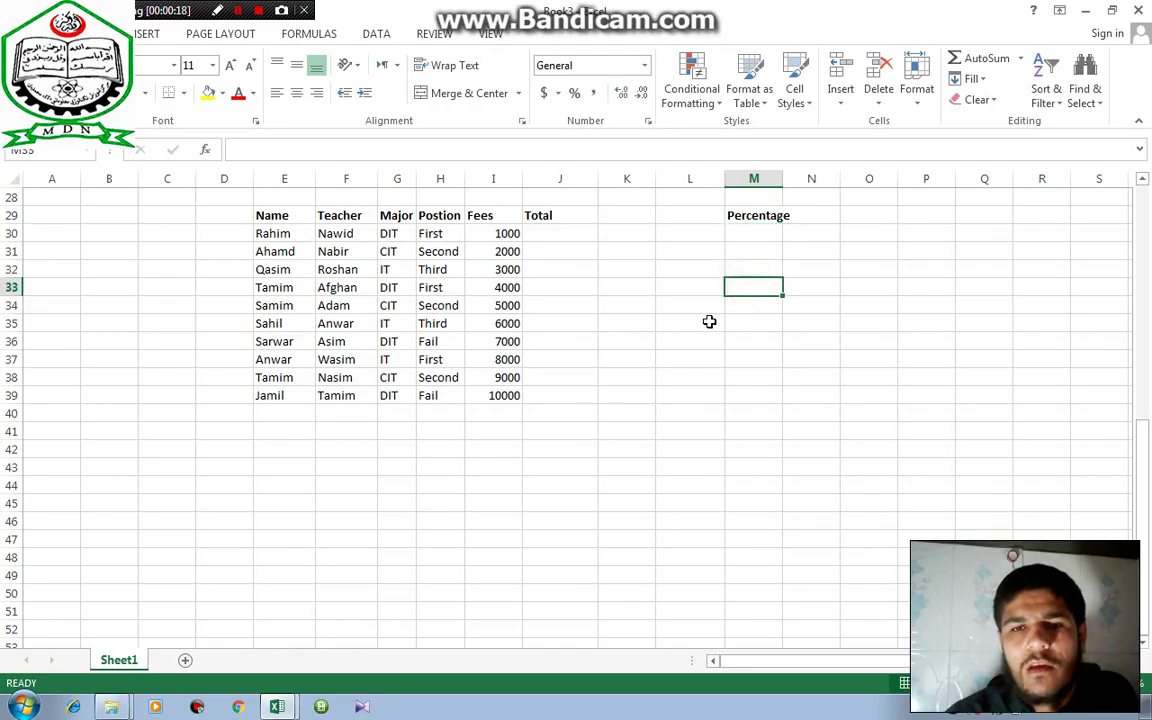
click(714, 310)
scroll(752, 295, up, 8)
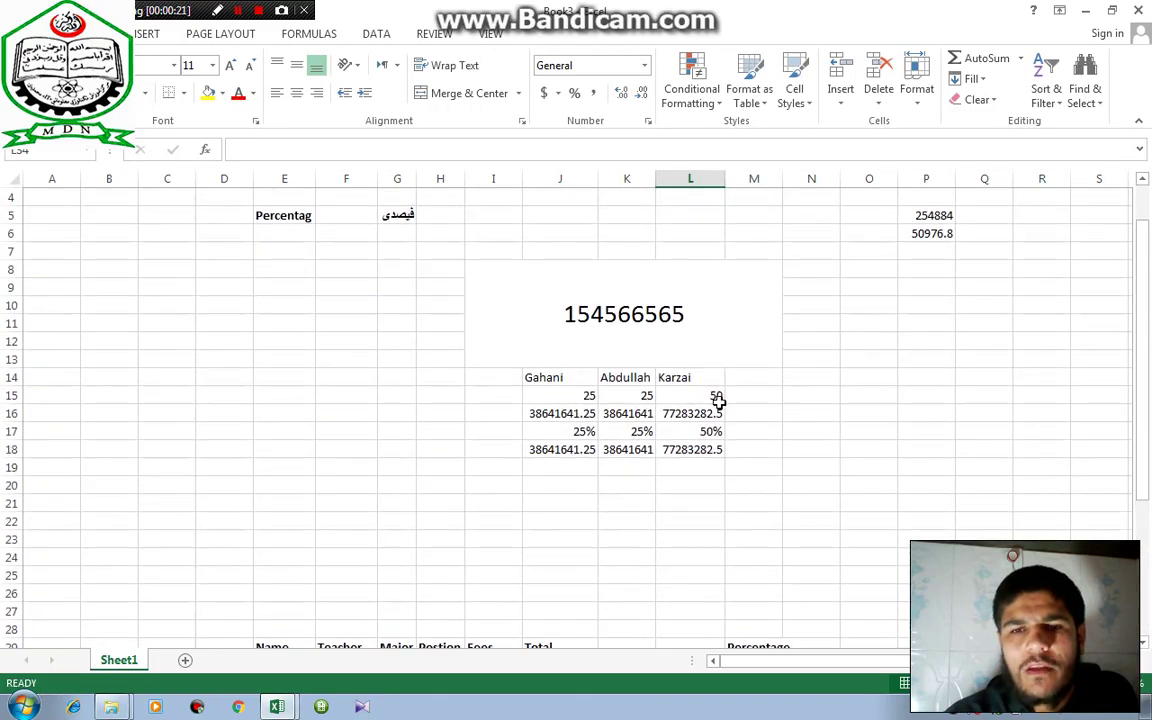
drag(543, 377, 690, 446)
key(Delete)
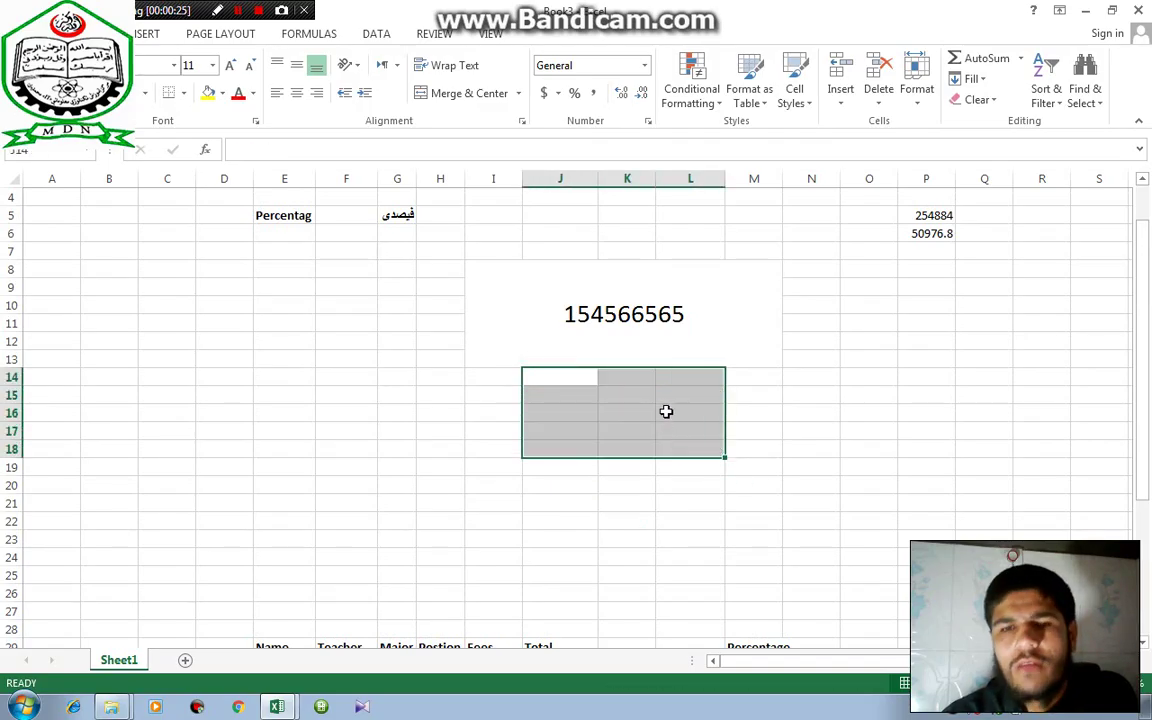
Enter the candidate names Karzi, Ghani and Abdullah across cells J14 to L14
click(561, 377)
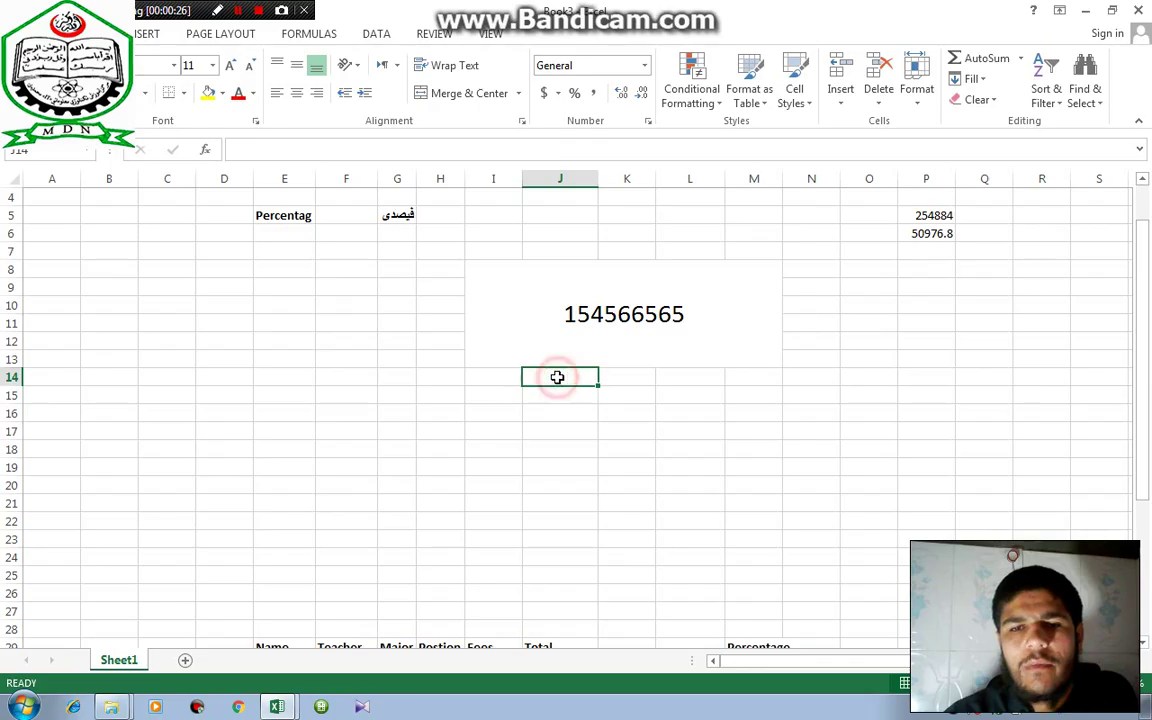
text(Karzai)
key(Tab)
text(Ghani)
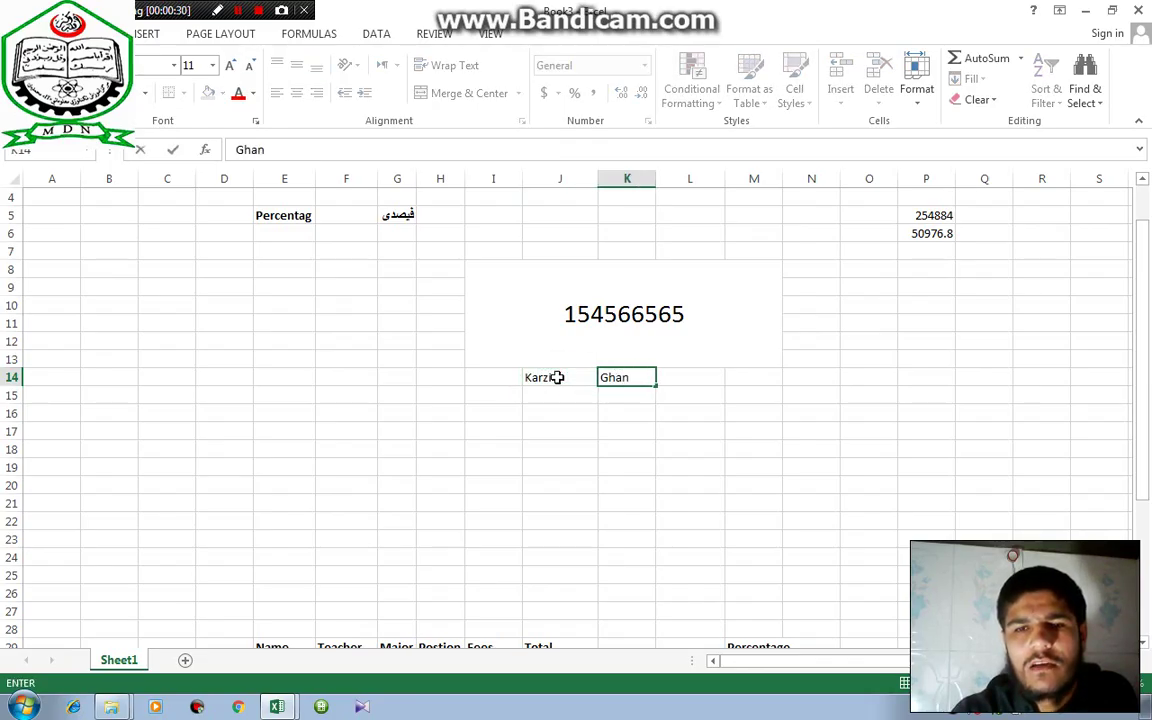
key(Tab)
text(Abdulll)
key(BackSpace)
key(BackSpace)
key(BackSpace)
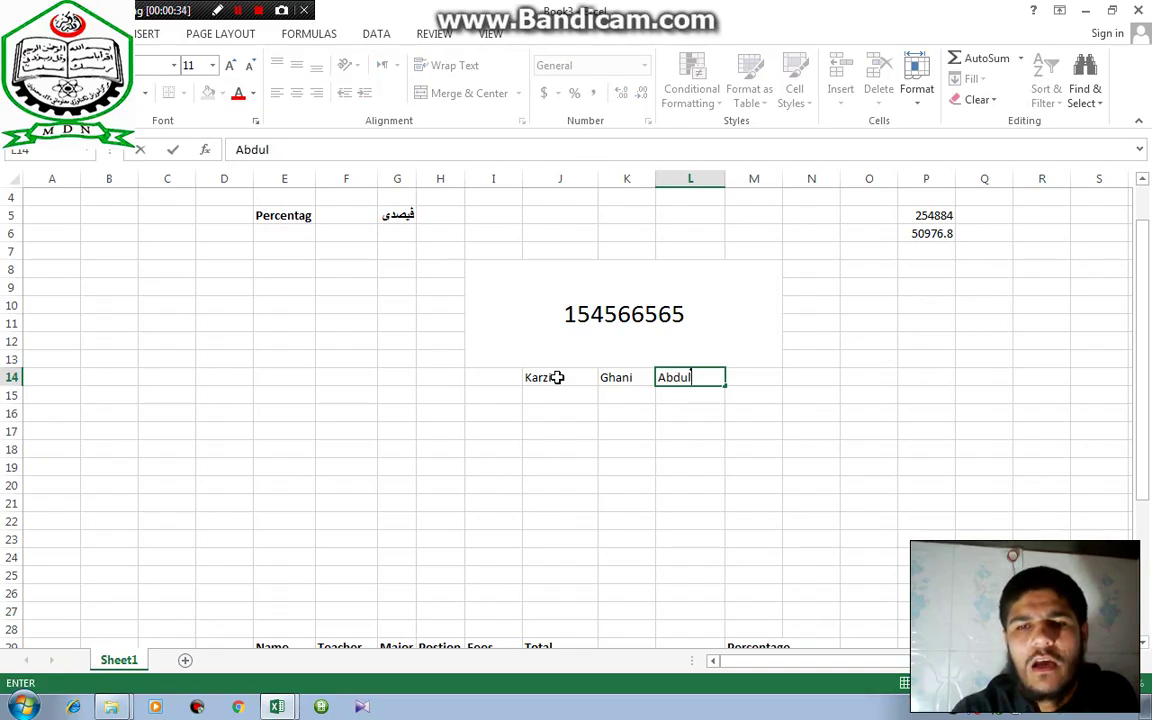
text(lah)
key(Return)
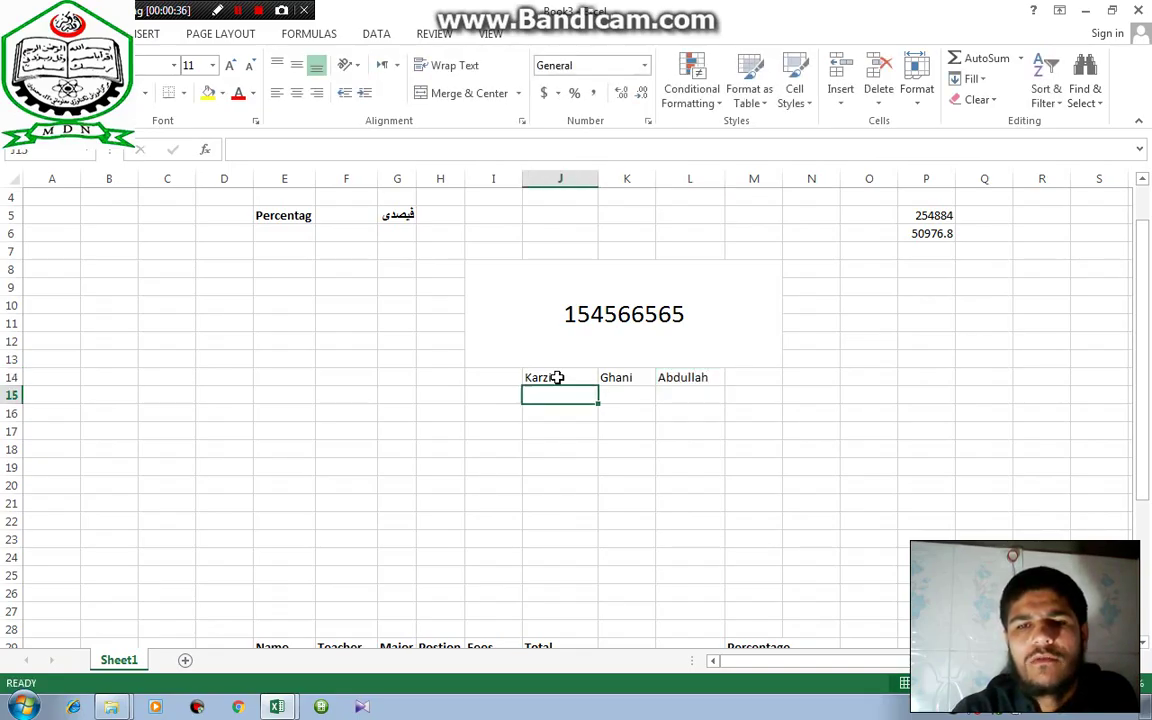
Enter the percentages 25, 25 and 50 beneath the three candidate names in J15:L15
text(25)
key(Tab)
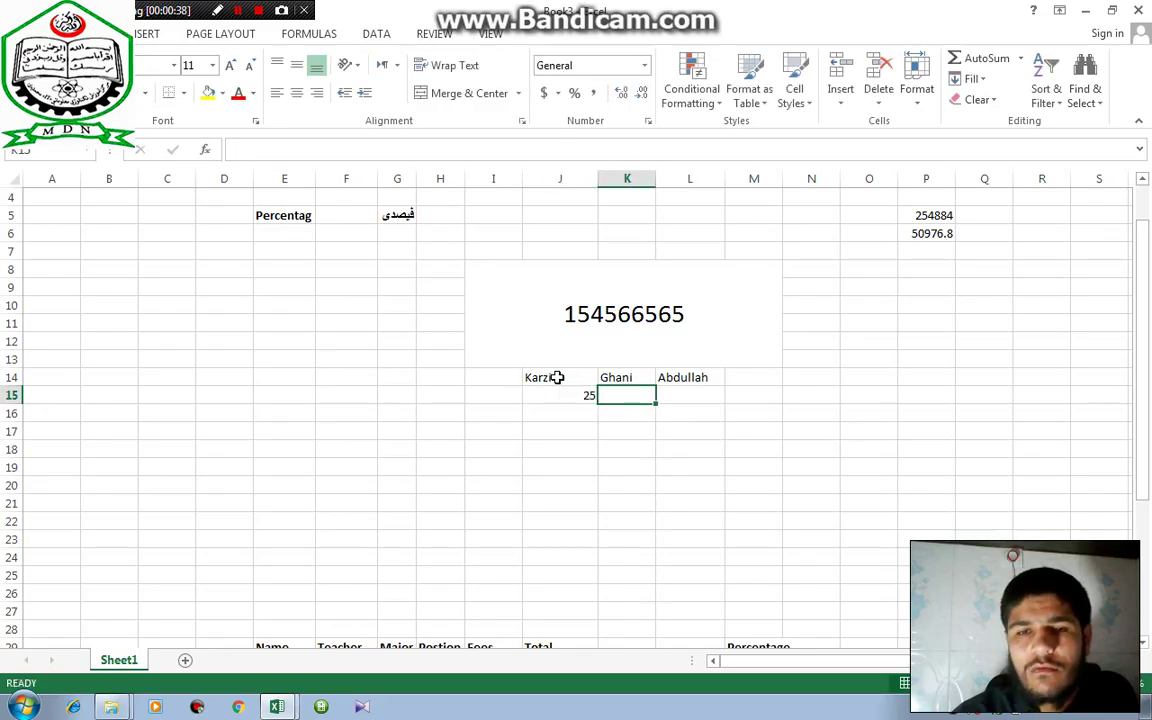
text(25)
key(Tab)
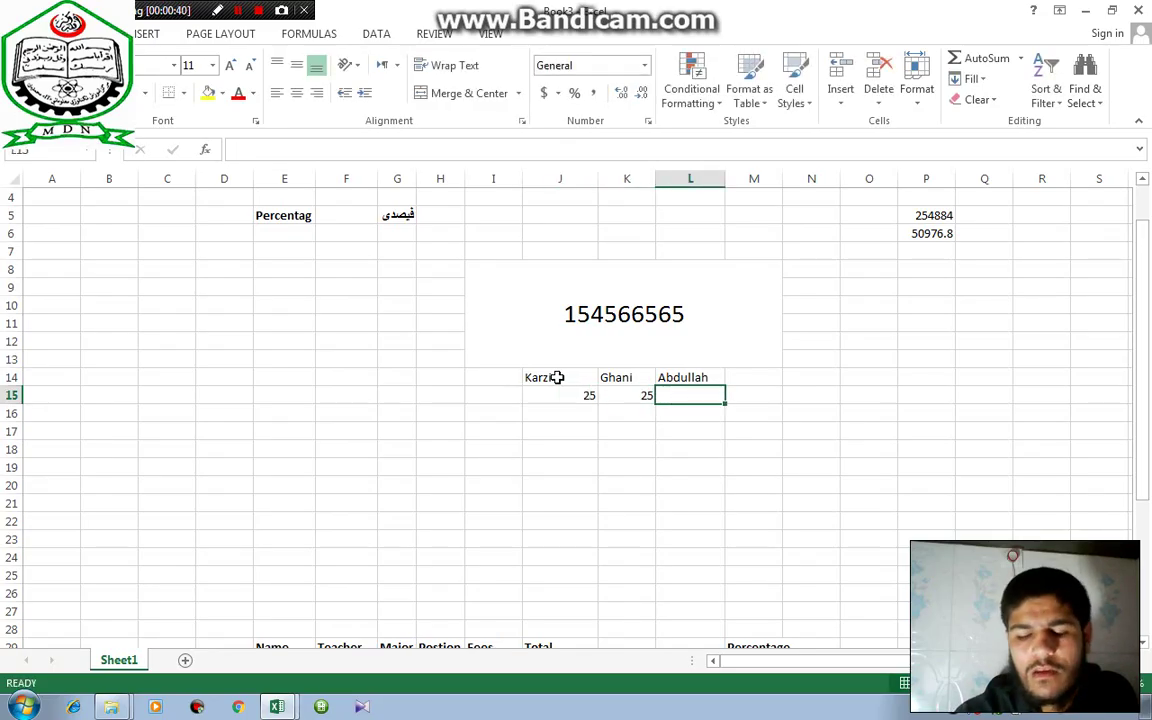
text(560)
key(BackSpace)
key(BackSpace)
key(Return)
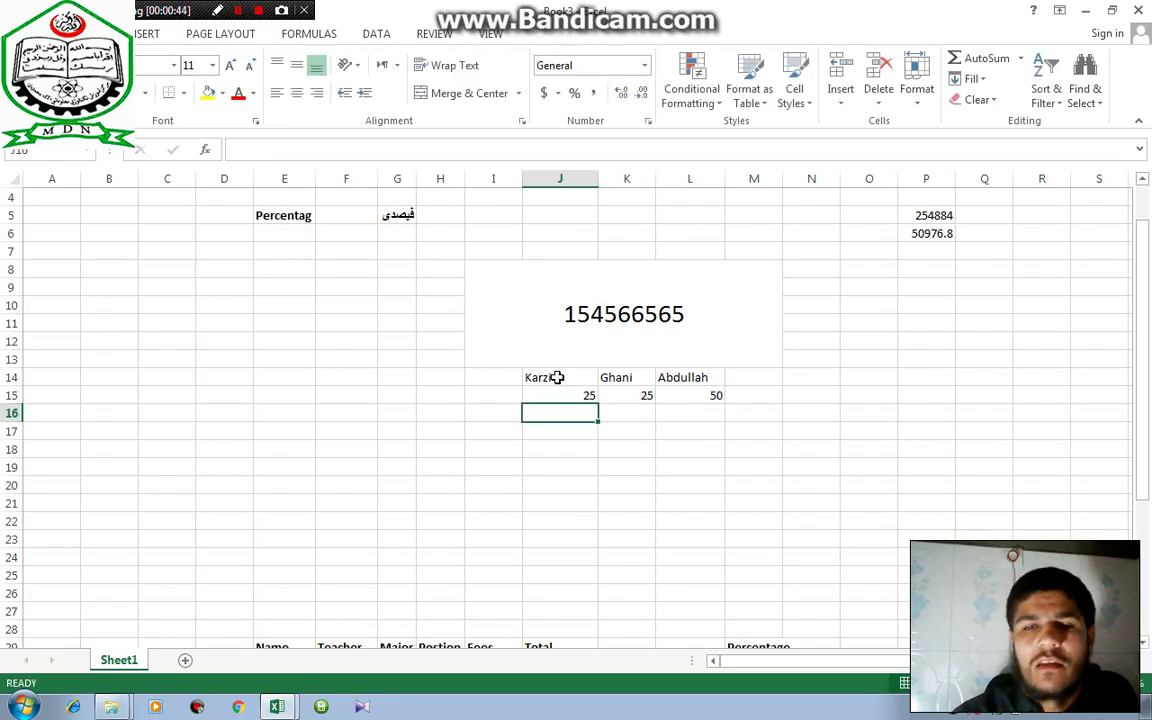
Merge and center cells J7:L7 directly above the large total
click(566, 319)
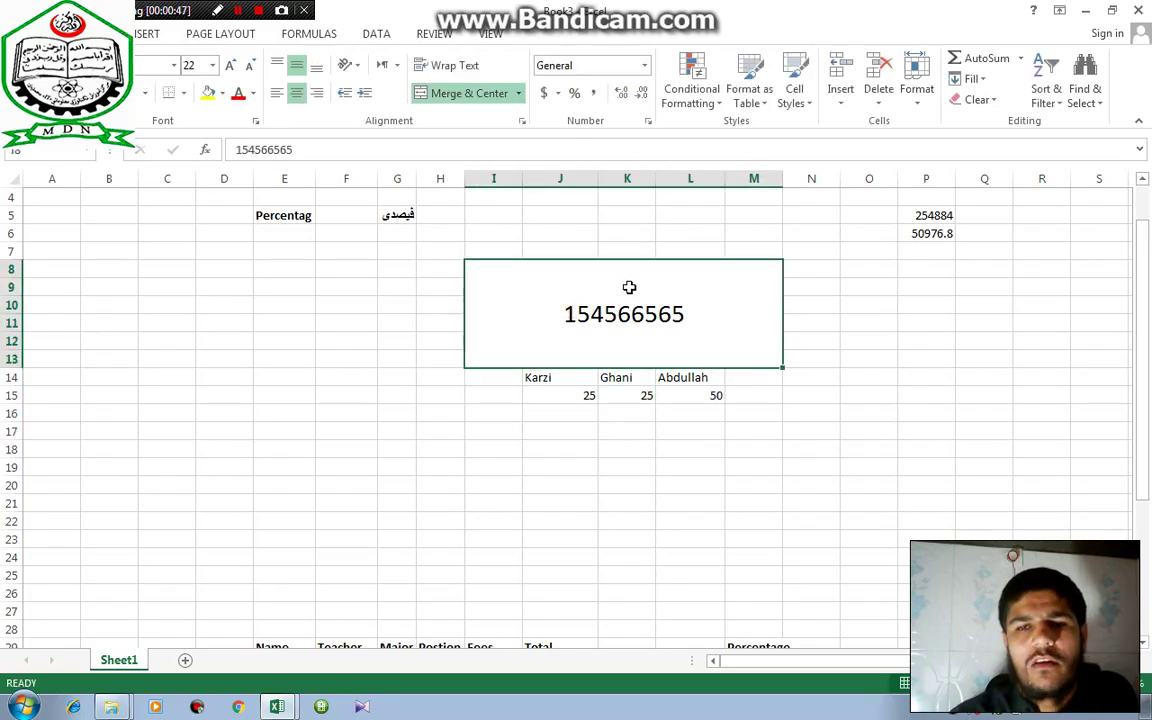
drag(669, 246, 553, 244)
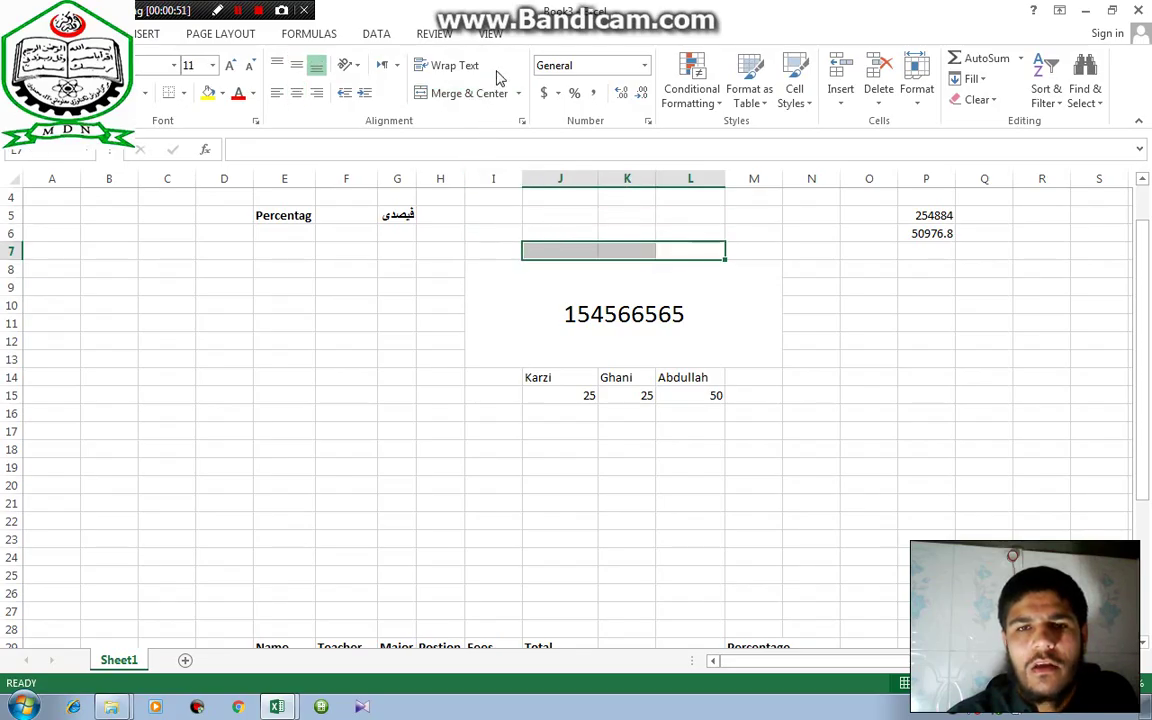
click(469, 93)
Enter the title "Total Vot of Afghan People" in the merged cell J7 above the total
text(I)
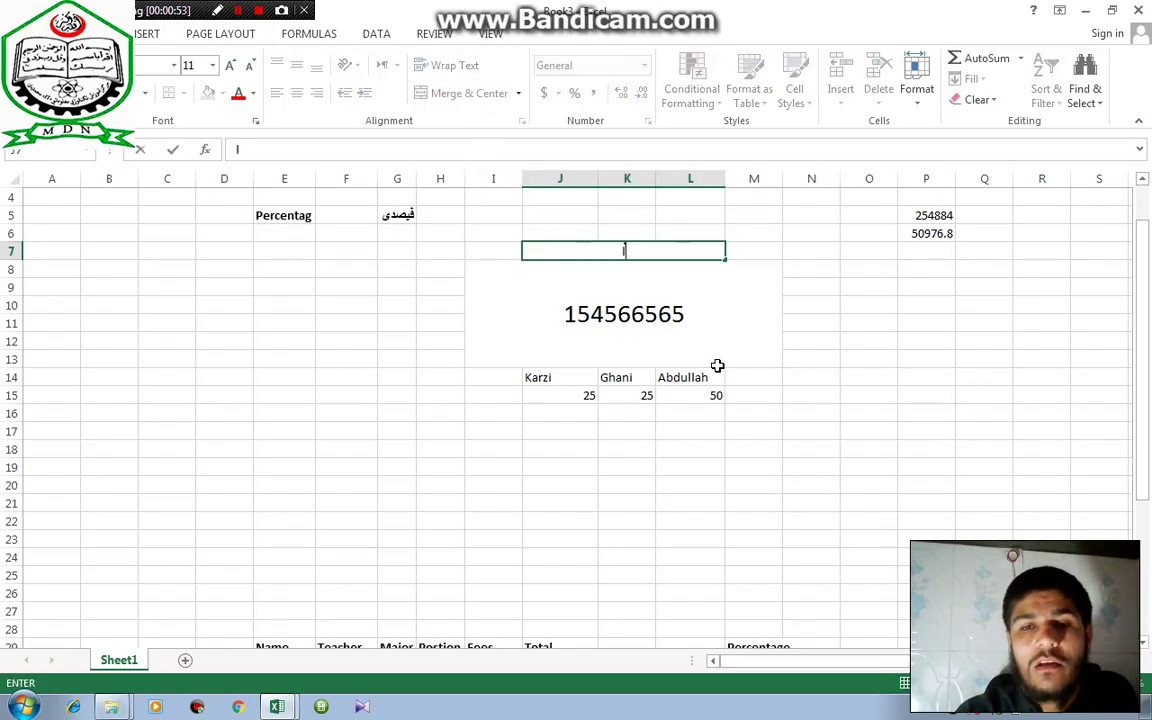
text(o)
key(BackSpace)
key(BackSpace)
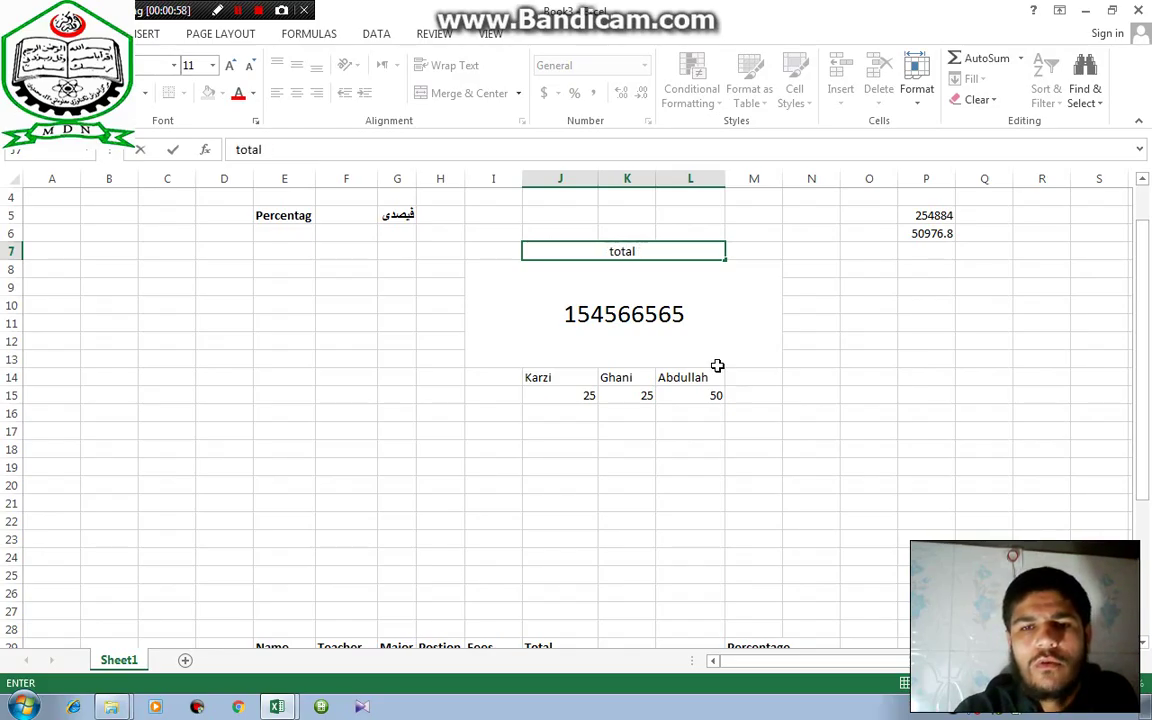
key(BackSpace)
key(BackSpace)
key(BackSpace)
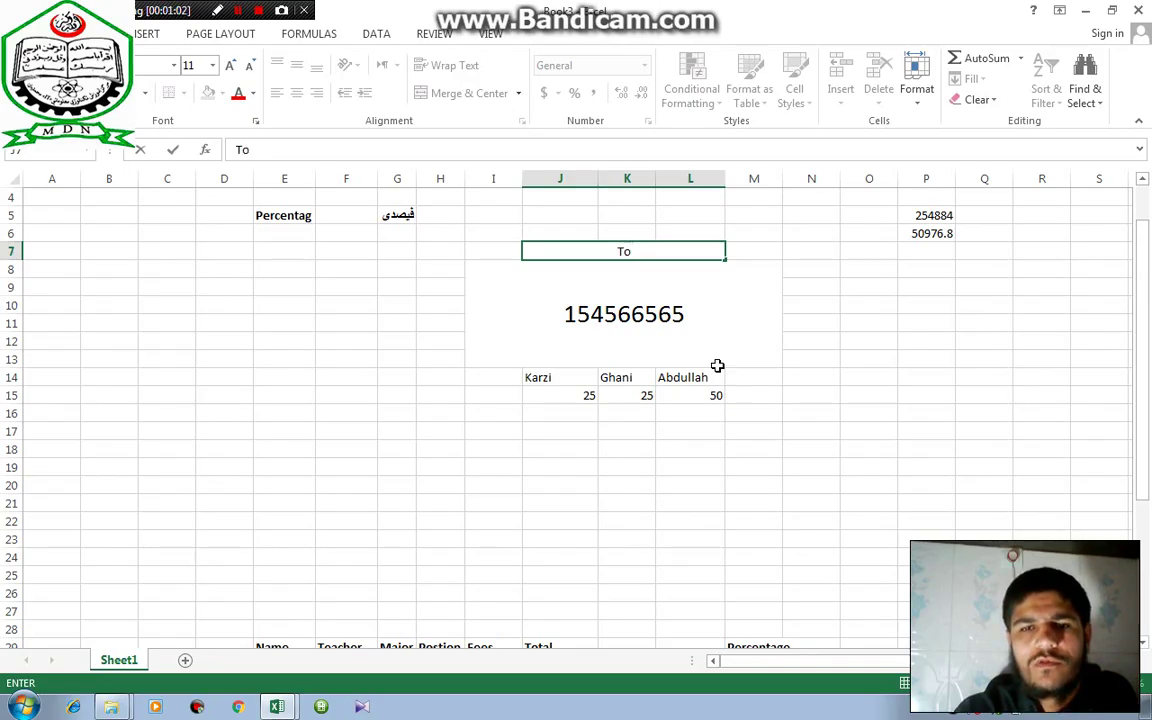
text(Vot)
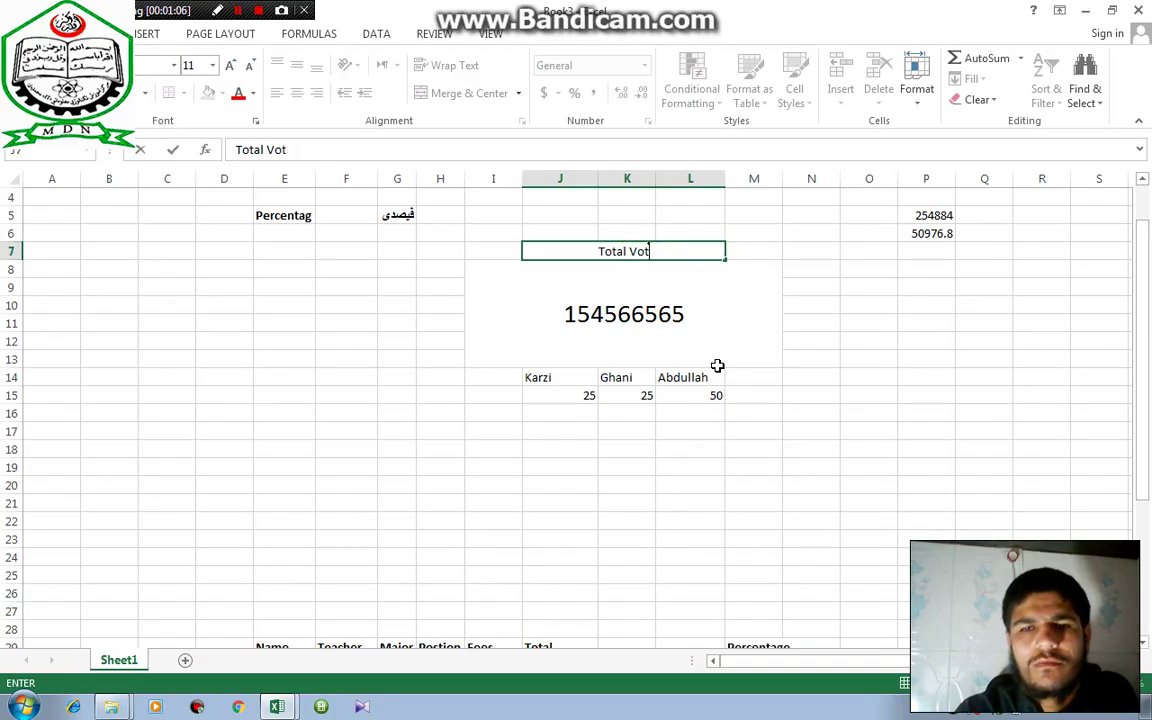
text( ofA)
key(BackSpace)
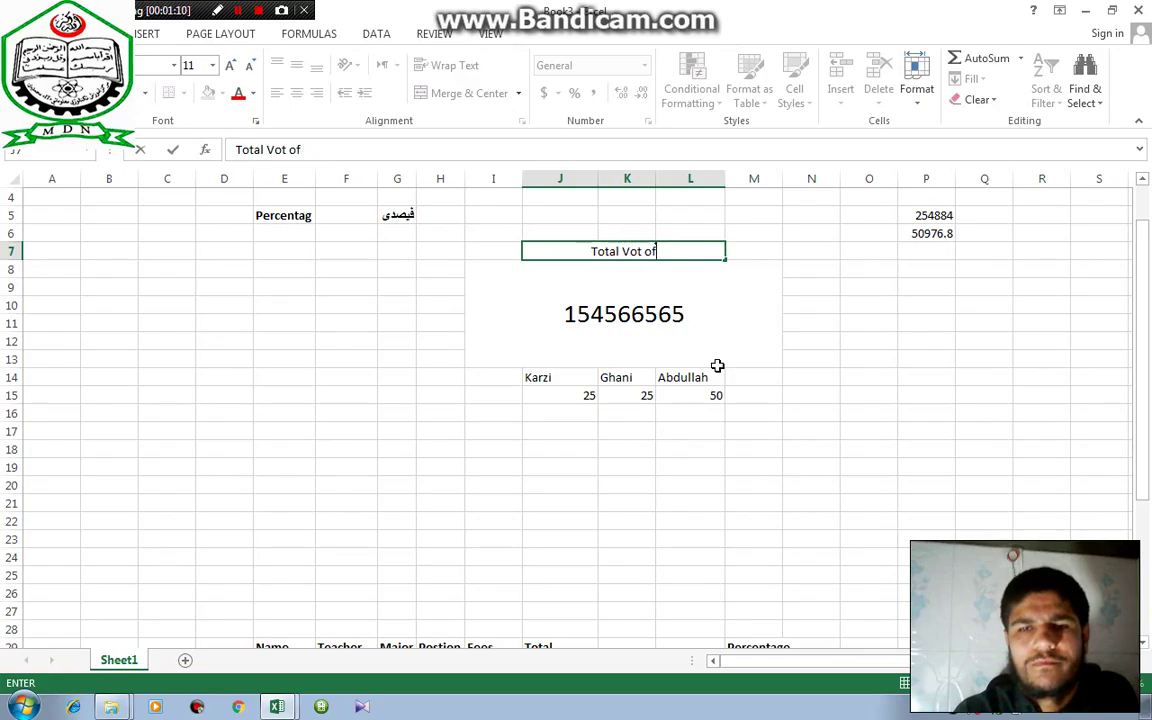
text(Afg)
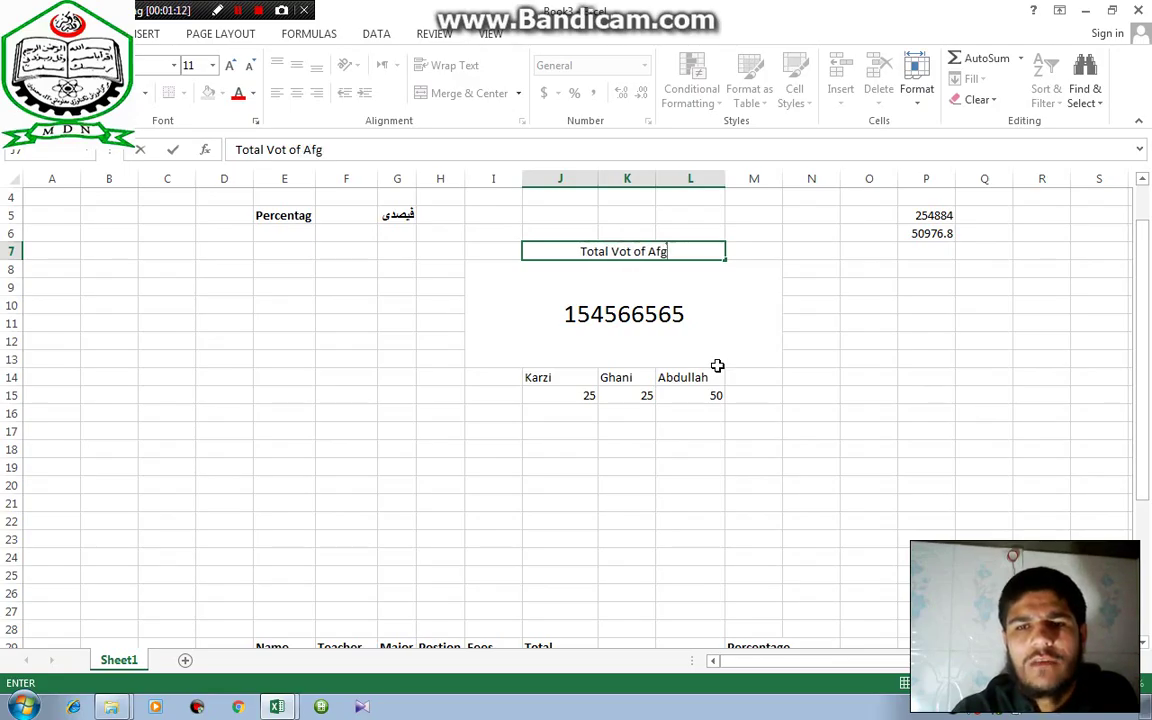
text(han People)
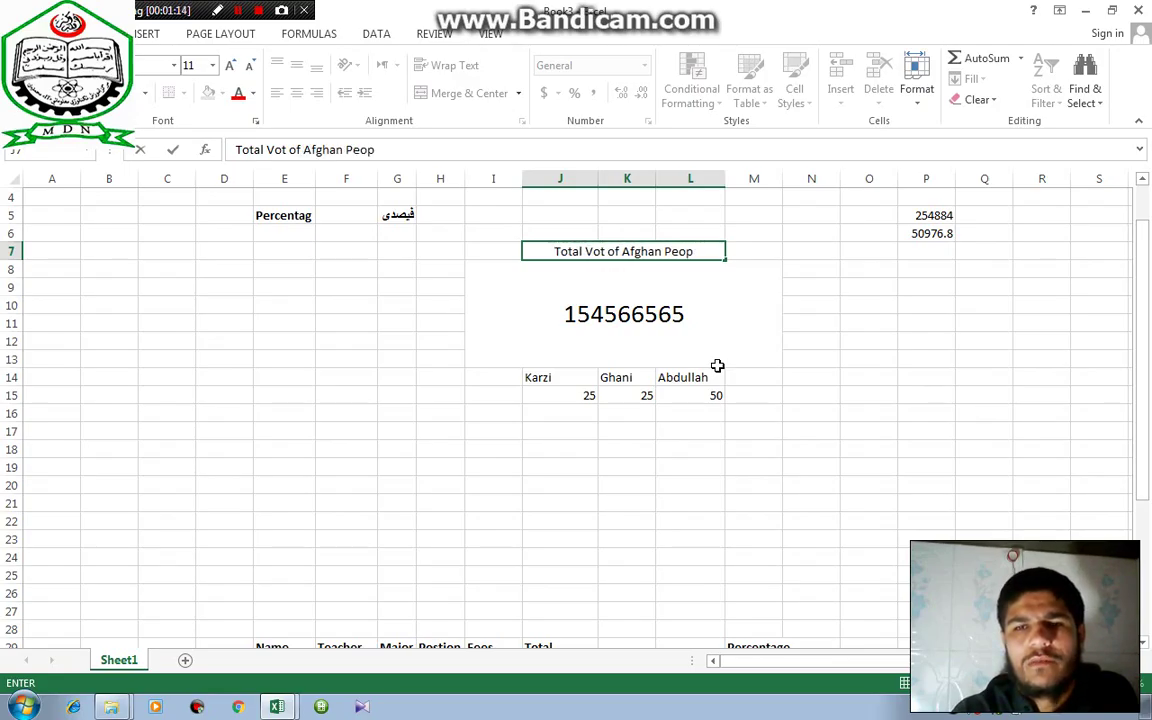
click(704, 425)
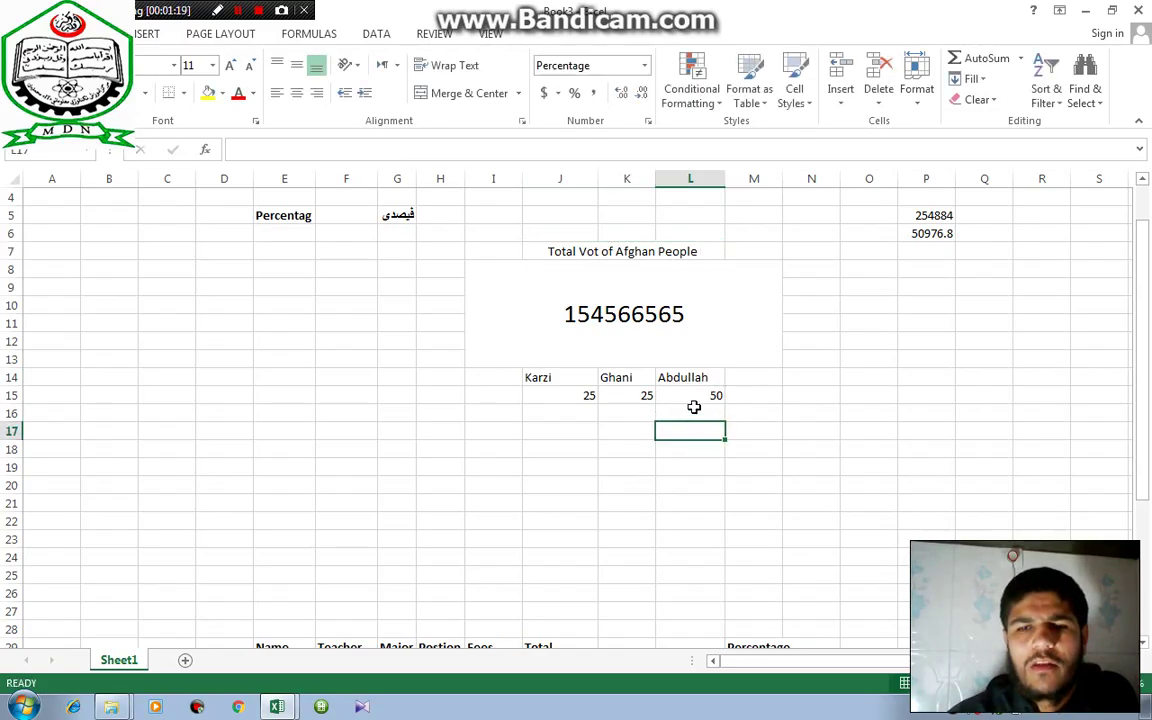
click(695, 407)
click(694, 396)
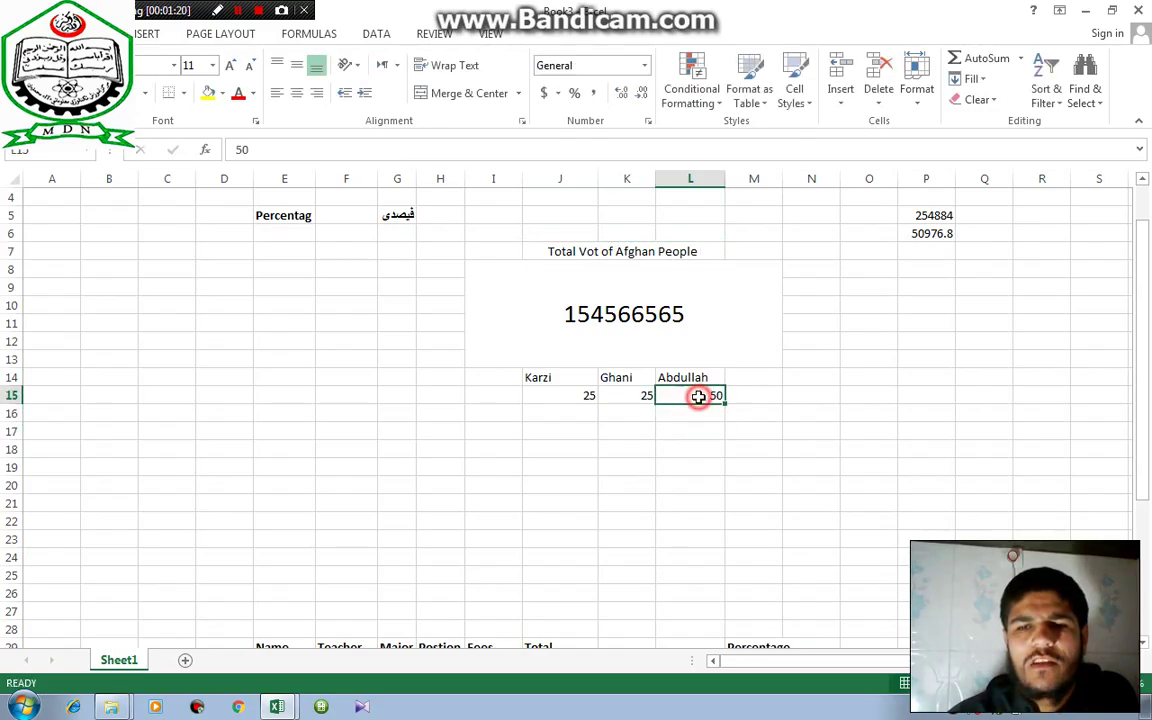
click(622, 397)
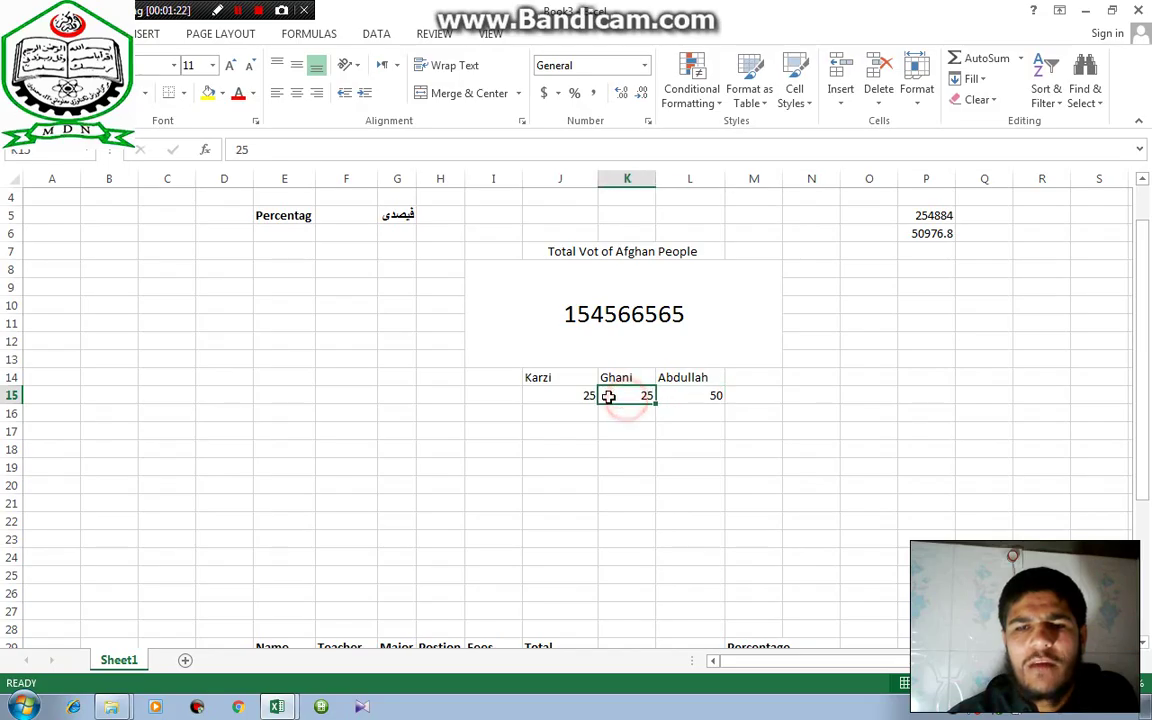
click(545, 394)
Calculate Abdullah's share of the total votes in L16 with the formula =I8*L15/100
click(699, 412)
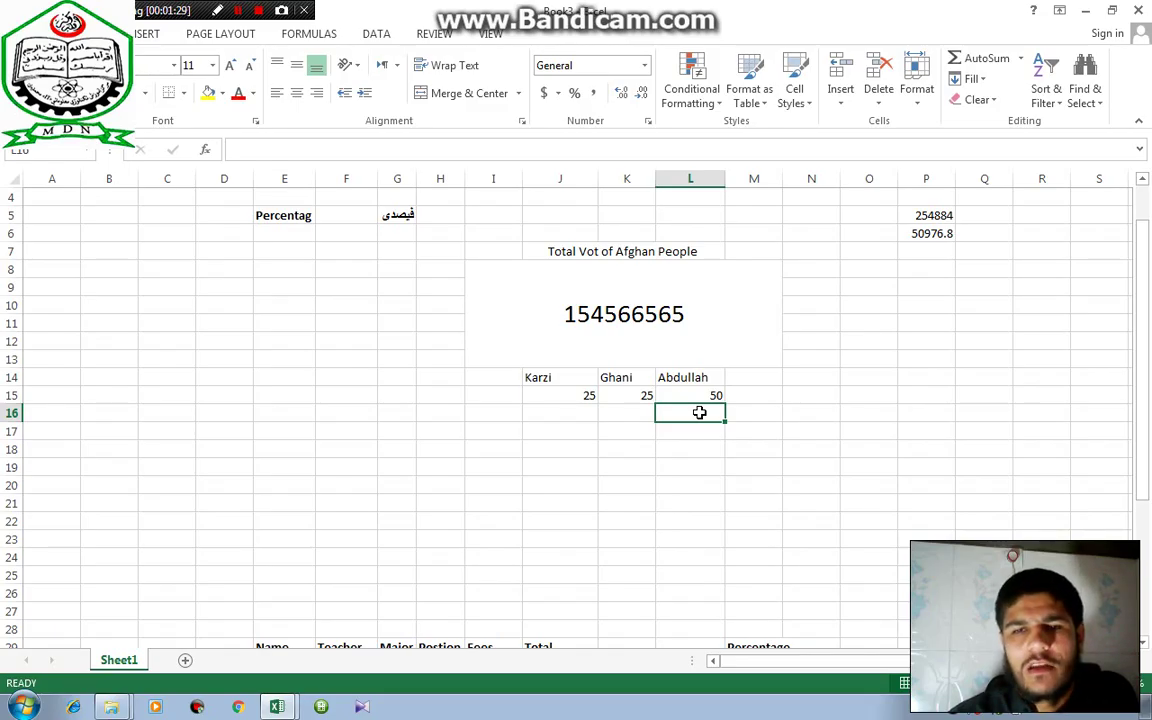
text(=)
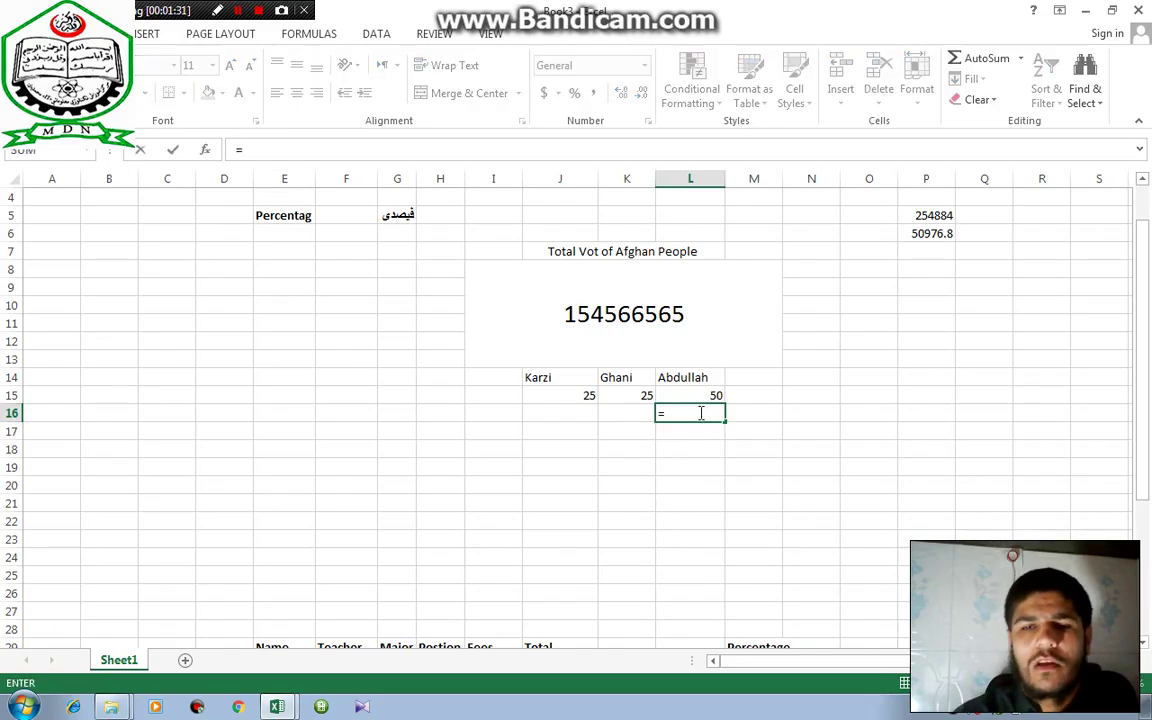
click(656, 330)
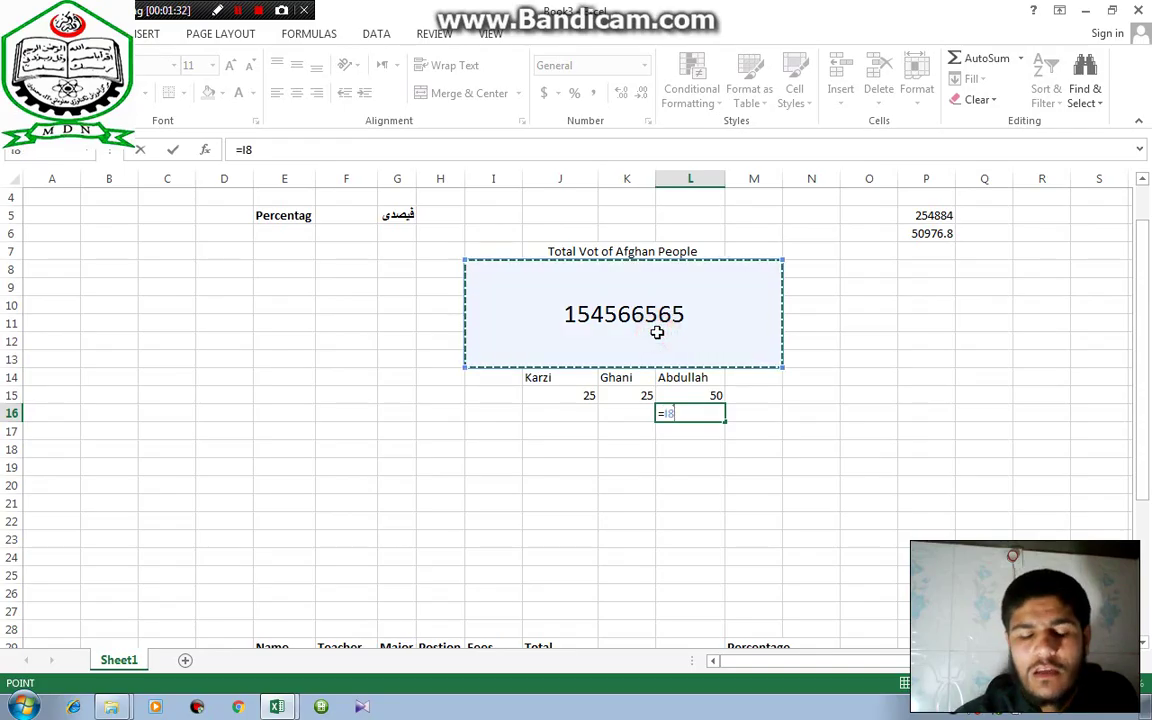
text(*)
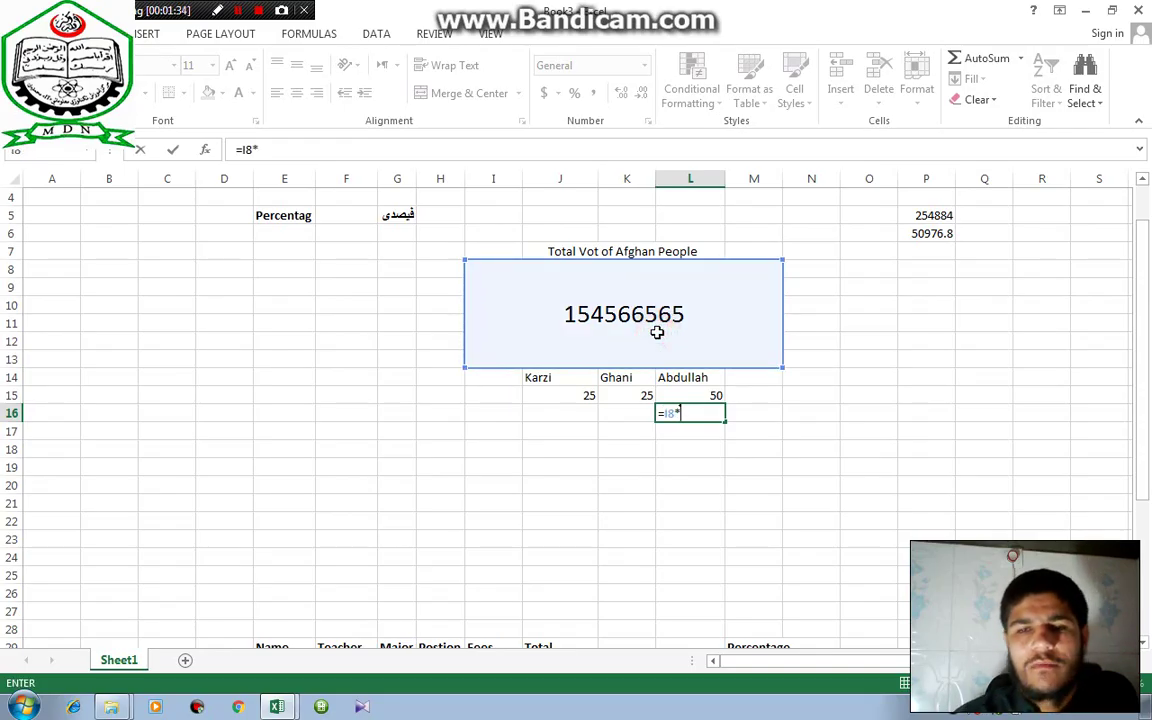
click(679, 393)
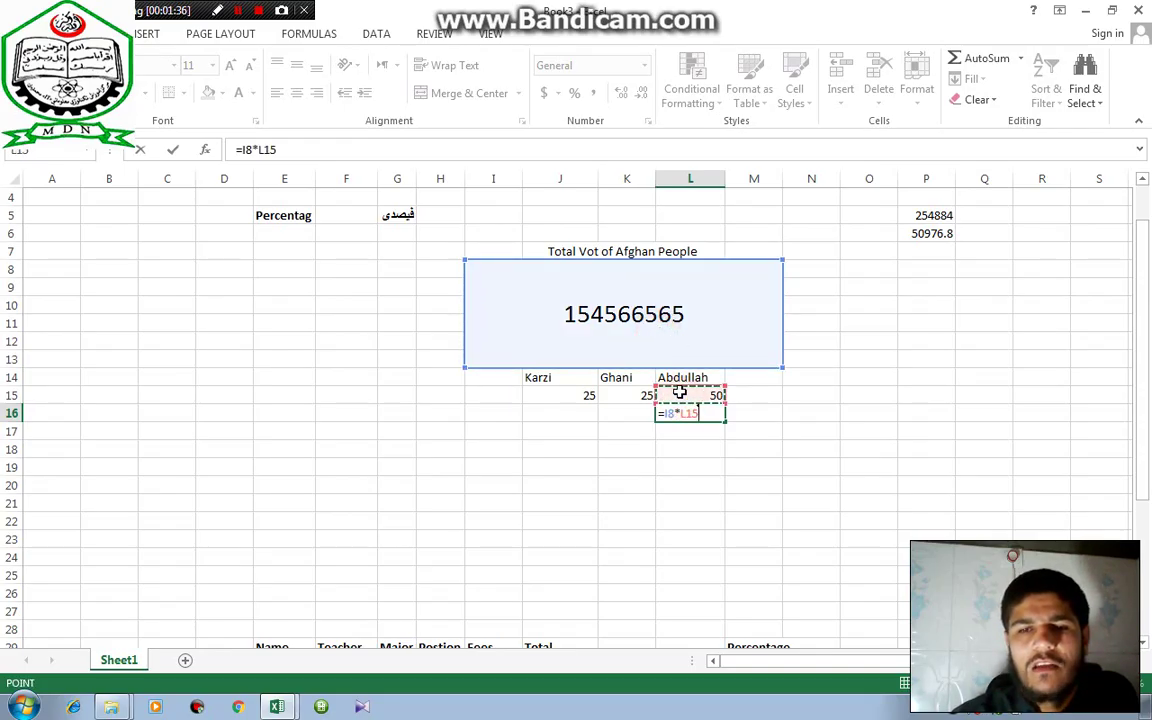
text(/1)
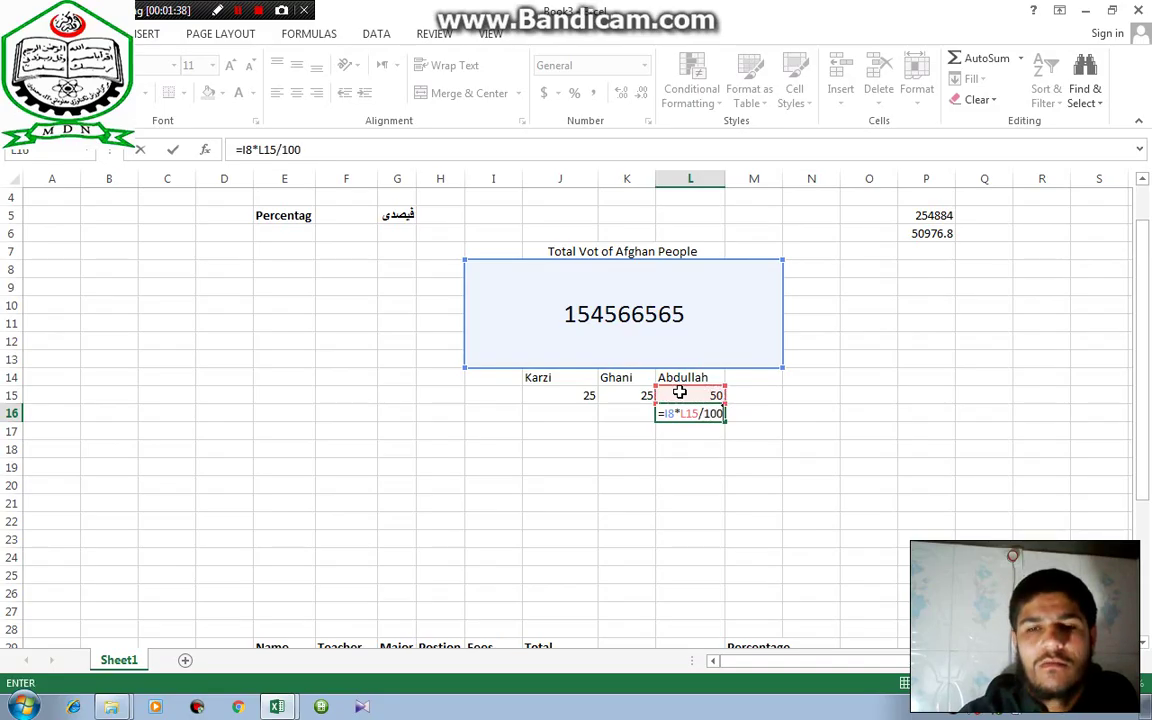
text(00)
key(Return)
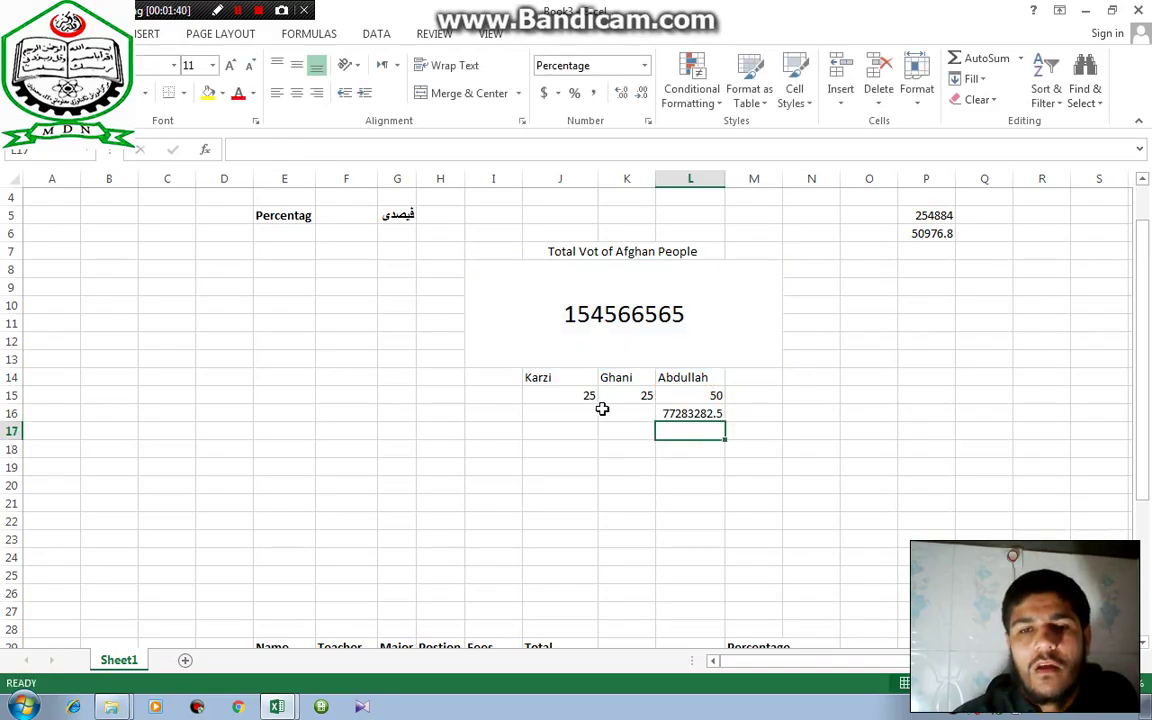
Calculate Ghani's share of the total votes in K16 with the formula =I8*K15/100
click(621, 415)
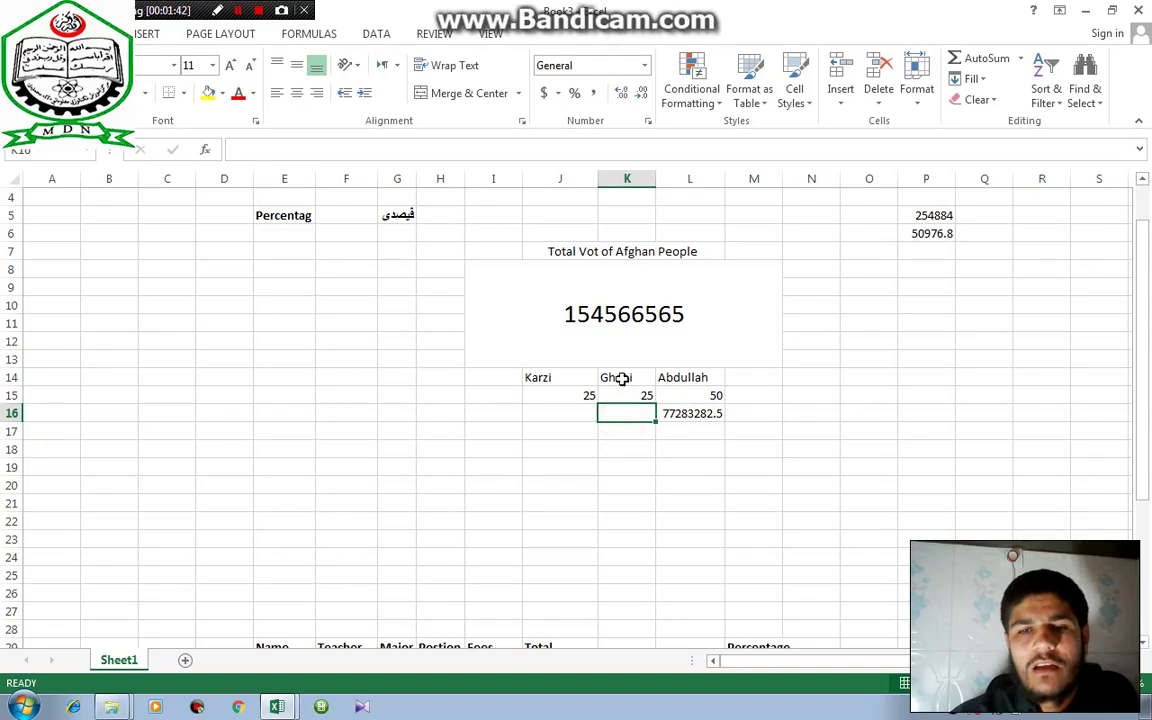
text(=)
click(589, 312)
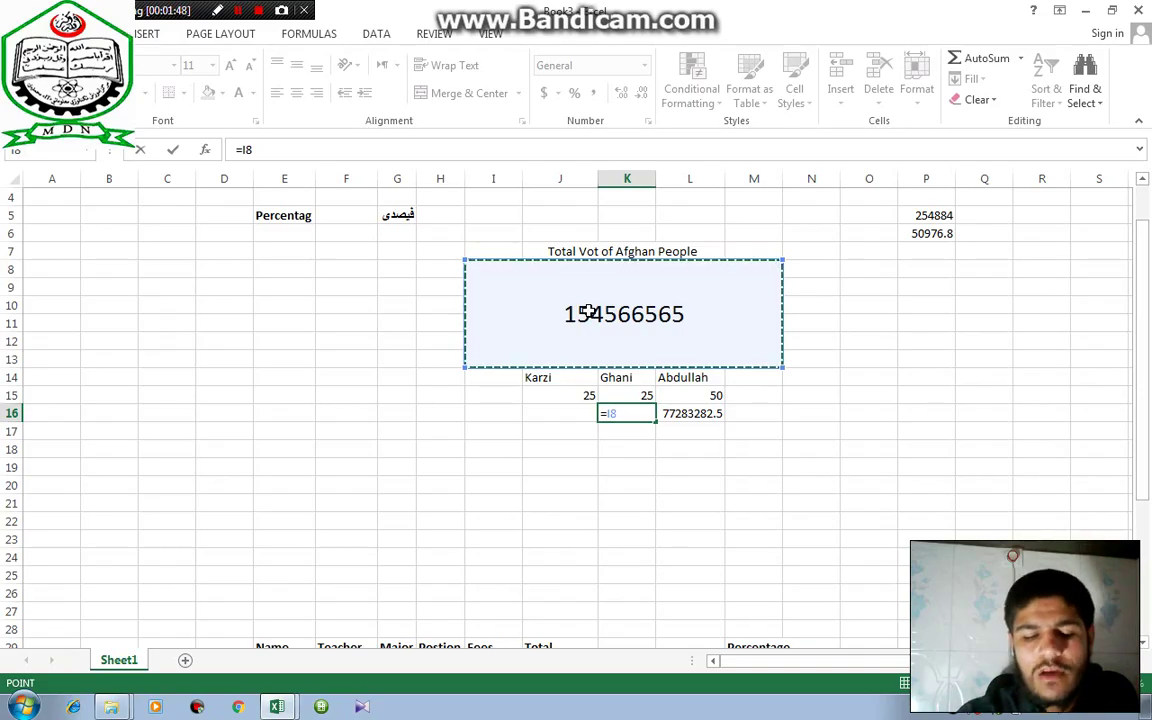
text(*)
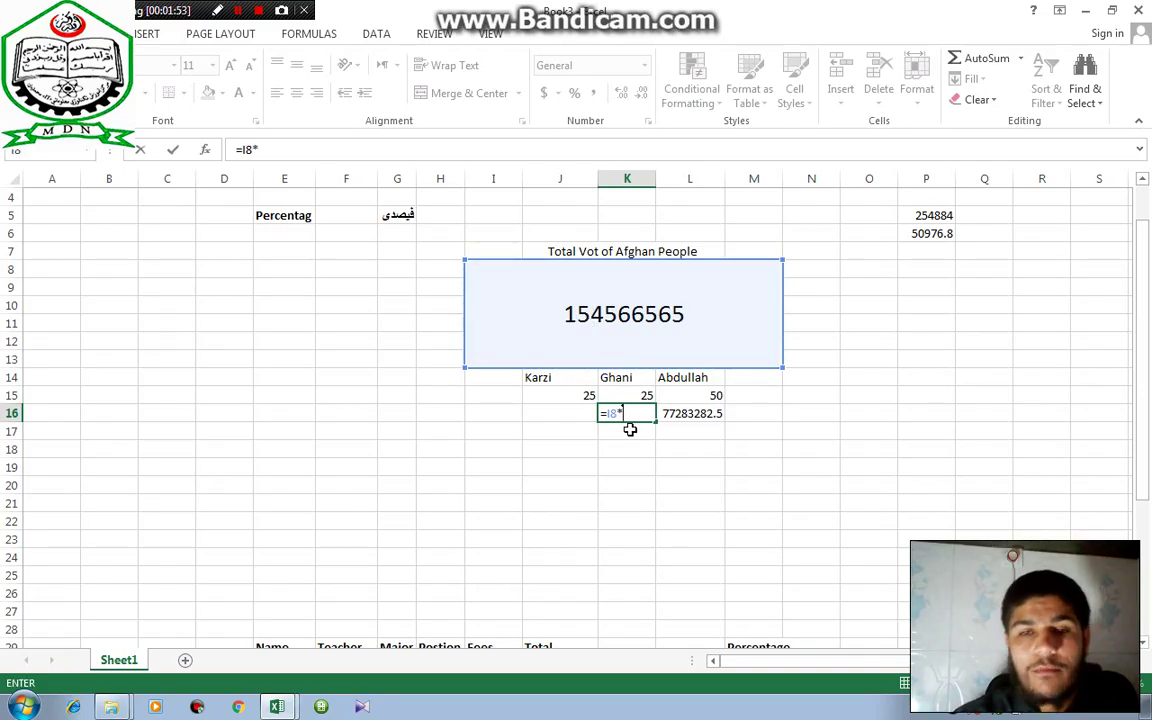
click(624, 395)
text(/100)
key(Return)
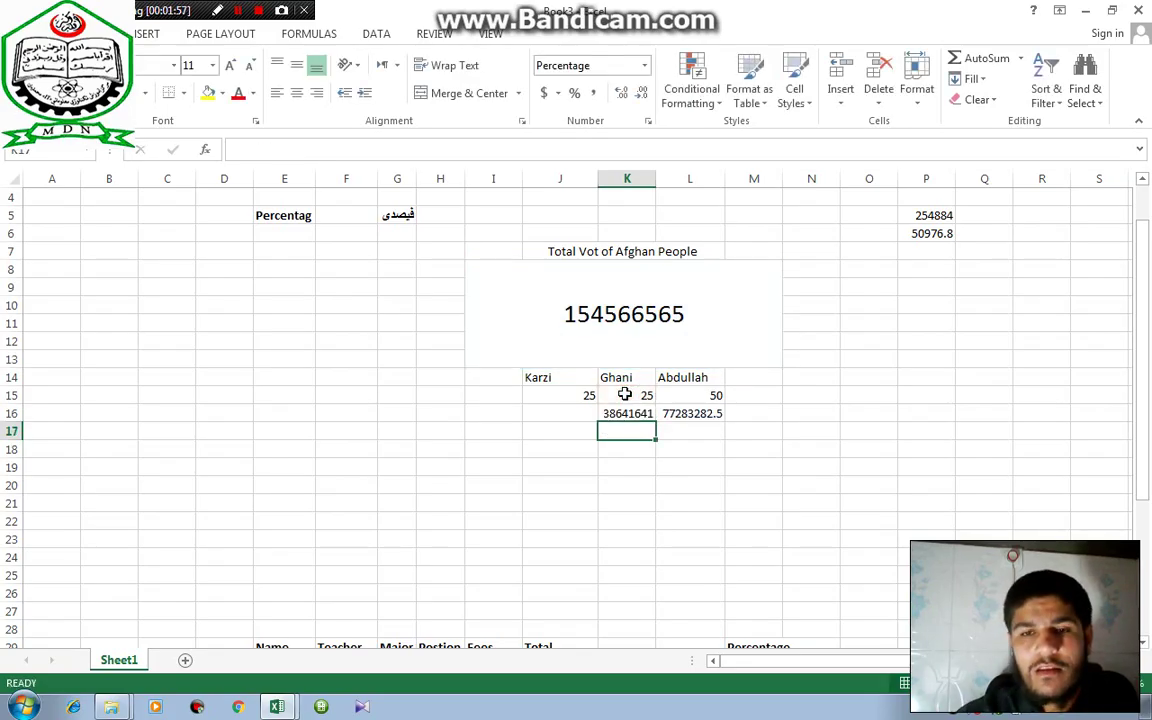
Calculate Karzi's share of the total votes in J16 with the formula =I8*J15/100
click(551, 414)
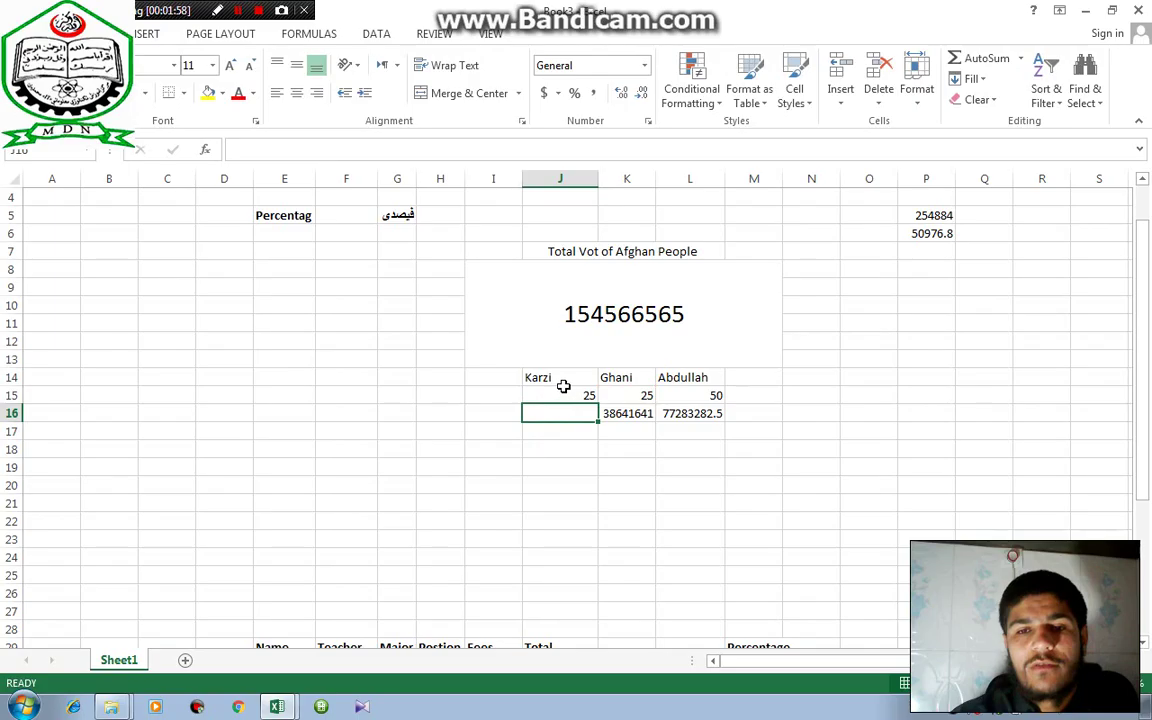
text(=)
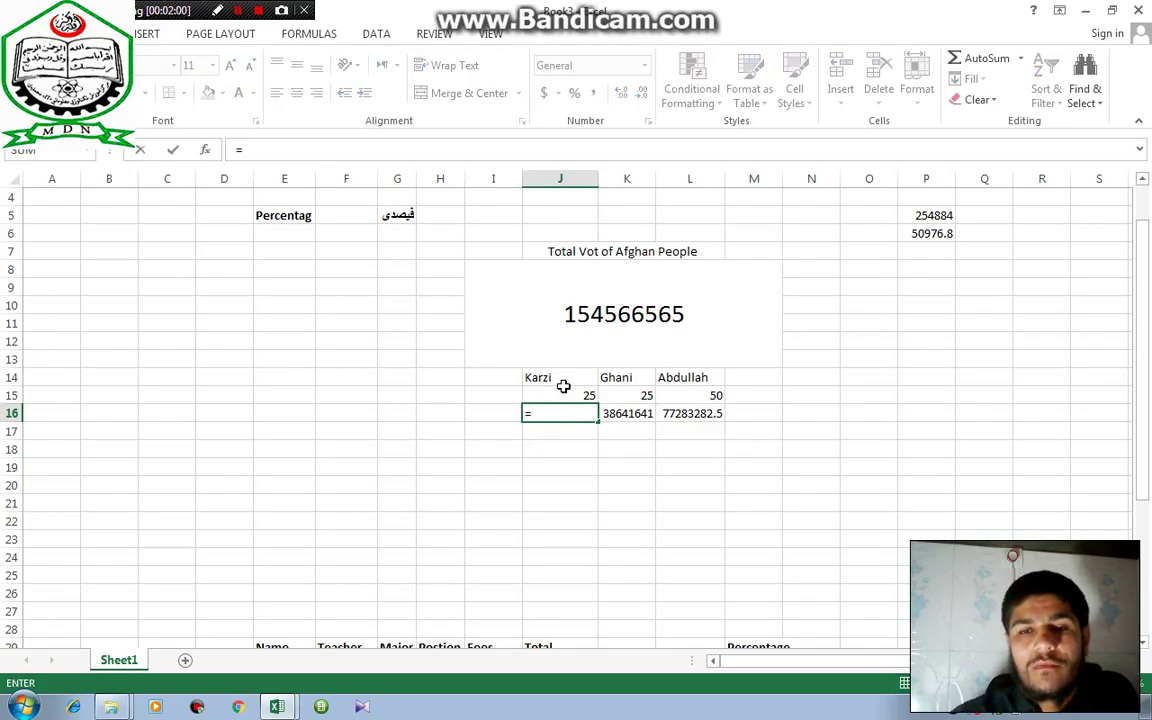
click(565, 337)
text(*)
click(557, 396)
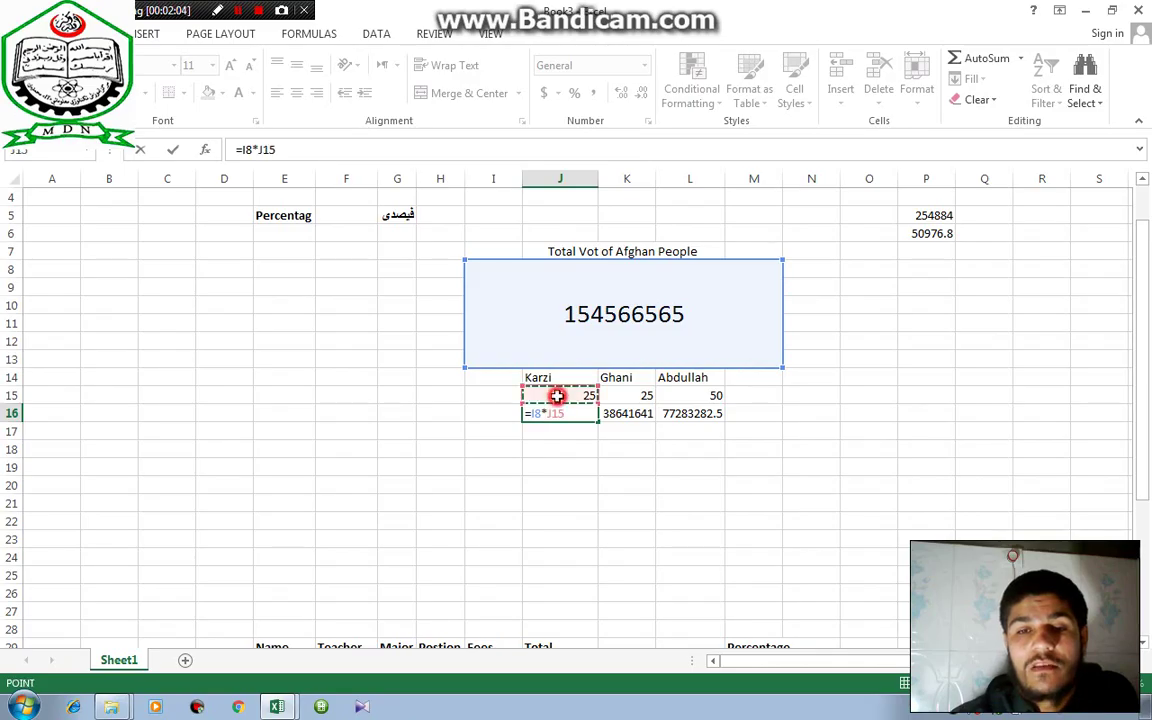
text(/100)
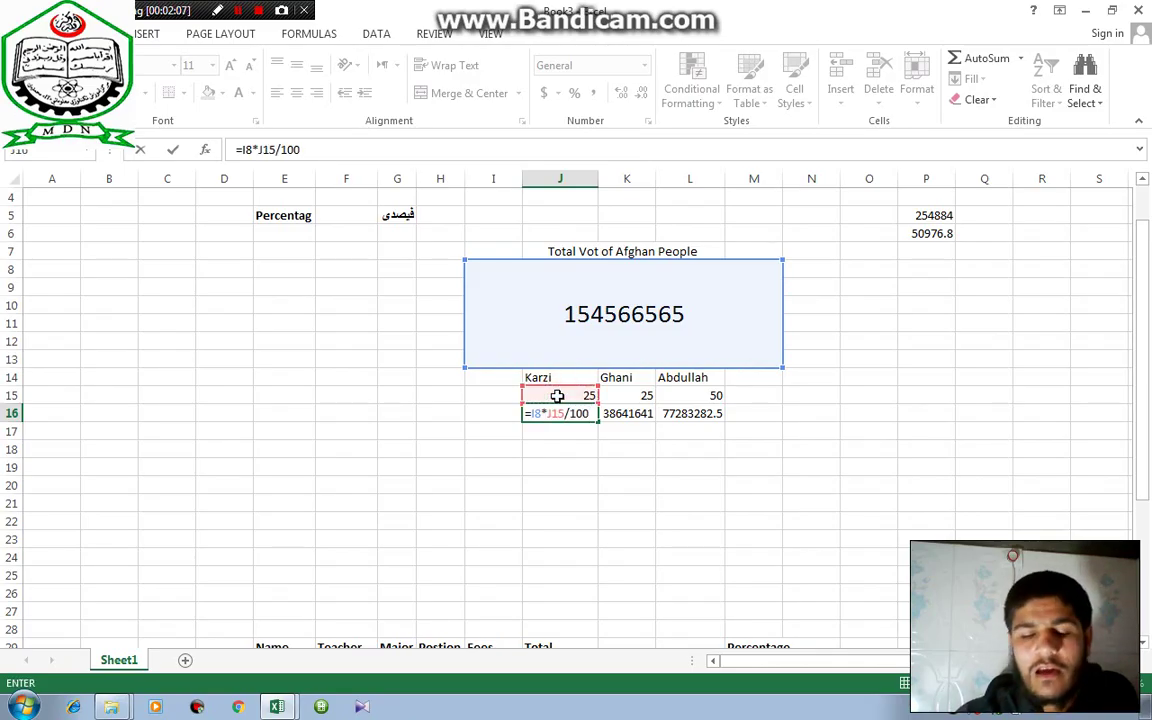
key(Return)
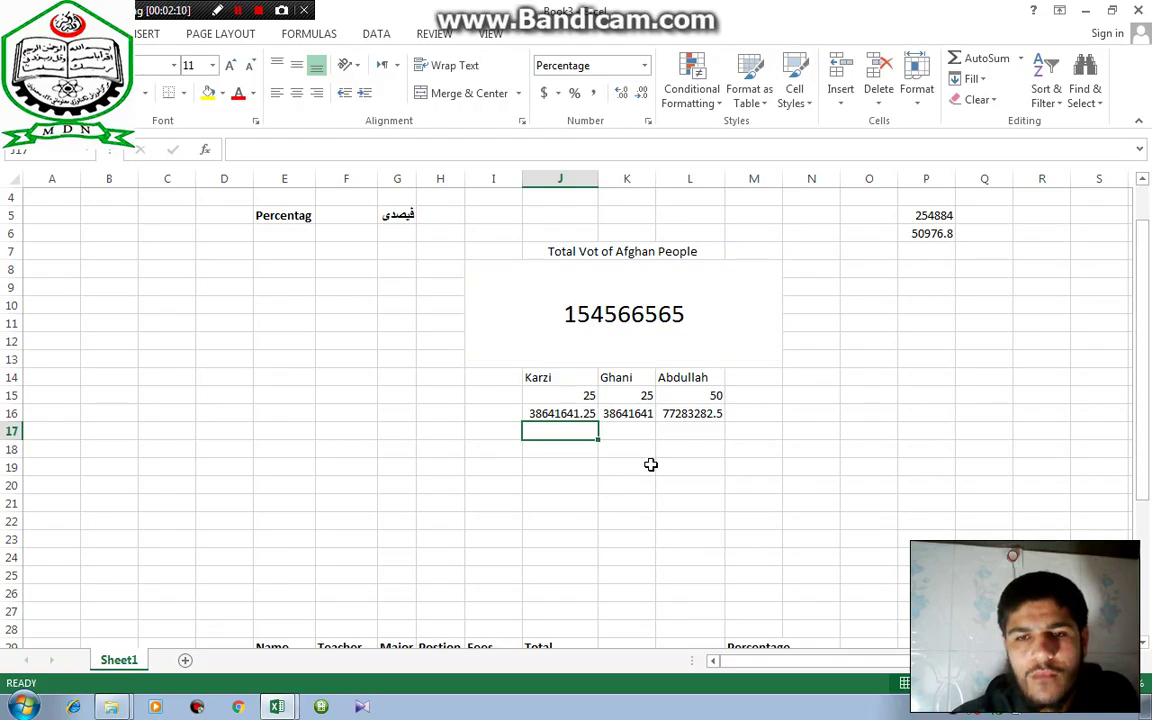
Enter the percent-formatted shares 50% in L17, 25% in K17 and 25% in J17 beneath the calculated votes
click(709, 429)
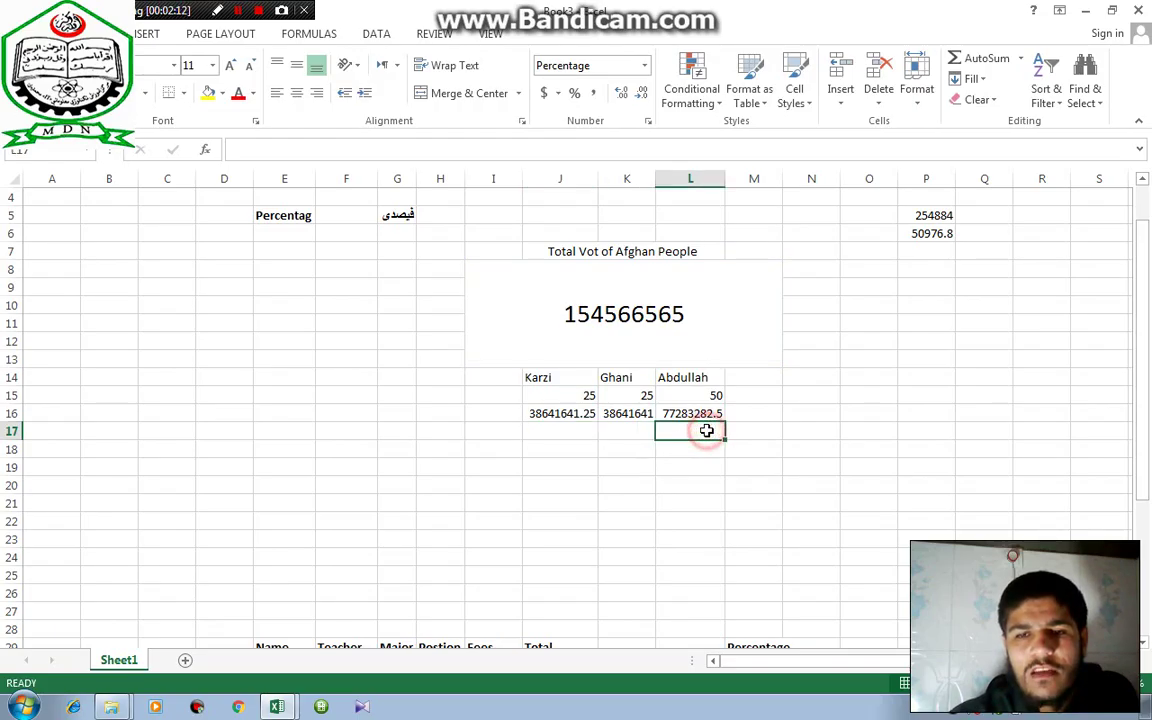
text(50)
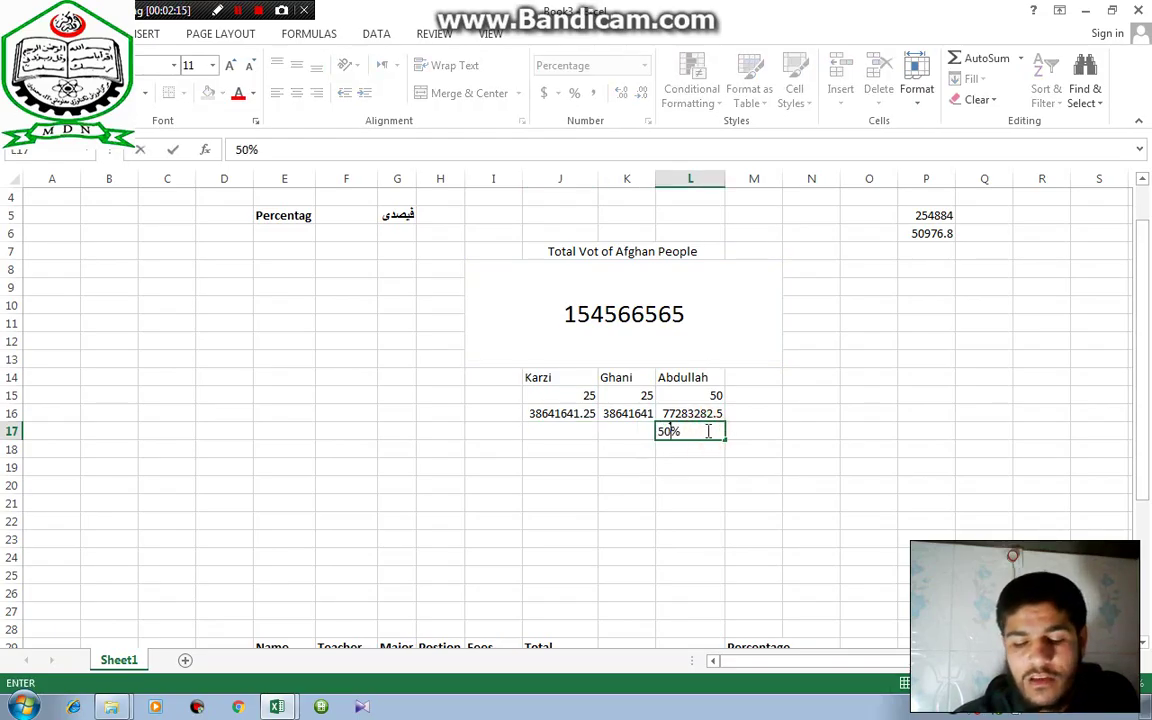
key(Return)
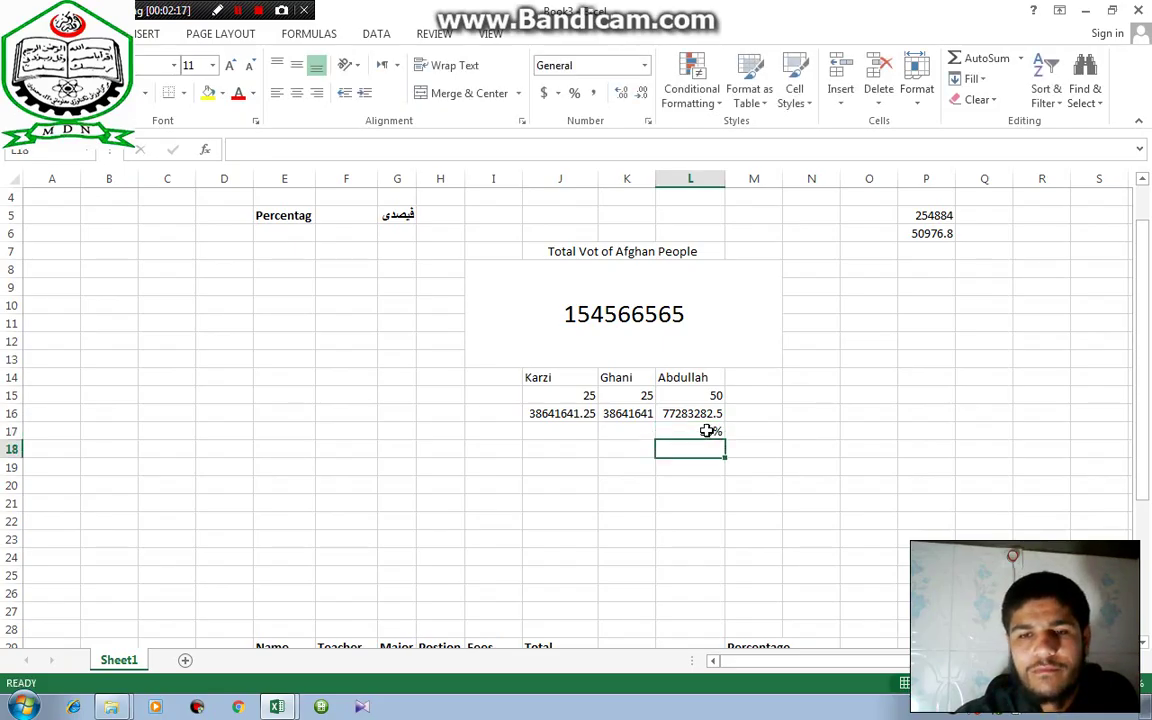
key(Left)
key(Up)
text(25)
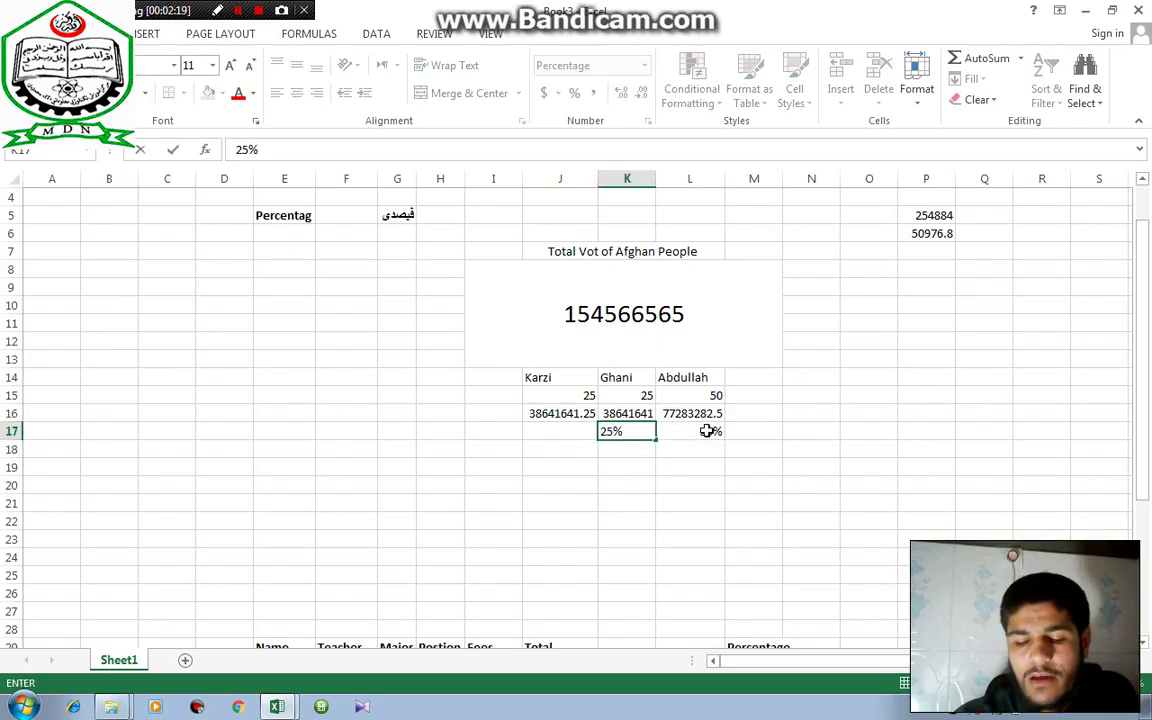
key(Return)
key(Left)
key(Up)
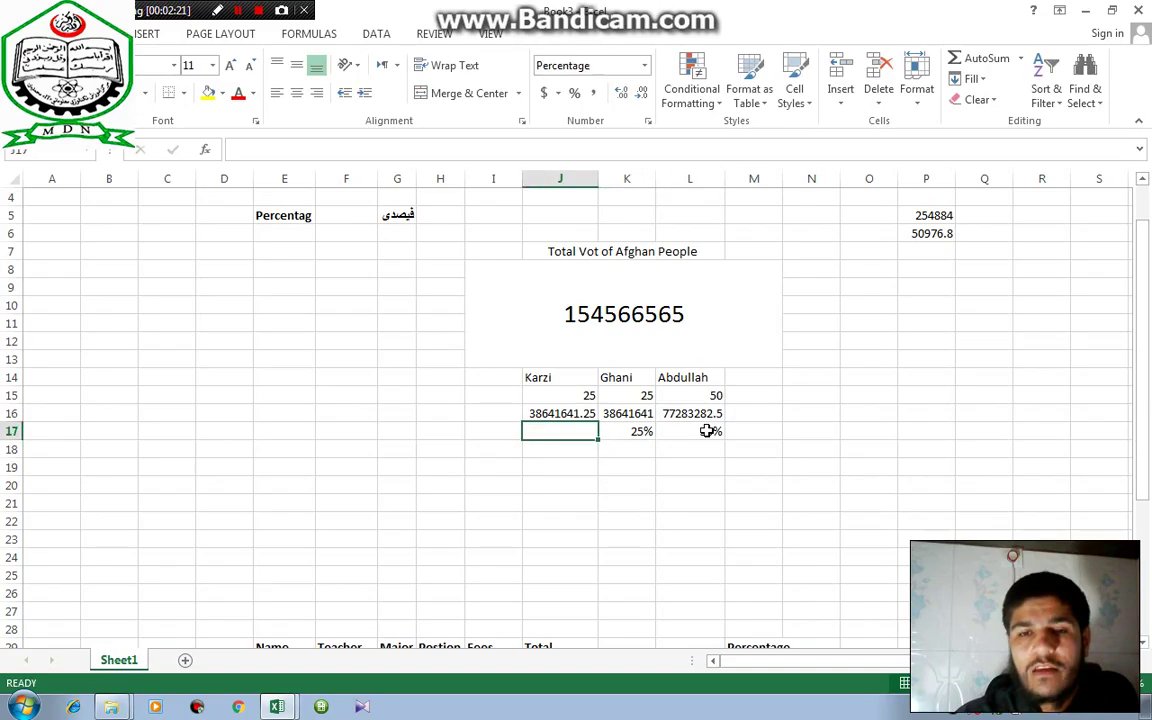
text(25)
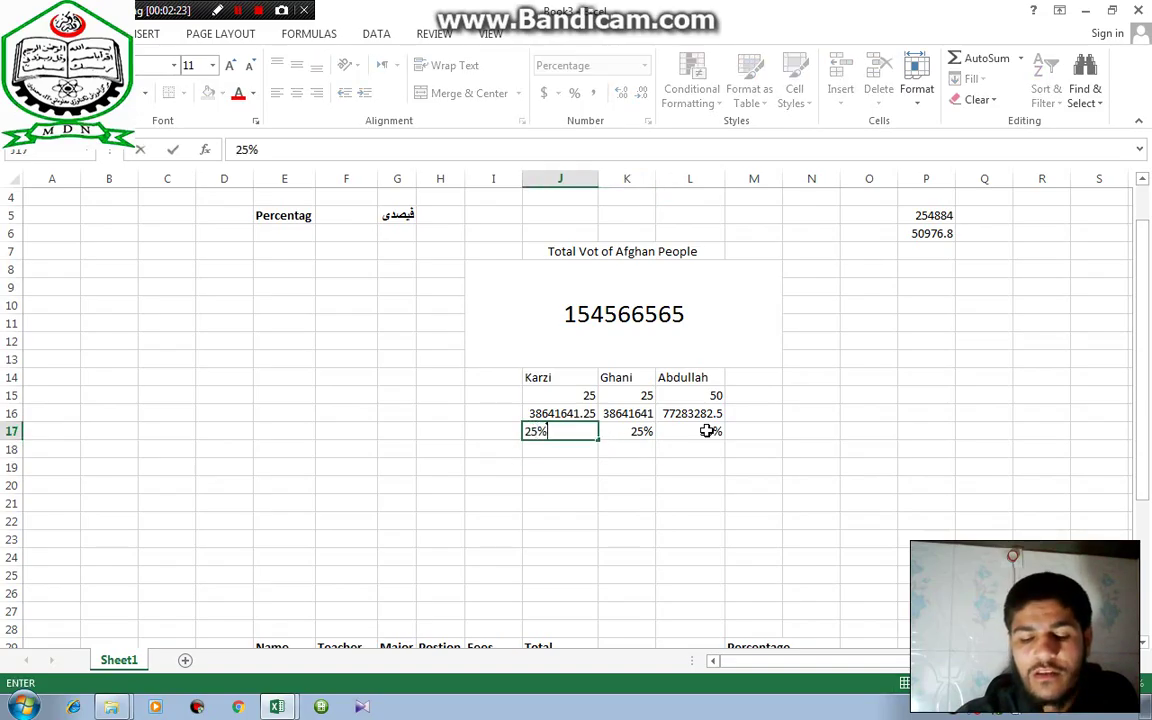
key(Return)
key(Right)
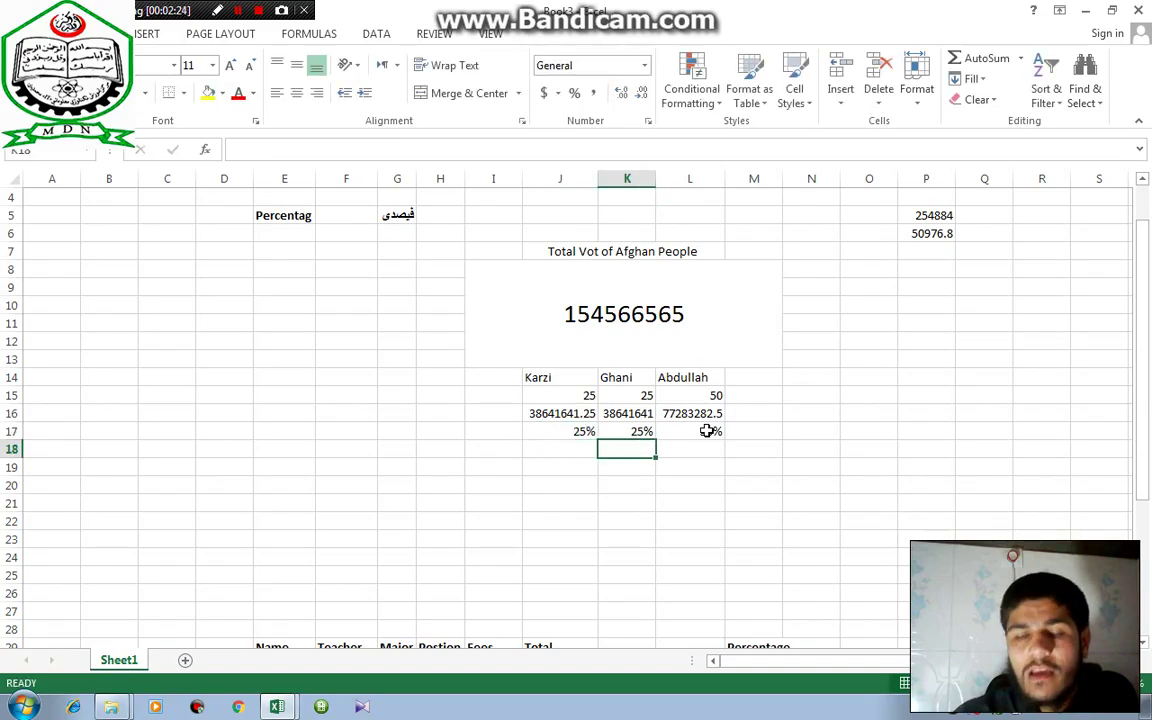
key(Right)
key(Left)
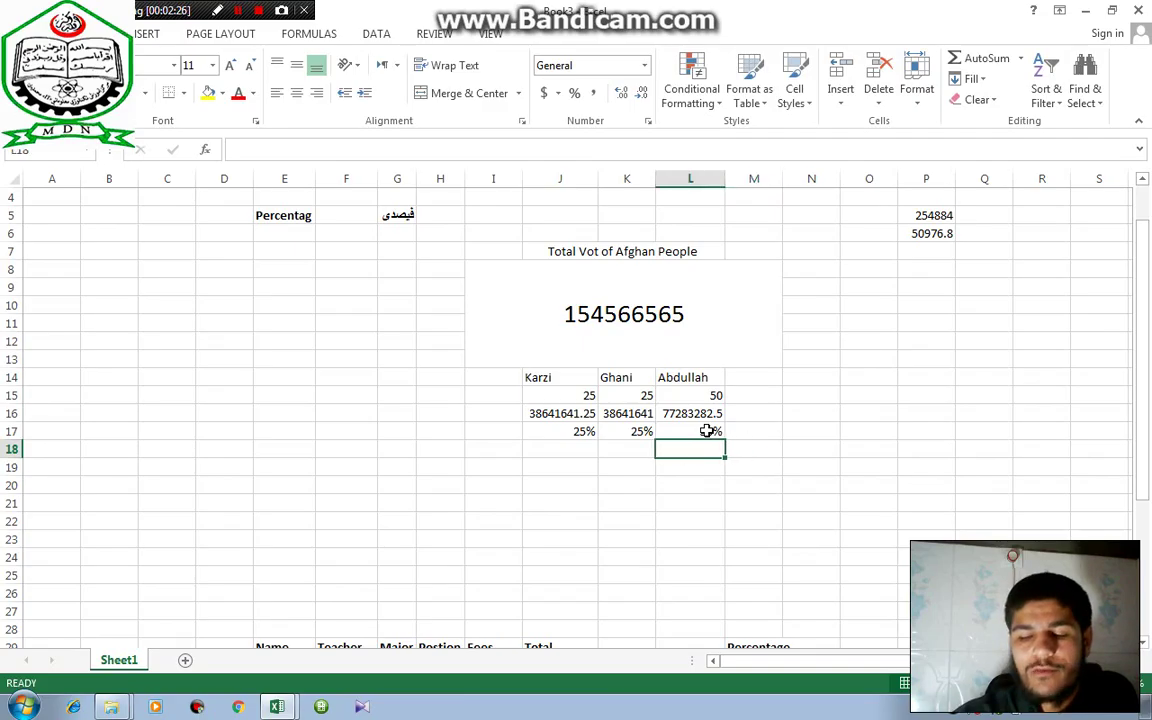
Calculate Abdullah's votes in L18 by multiplying the total by his percent value with the formula =I8*L17
click(666, 303)
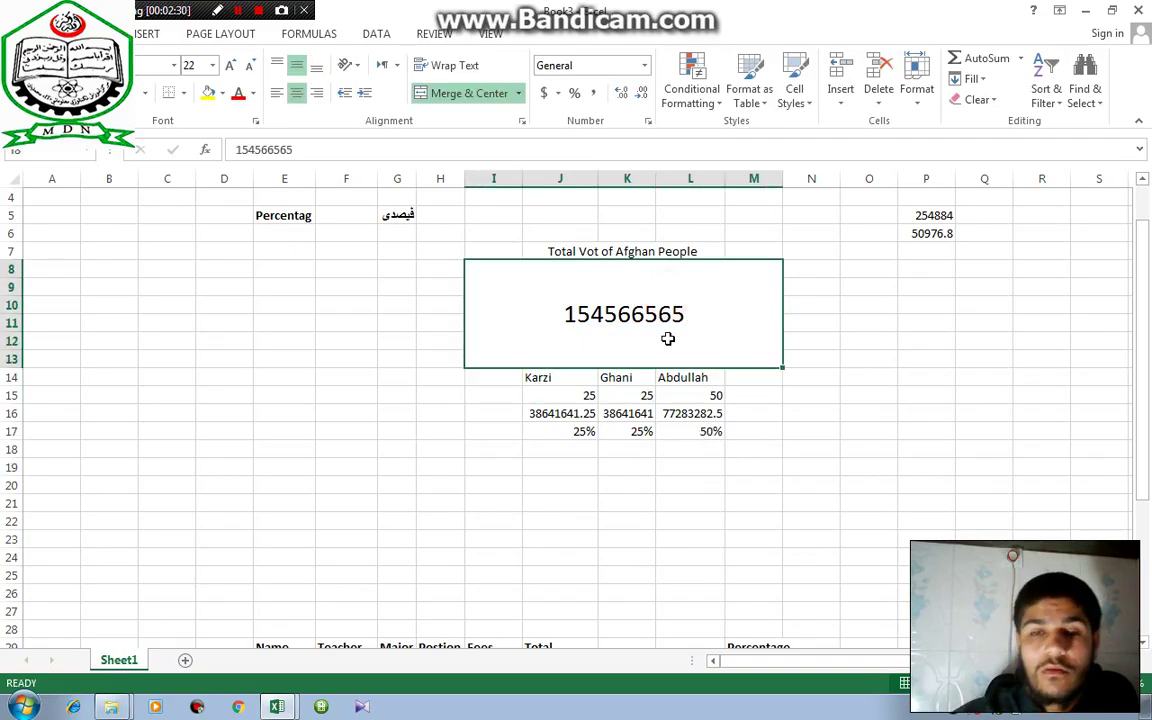
click(707, 451)
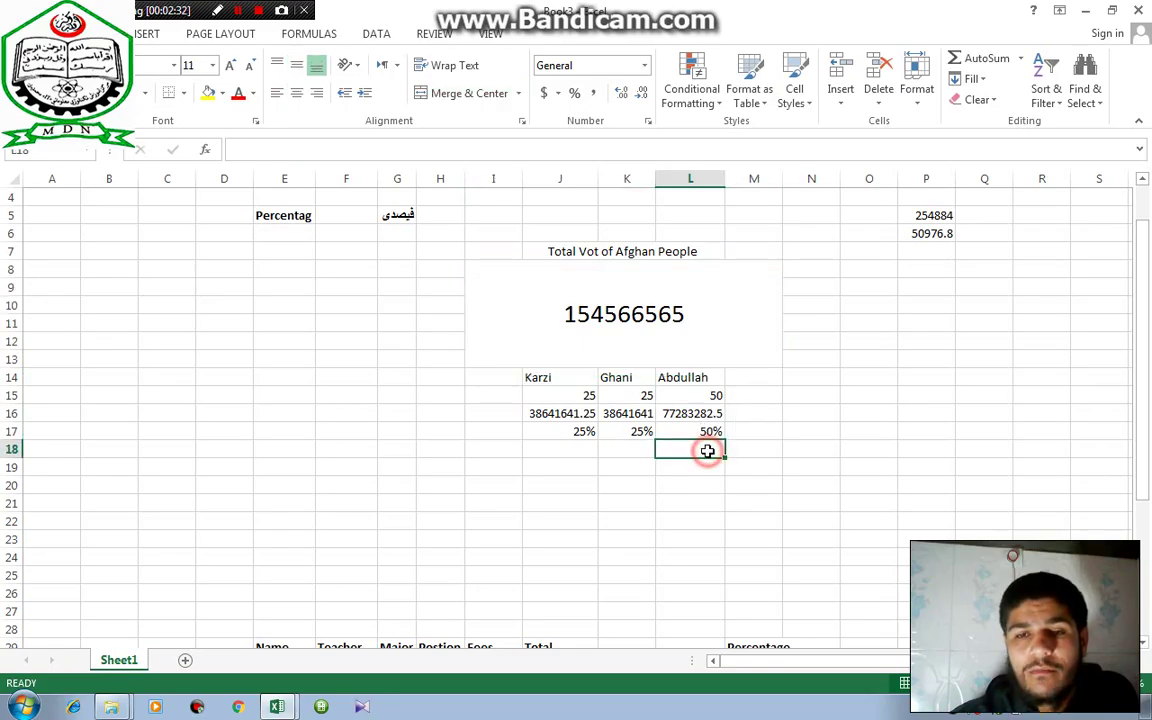
text(=)
click(638, 315)
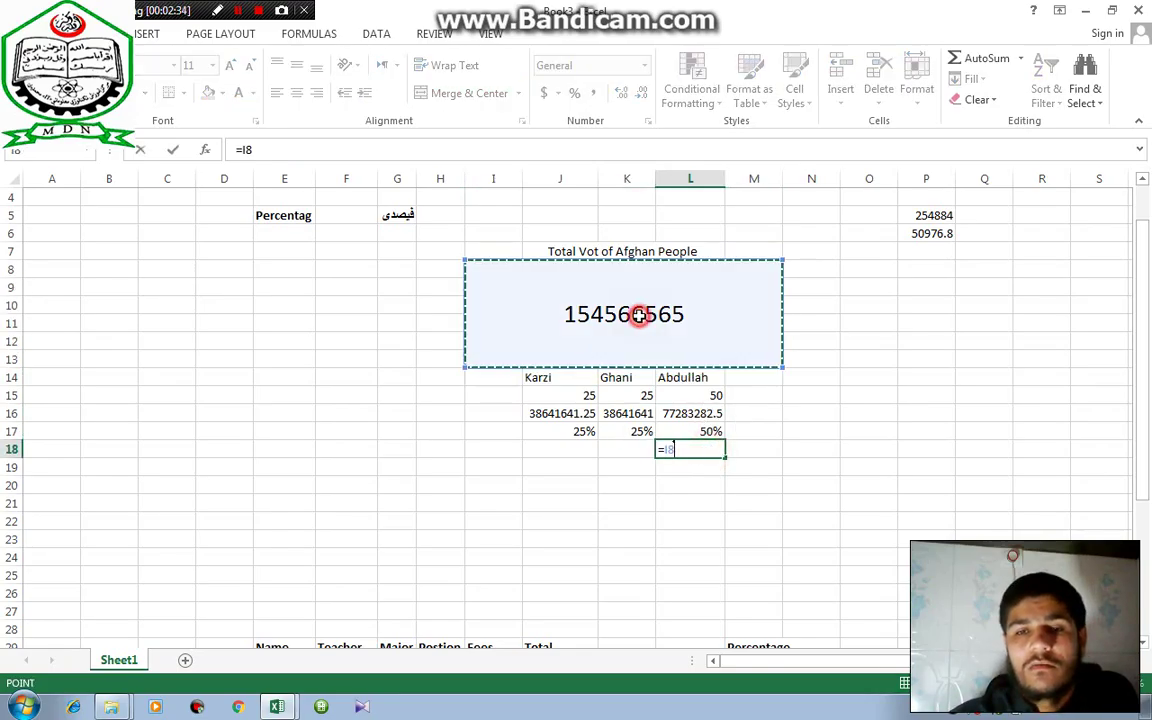
text(*)
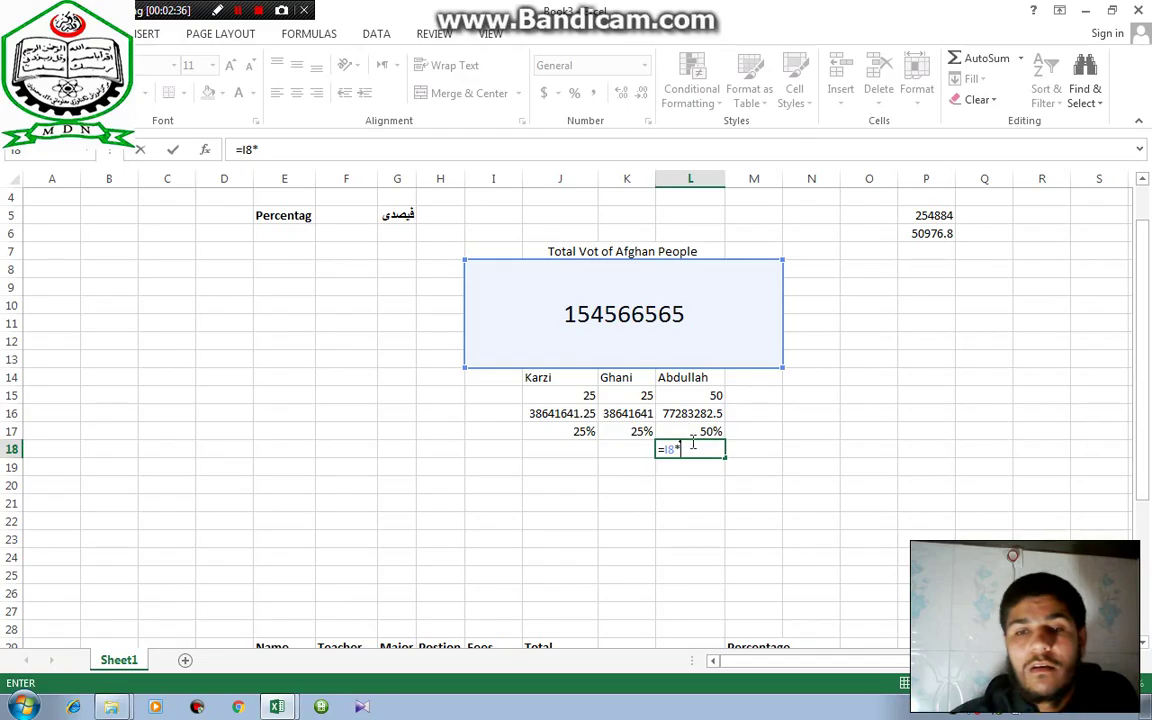
click(678, 415)
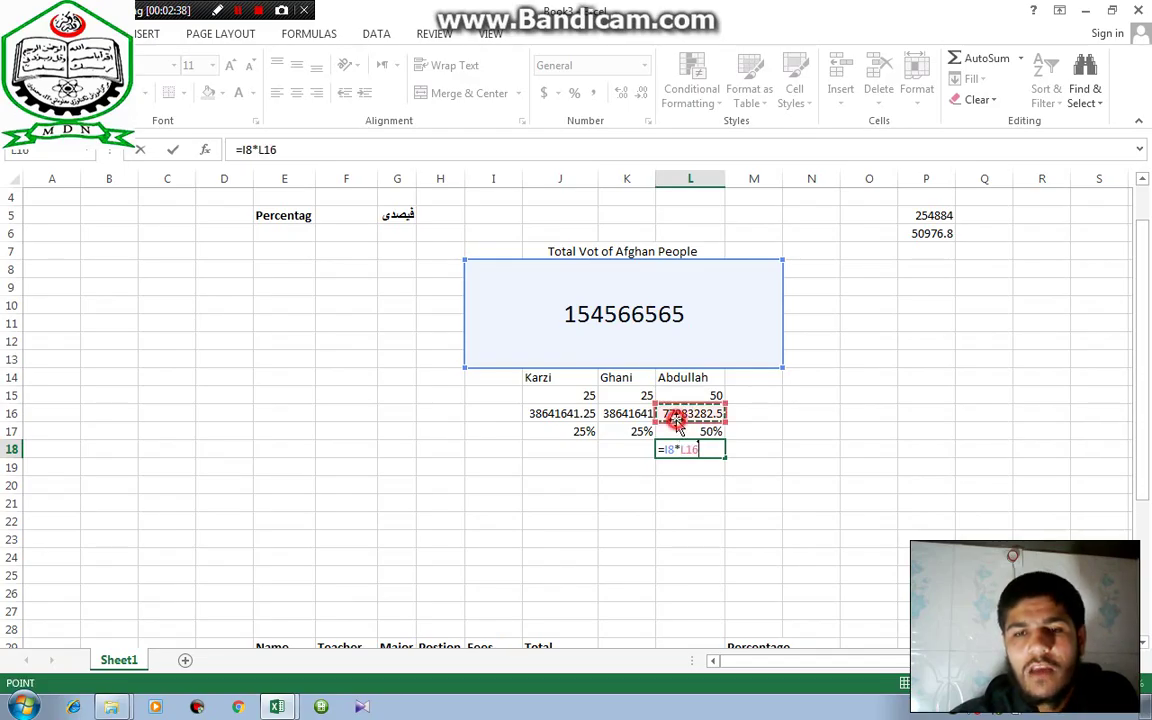
click(682, 429)
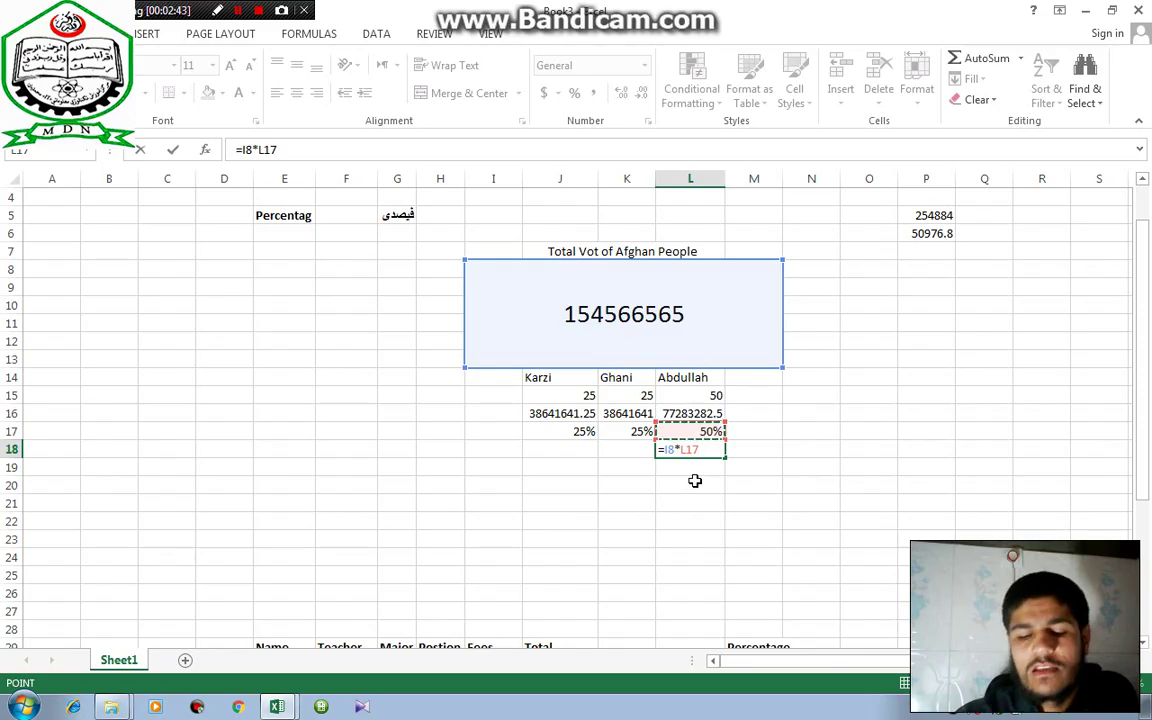
key(Return)
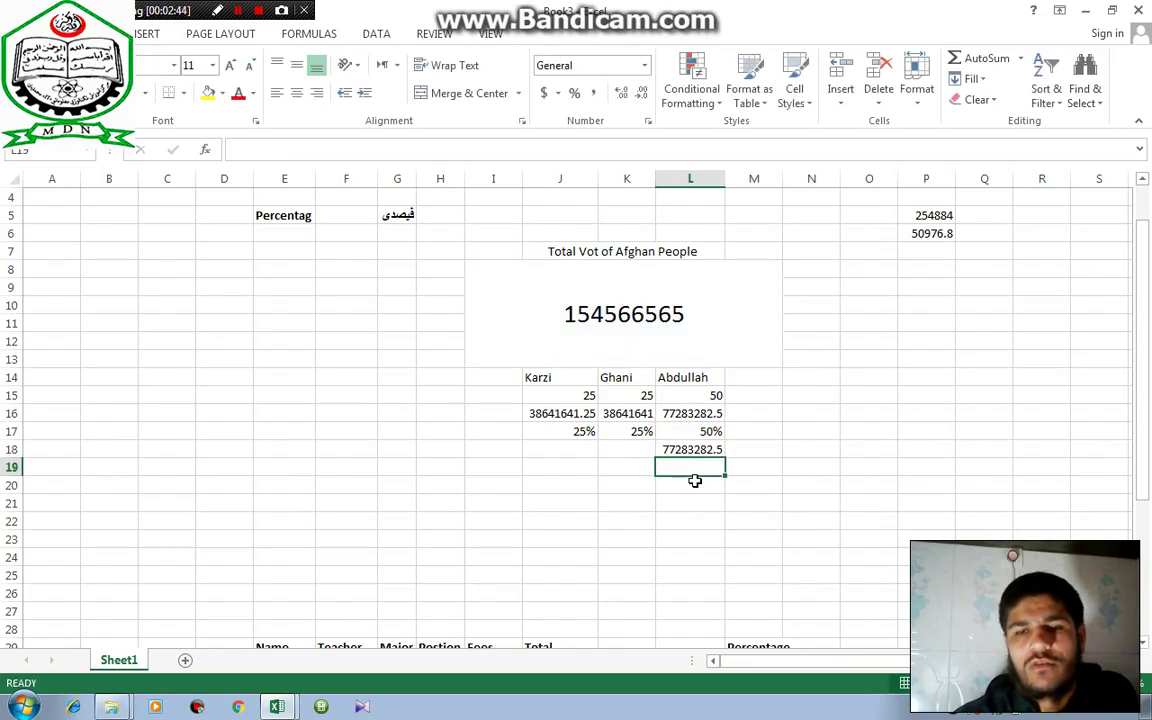
Calculate Ghani's votes in K18 from the total and his percent value with the formula =I8*K17
click(639, 451)
text(=)
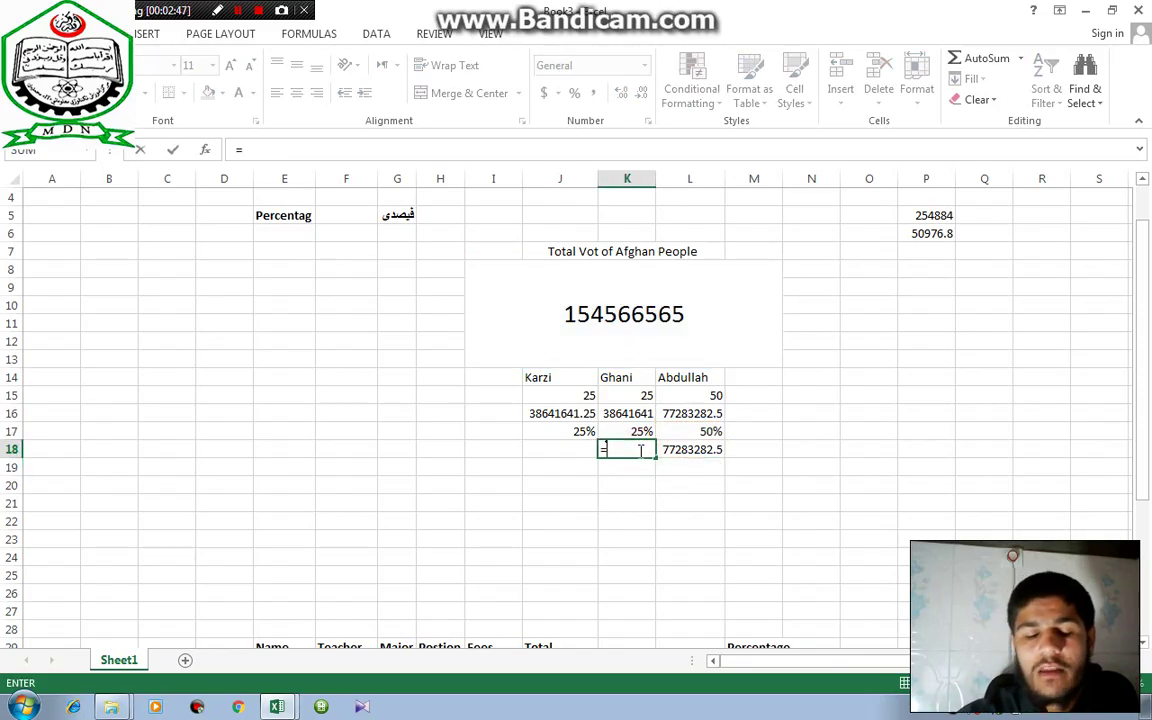
click(622, 328)
text(*)
click(618, 433)
key(Return)
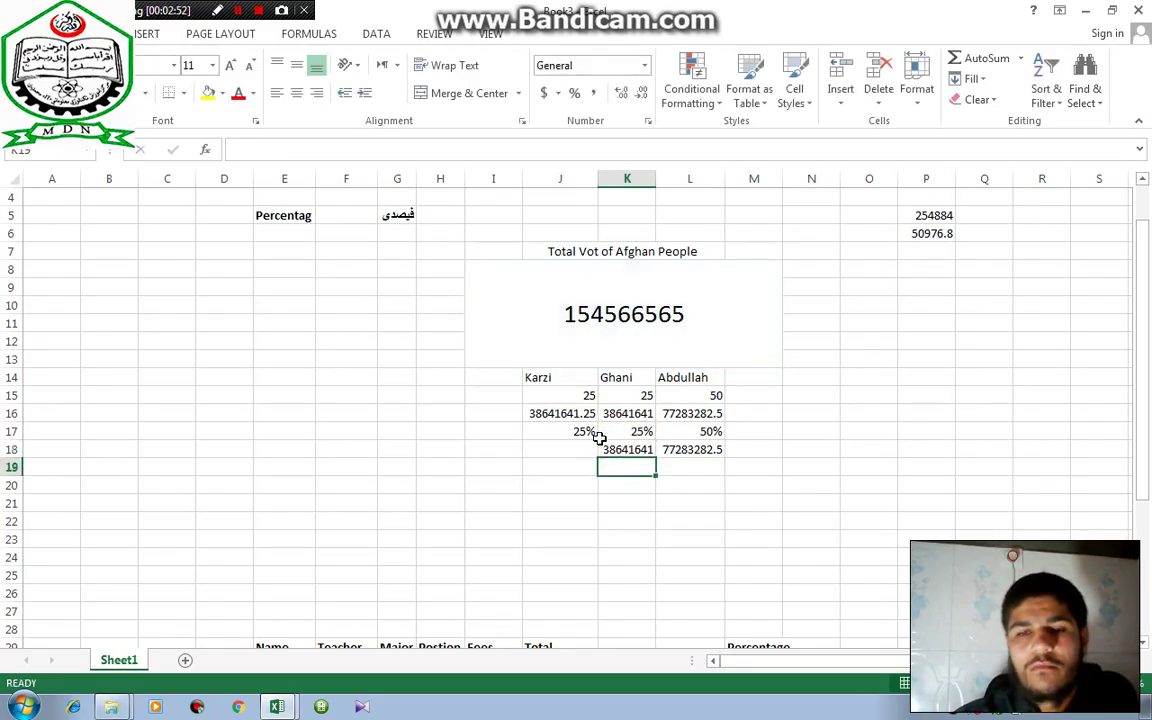
Calculate Karzi's votes in J18 from the total and his percent value with the formula =I8*J17
click(572, 449)
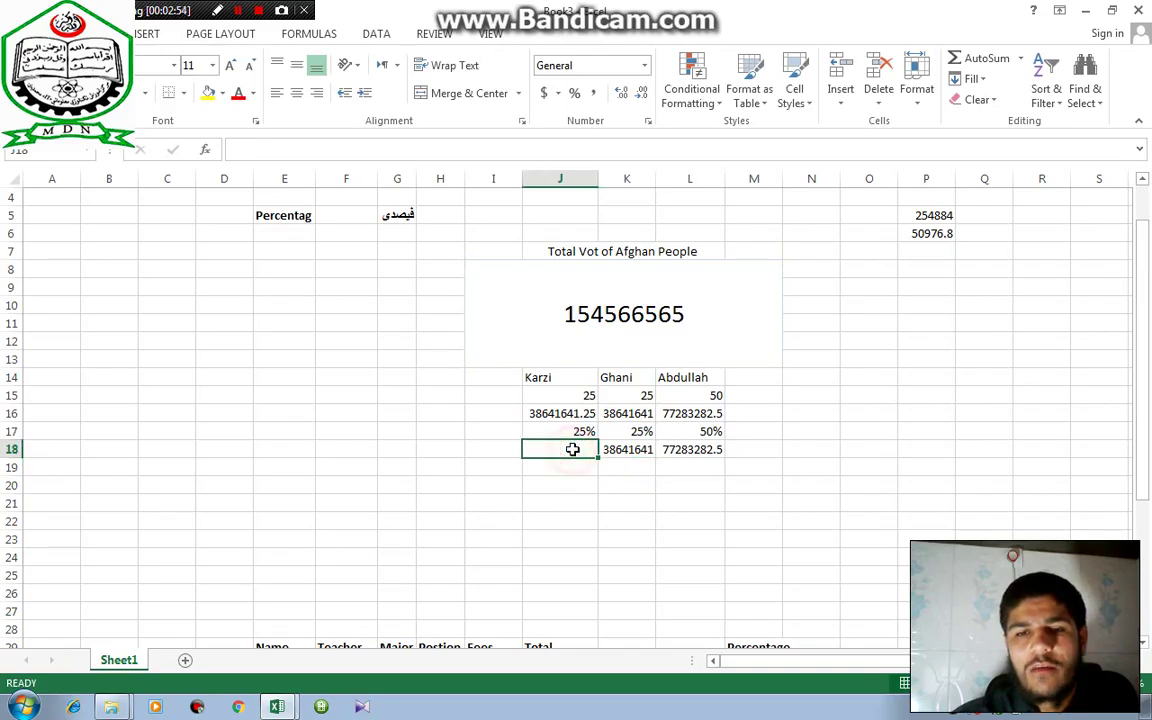
text(=)
click(577, 329)
text(*)
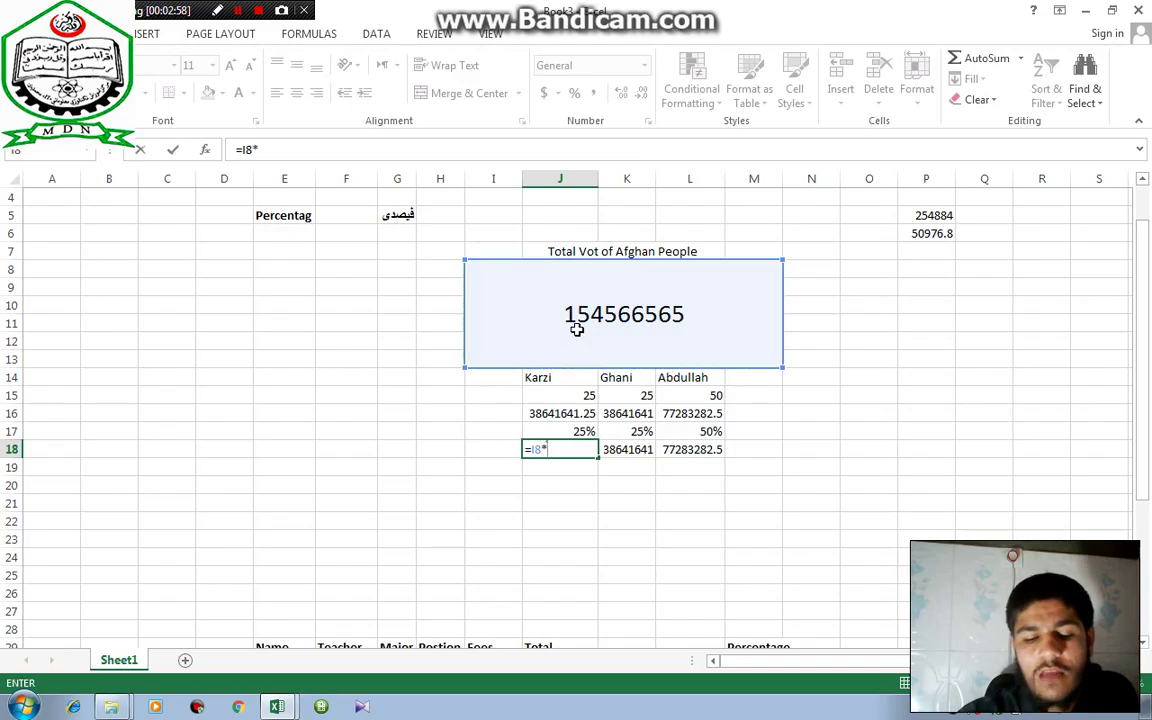
click(571, 431)
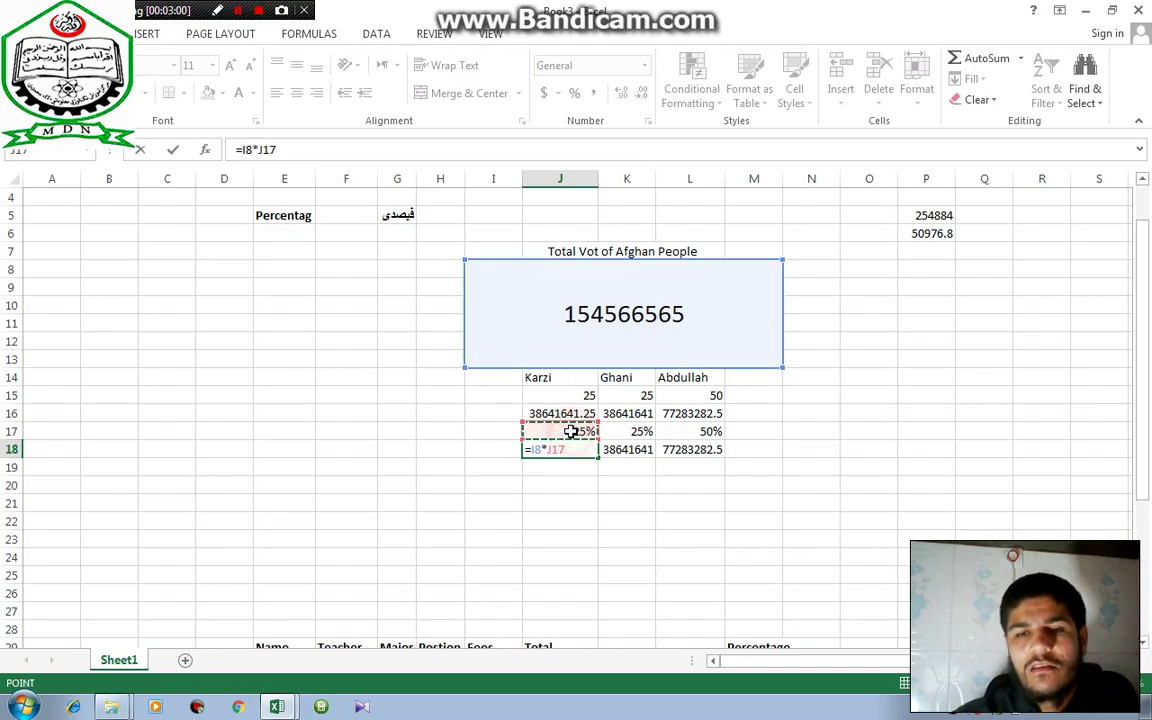
key(Return)
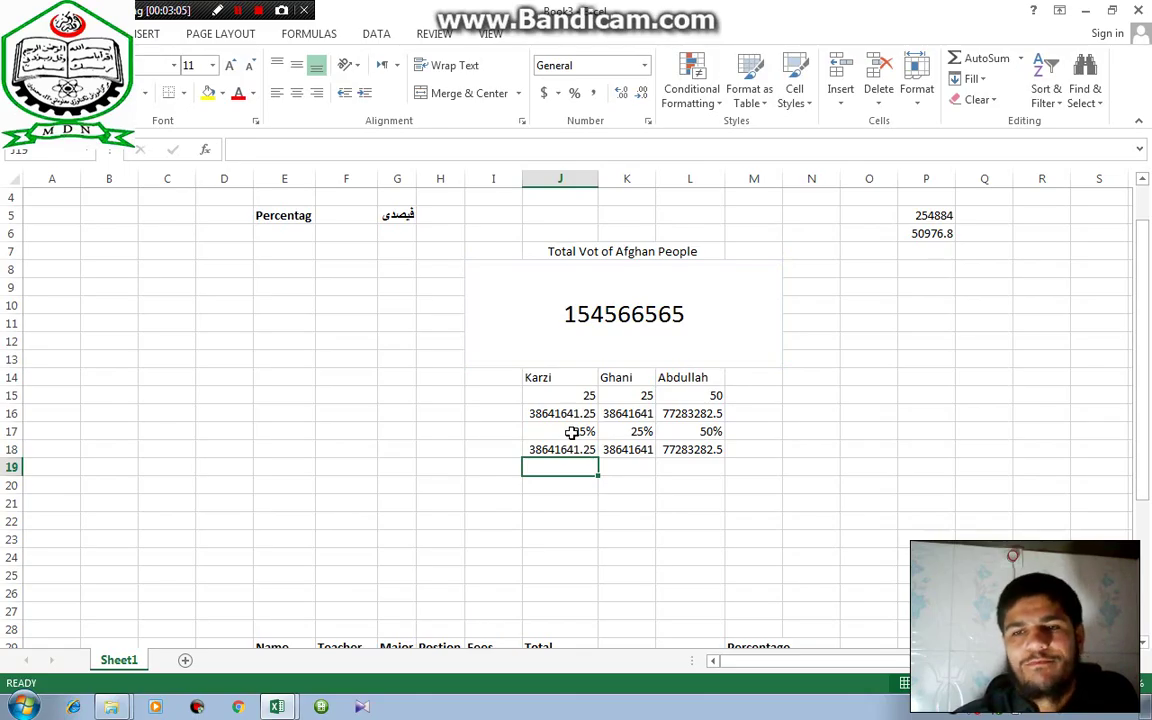
Clear the Percentage heading from M29 beside the student fees table
scroll(563, 435, down, 7)
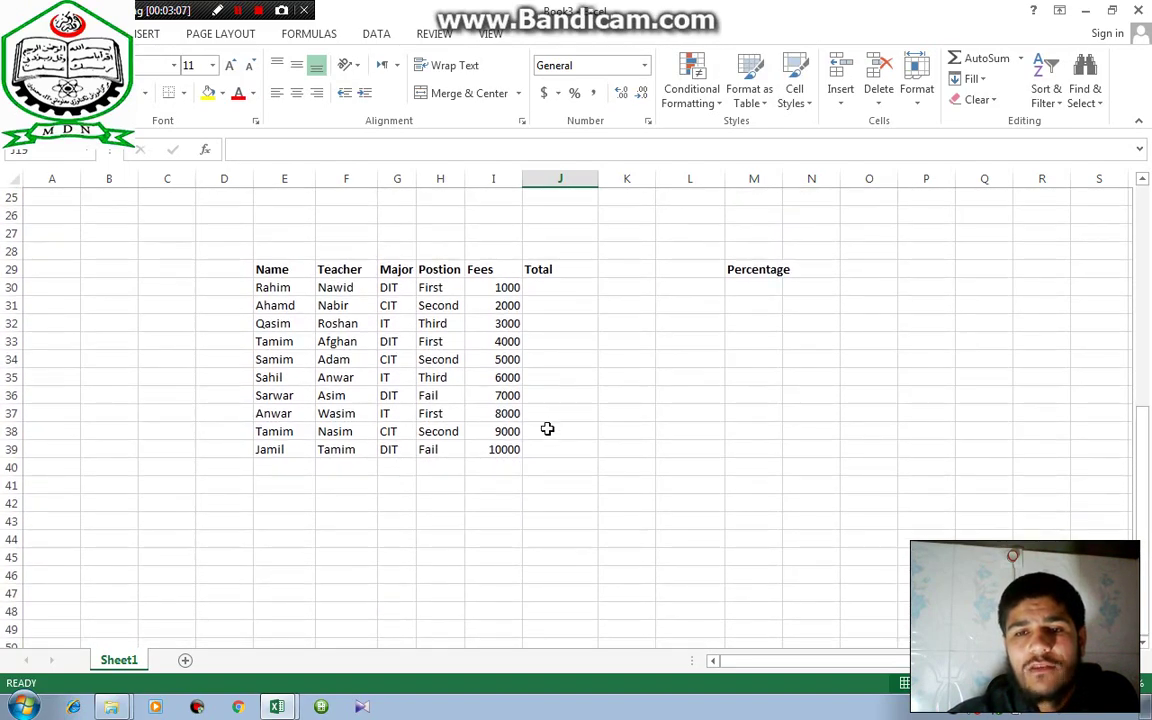
click(767, 270)
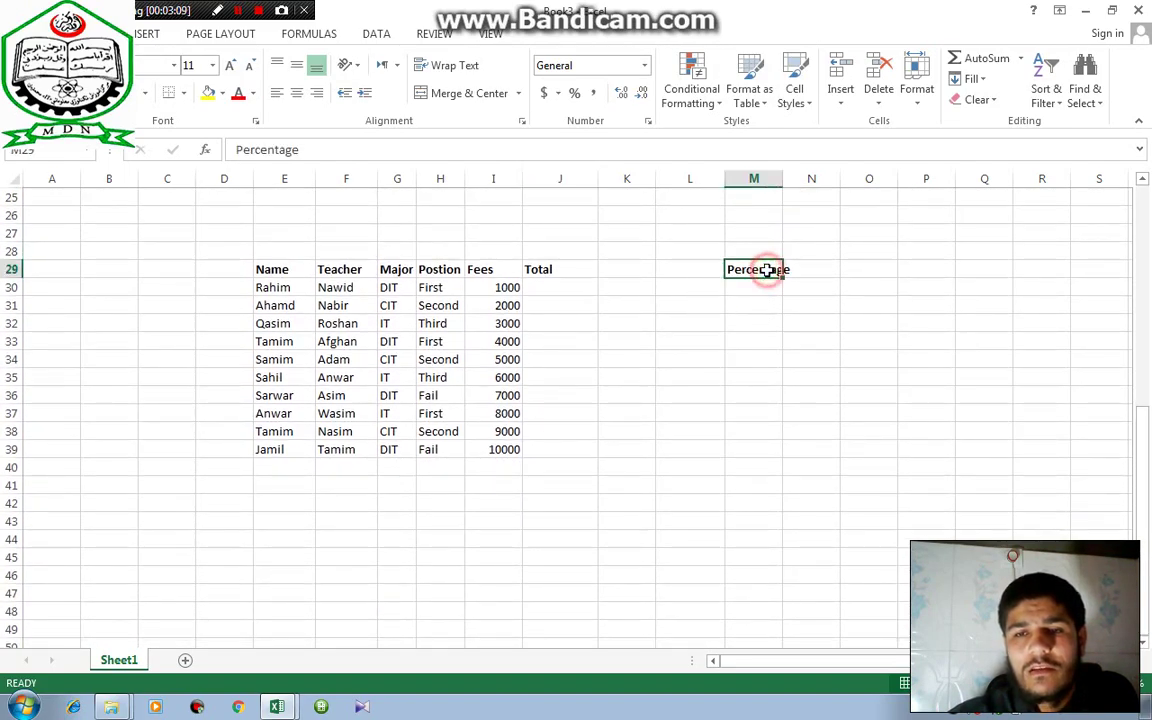
key(Delete)
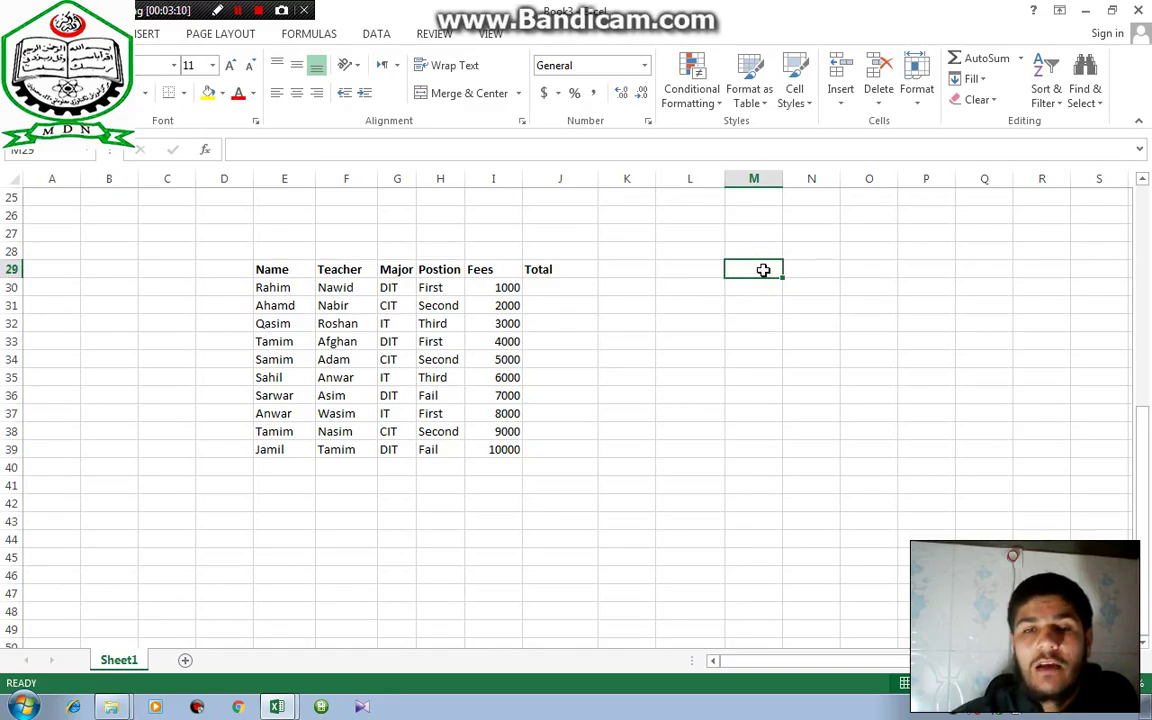
click(566, 320)
scroll(566, 320, down, 2)
scroll(566, 320, up, 2)
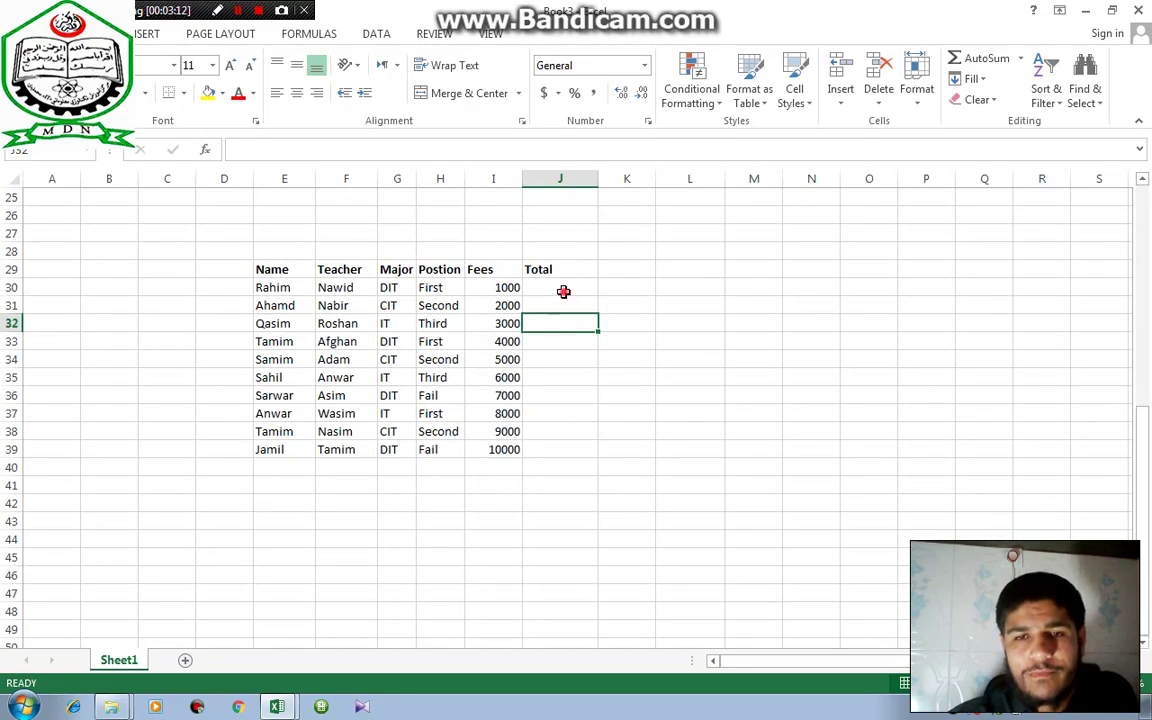
click(563, 291)
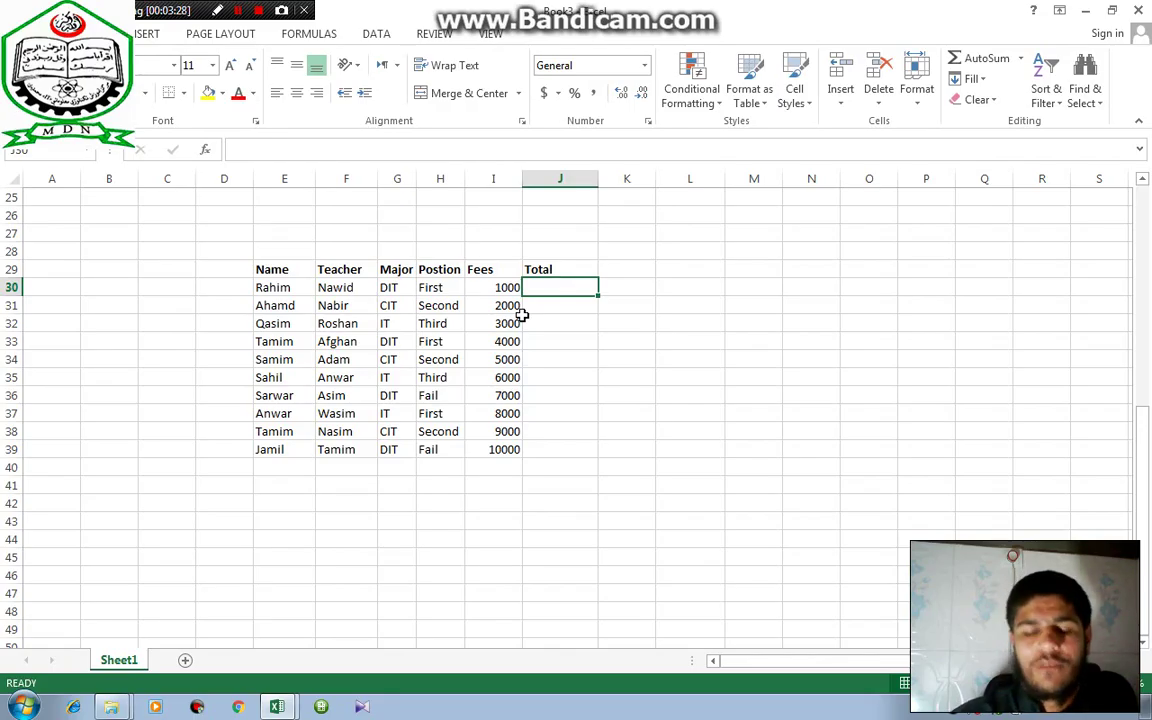
key(F2)
text(i3)
key(BackSpace)
key(BackSpace)
key(Escape)
Replace the Total heading in J29 of the student fees table with Extra Fees
key(ctrl+z)
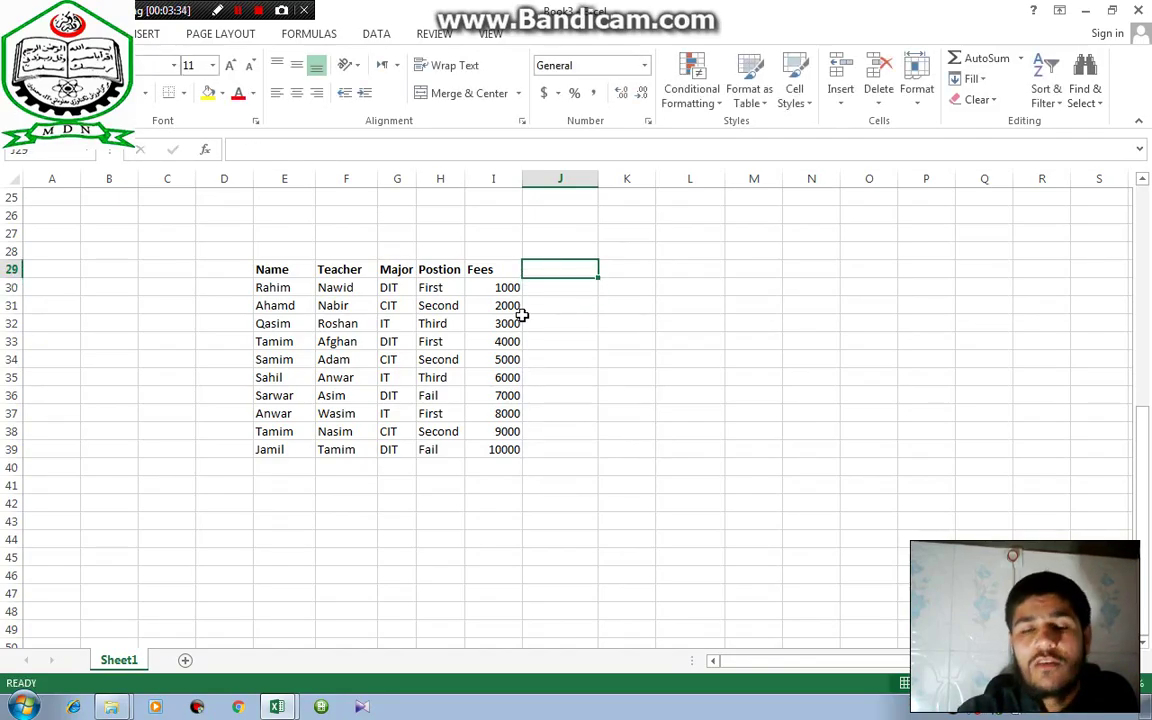
text(Extra FEE)
key(BackSpace)
key(BackSpace)
text(ee)
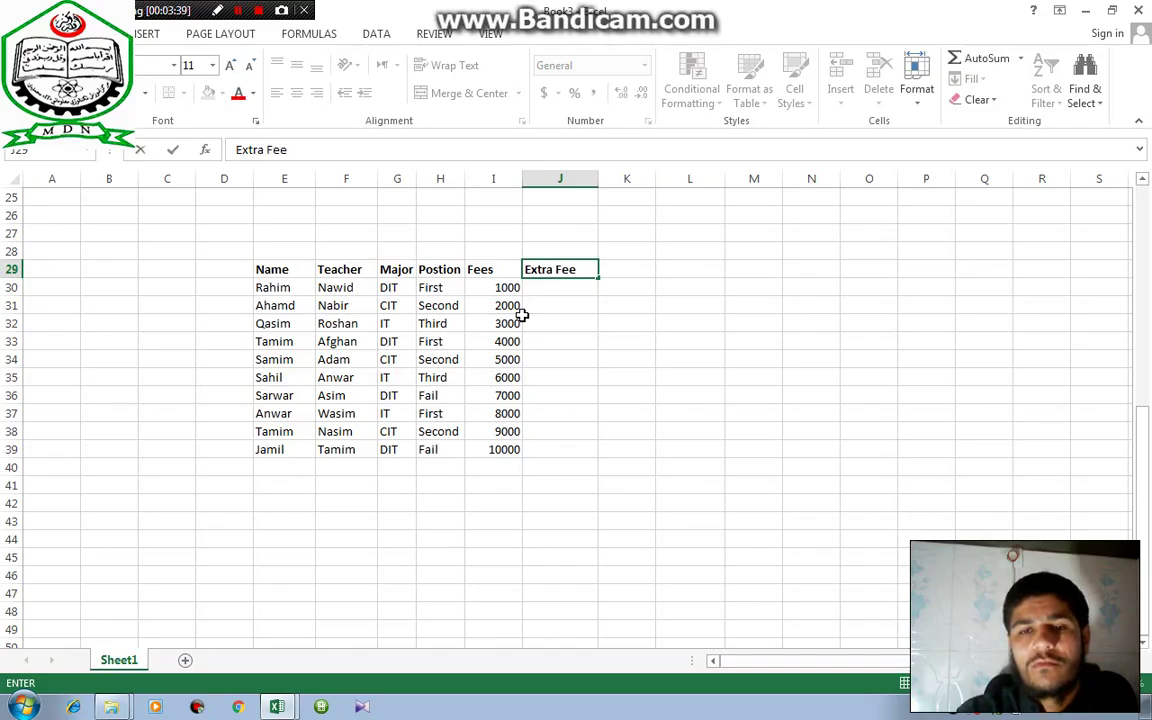
text(s)
key(Return)
Calculate a 10% extra fee for DIT majors with =IF(G30="DIT",I30*10/100,0) in J30 and fill it down to J39
text(=if()
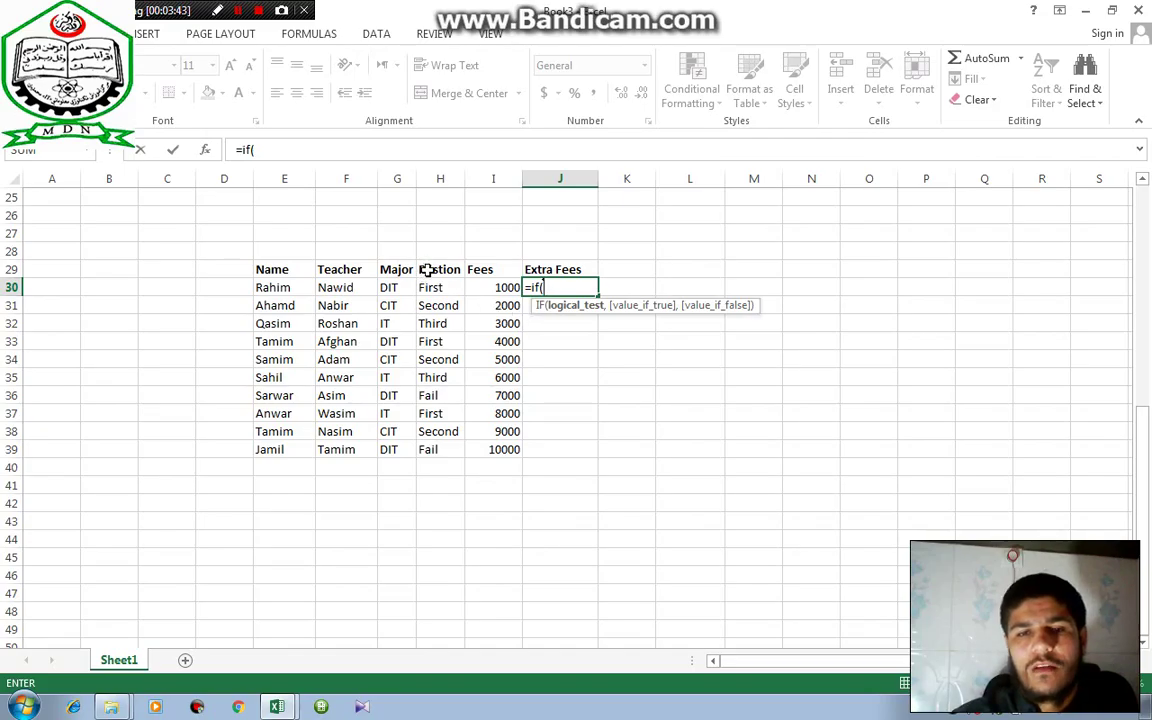
click(390, 288)
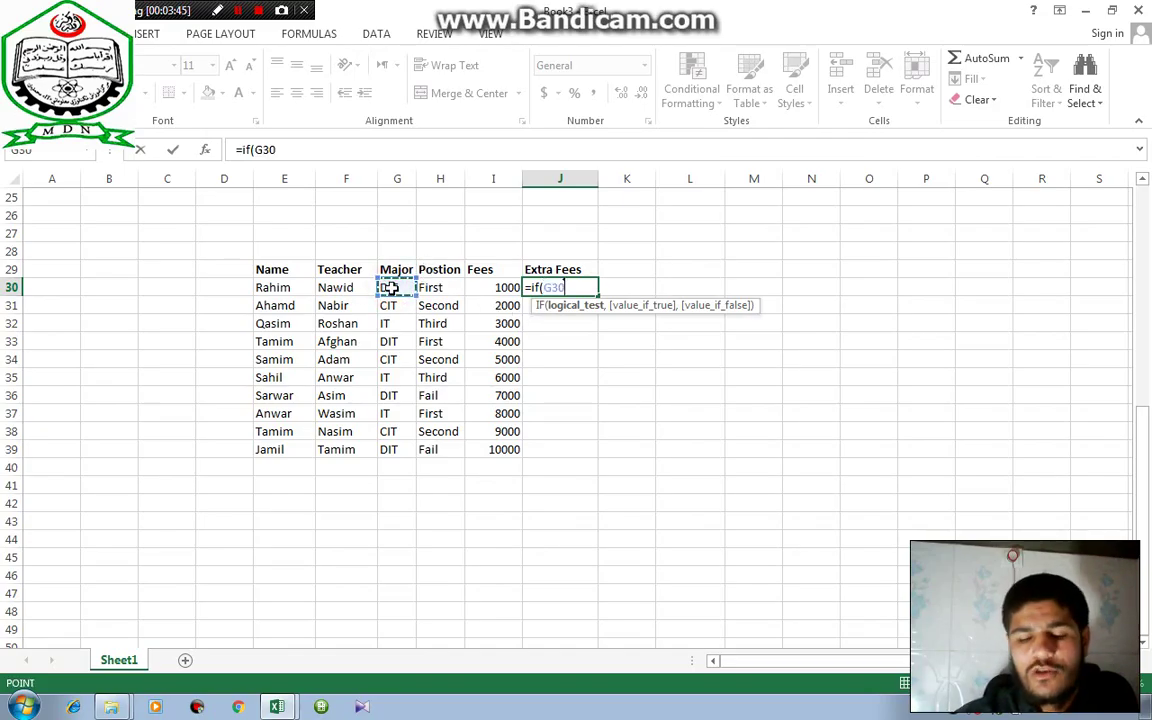
text(=)
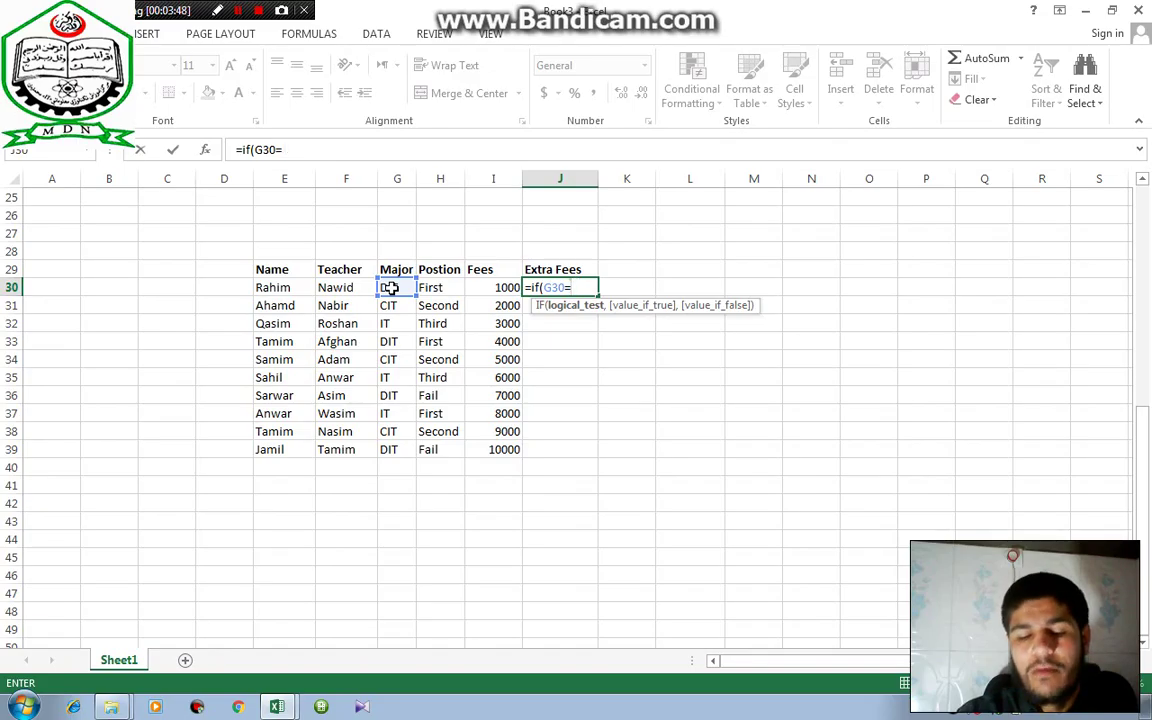
text(D)
key(BackSpace)
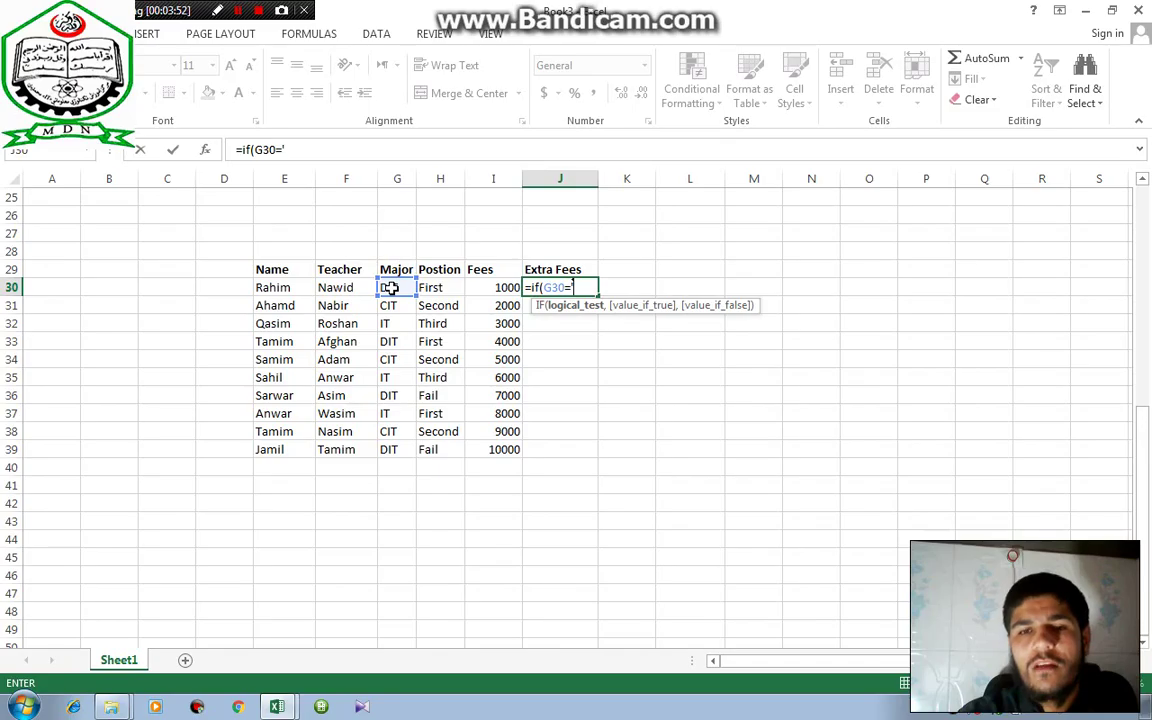
text("DI)
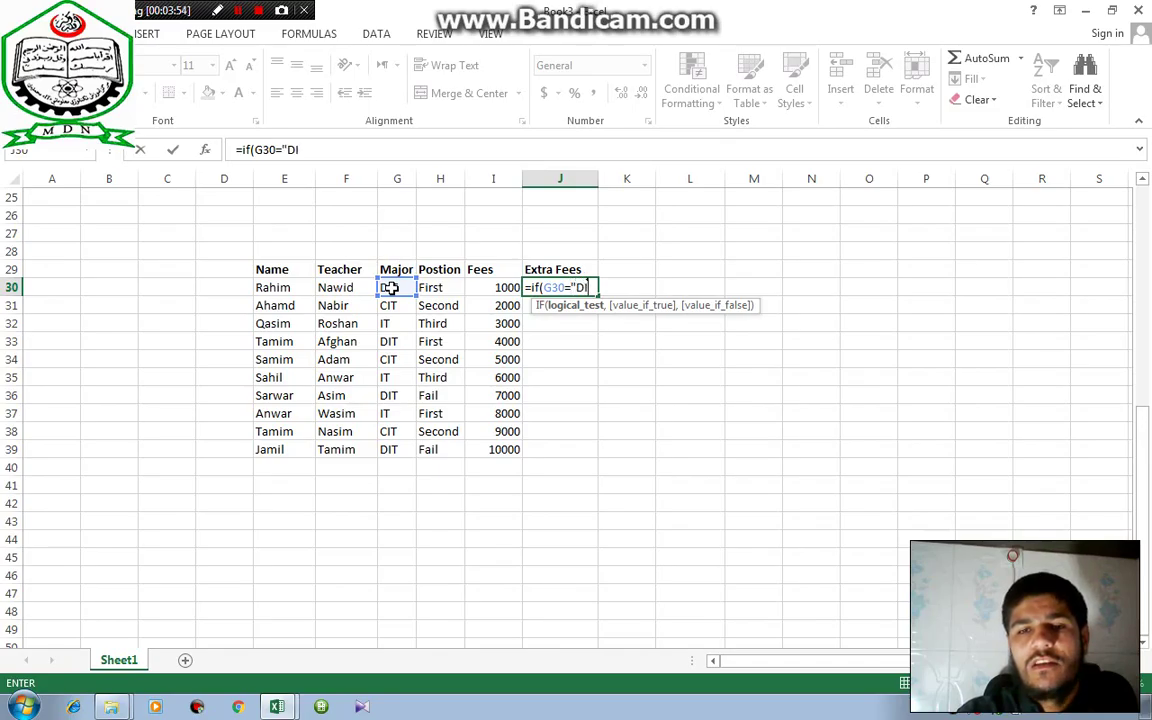
text(T",)
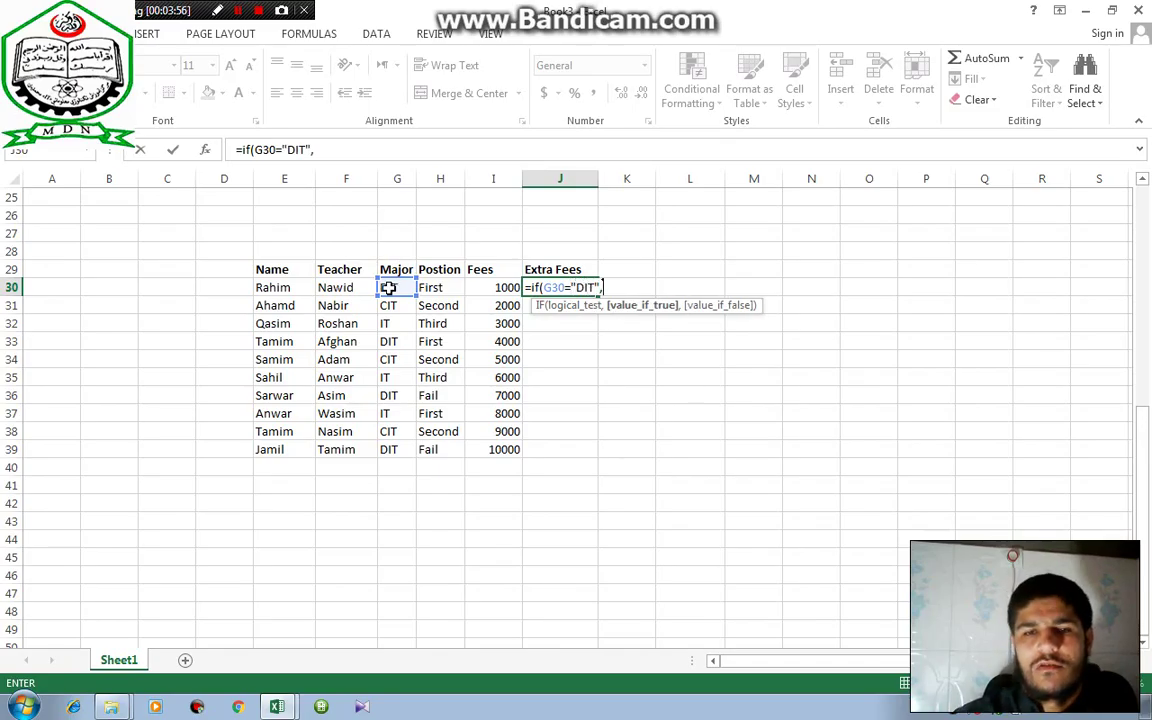
click(483, 286)
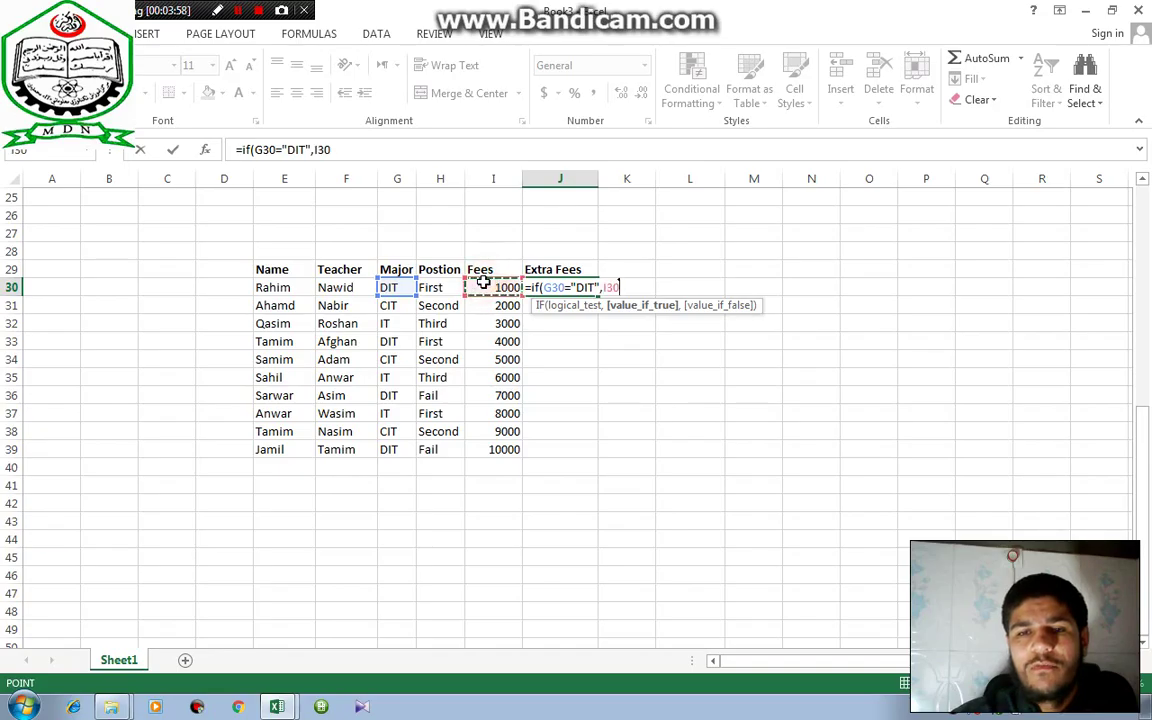
text(-)
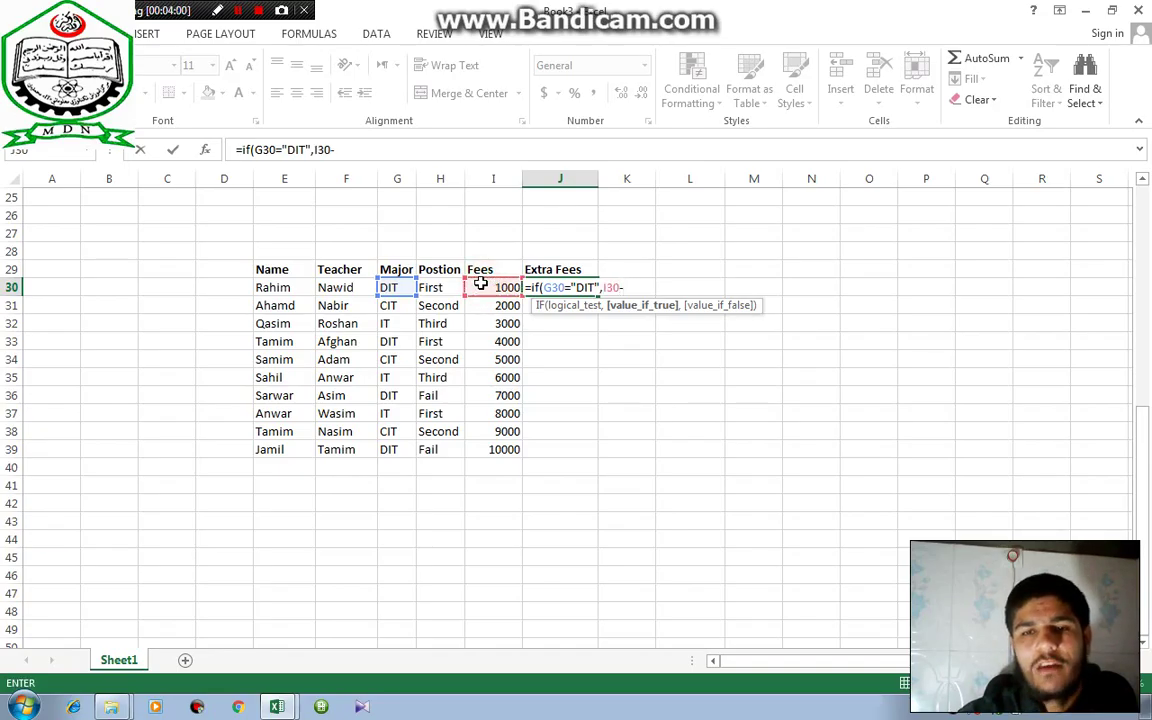
key(BackSpace)
text(*10/100)
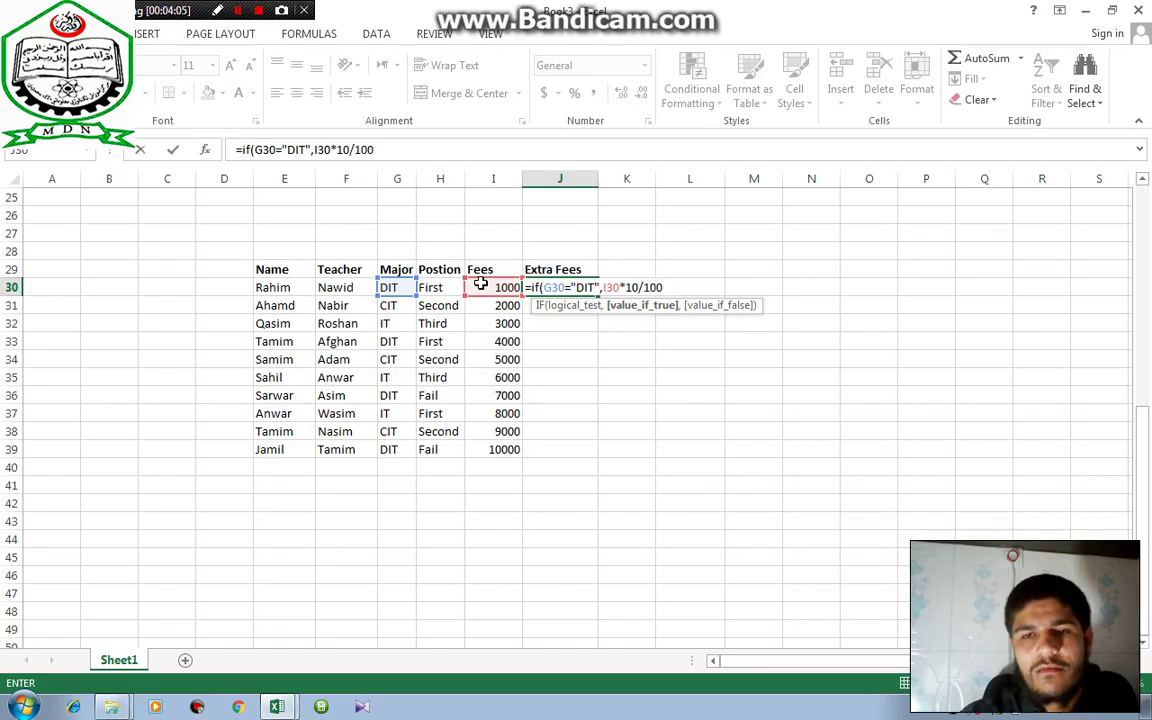
text(,0))
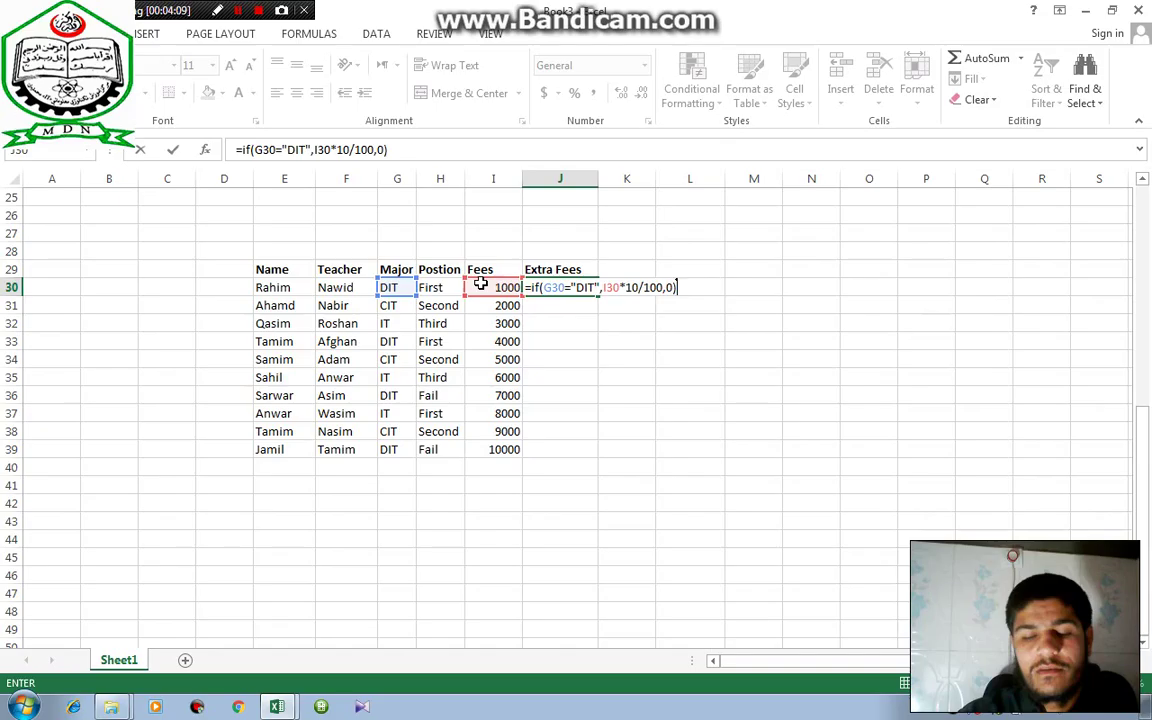
key(Return)
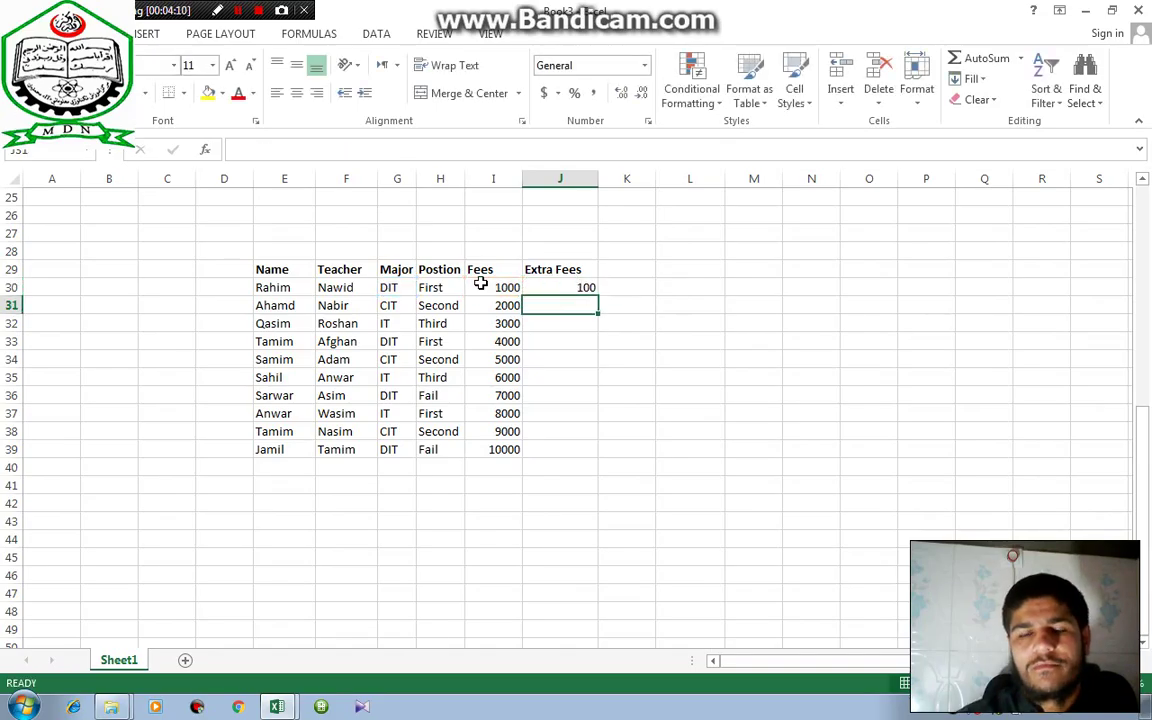
click(570, 287)
double_click(597, 297)
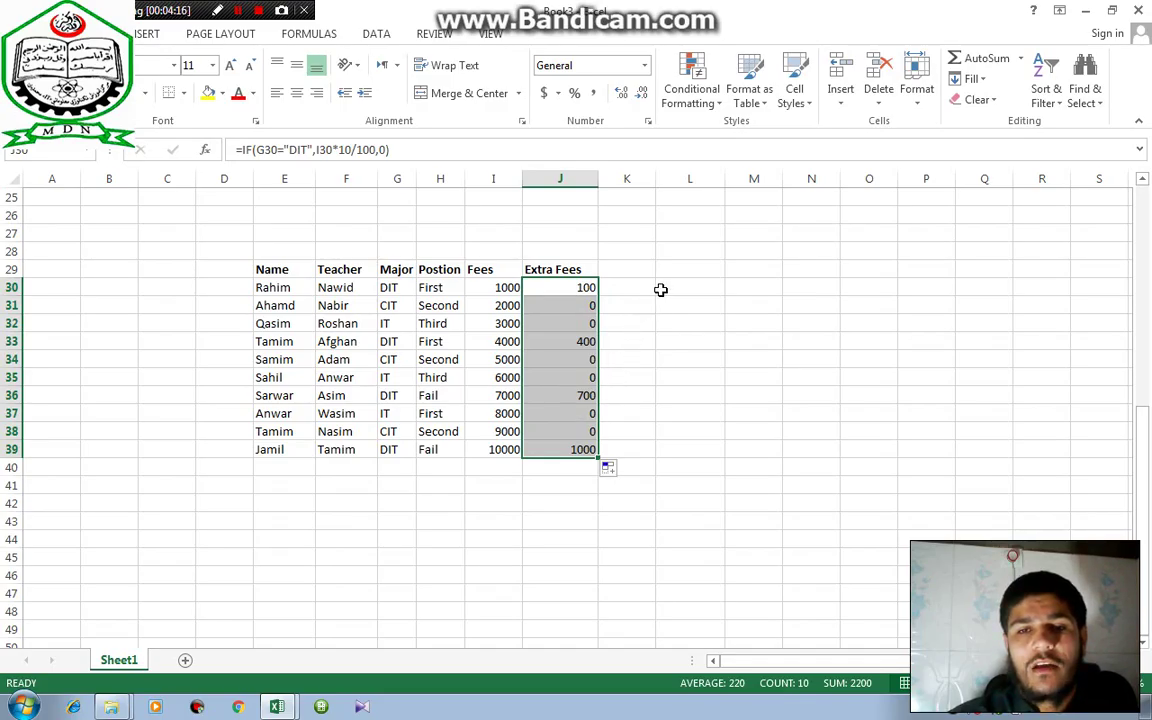
Add the heading Total in K29, beside the Extra Fees column
click(633, 270)
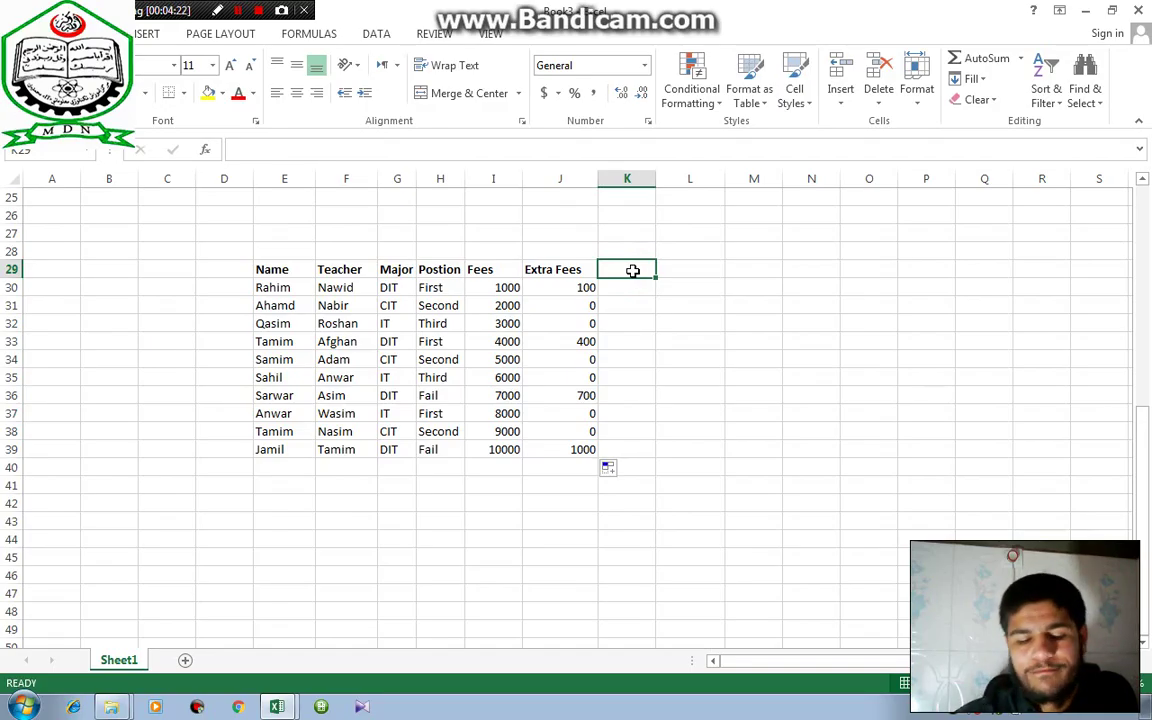
text(=)
key(BackSpace)
text(Total)
key(Return)
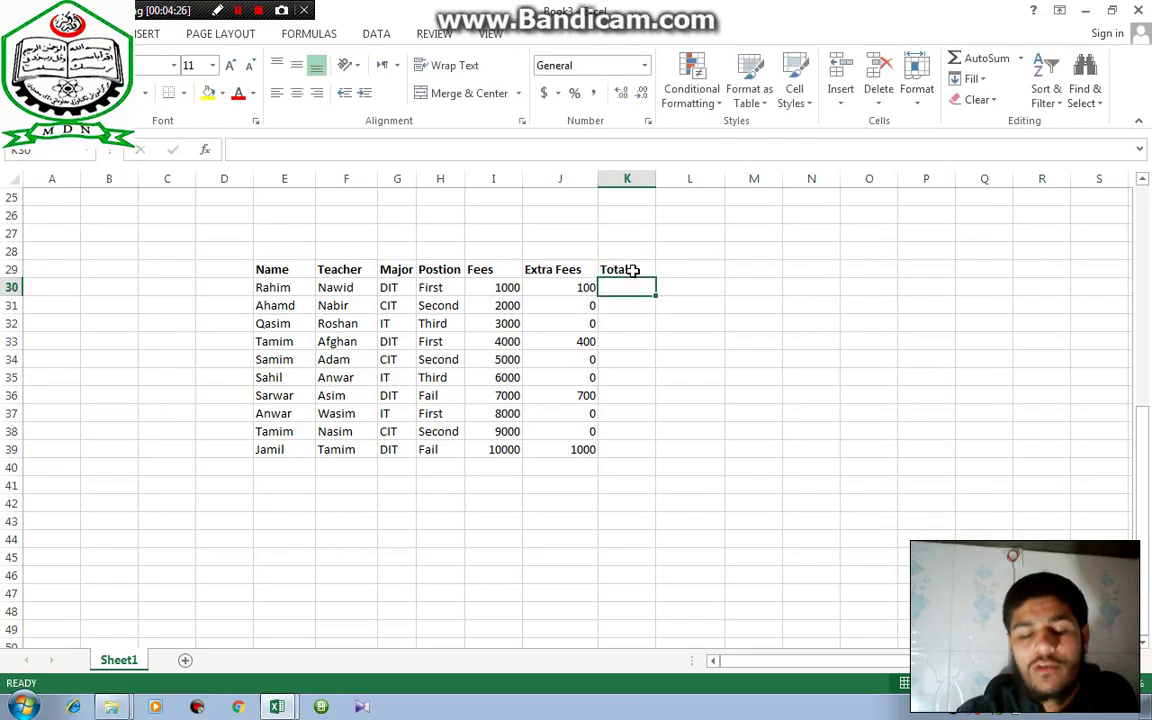
Add fees and extra fees in K30 with the formula =SUM(I30+J30) and fill it down to K39
text(=sum()
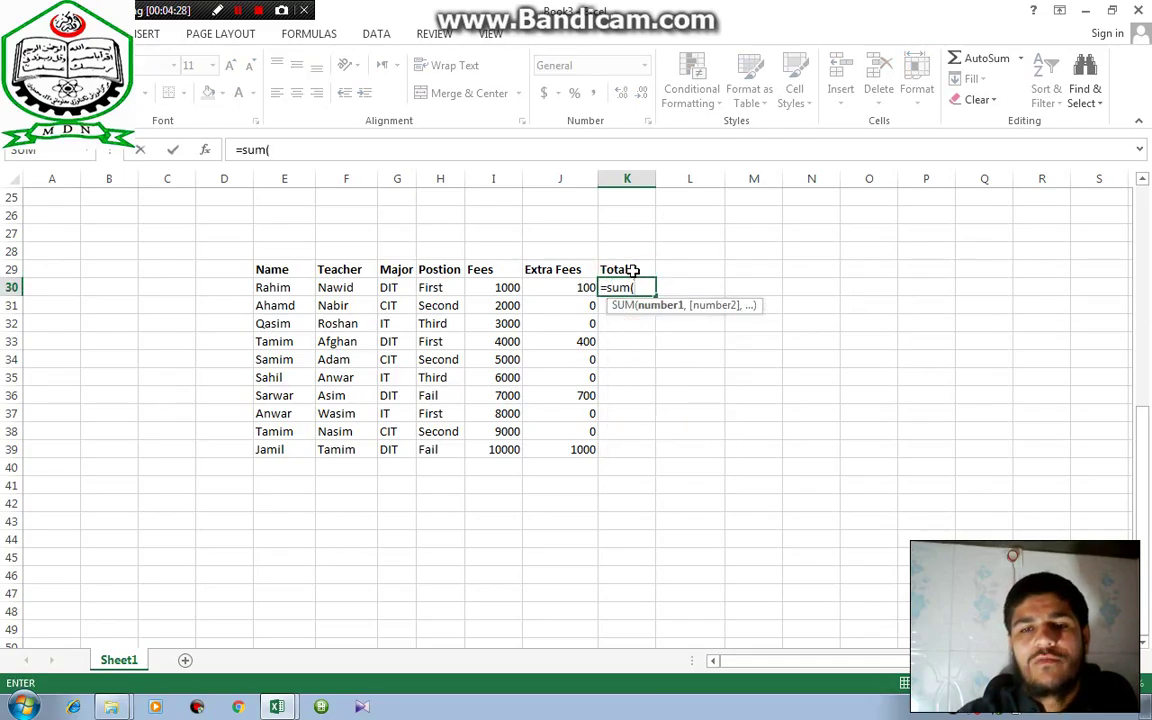
click(505, 287)
text(+)
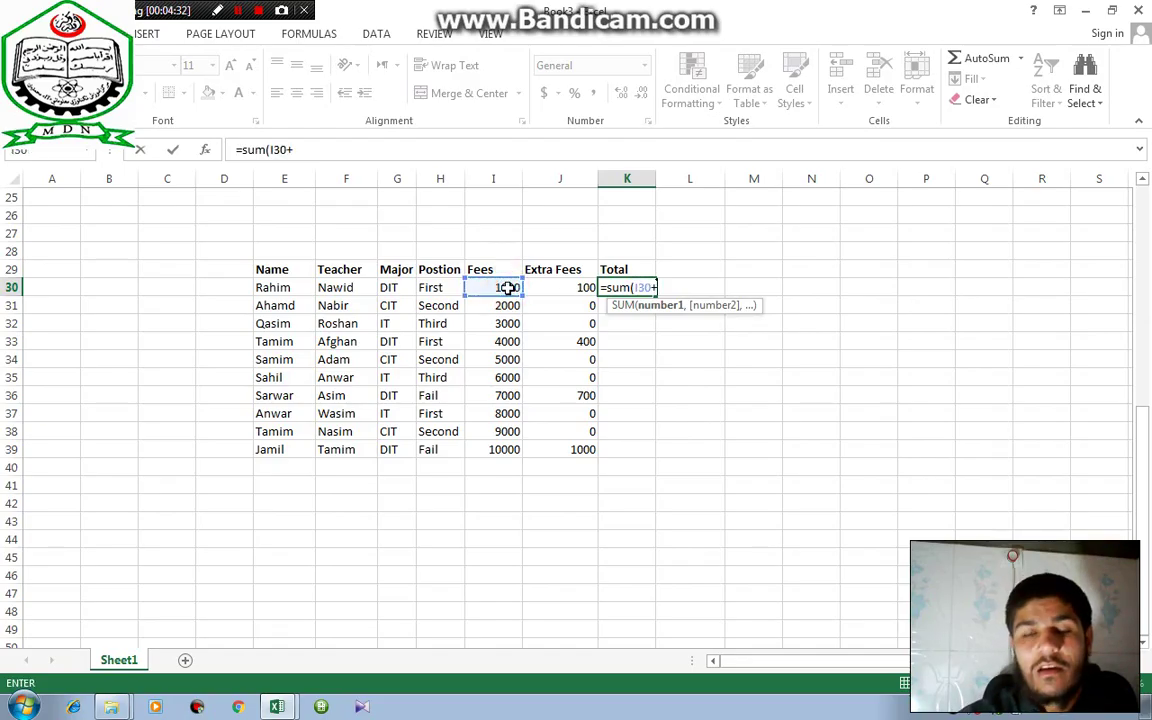
click(551, 290)
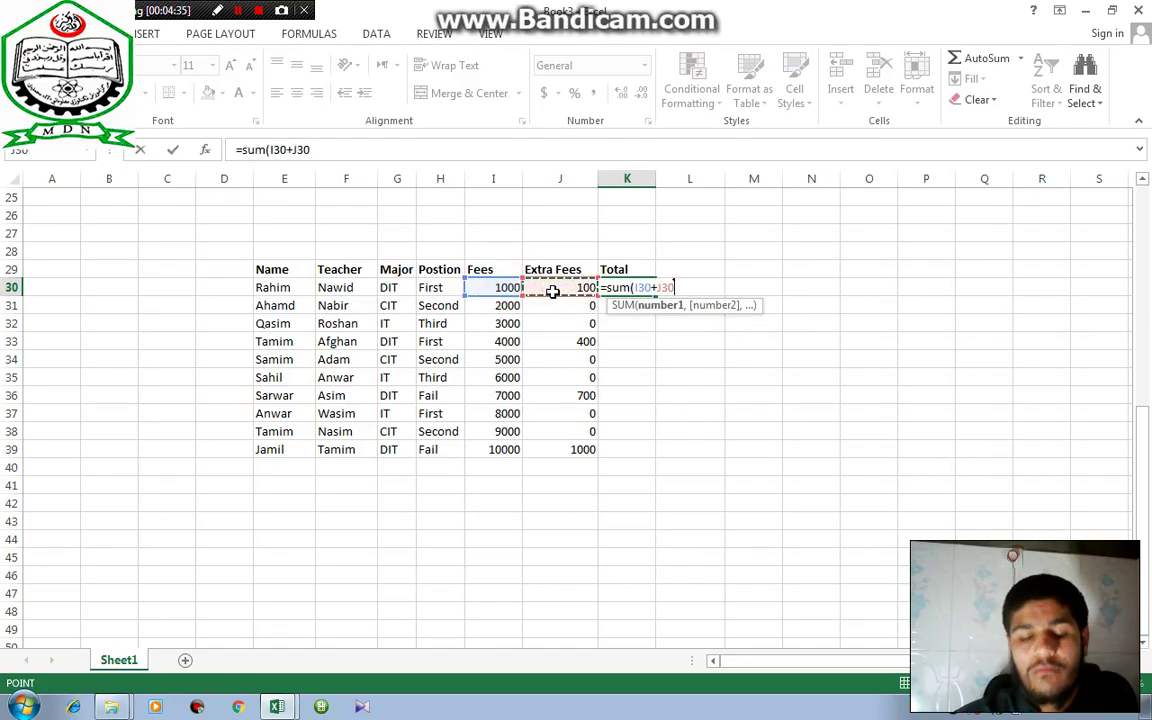
text())
key(Return)
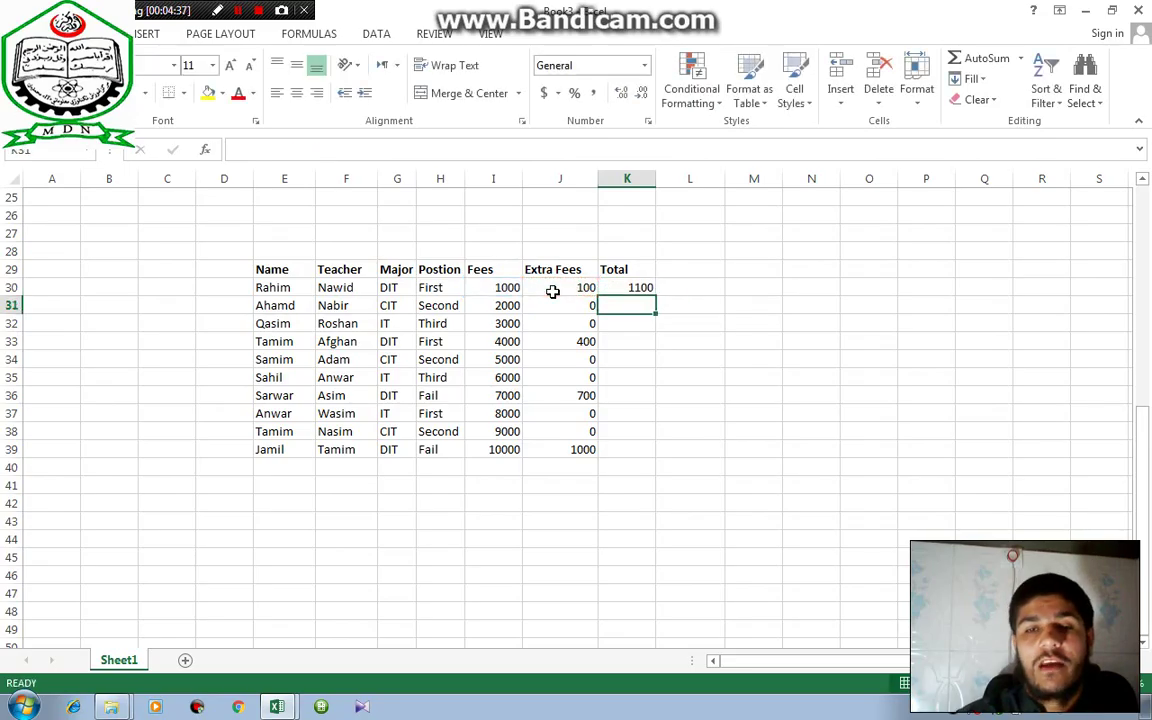
click(608, 285)
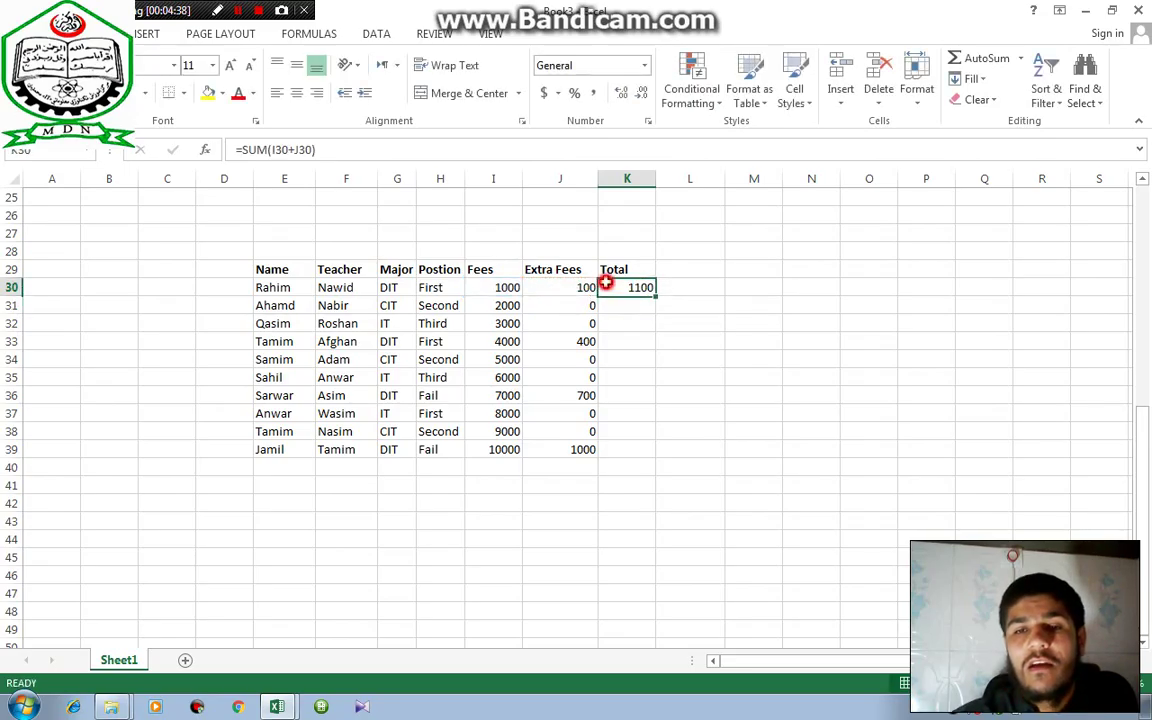
double_click(657, 295)
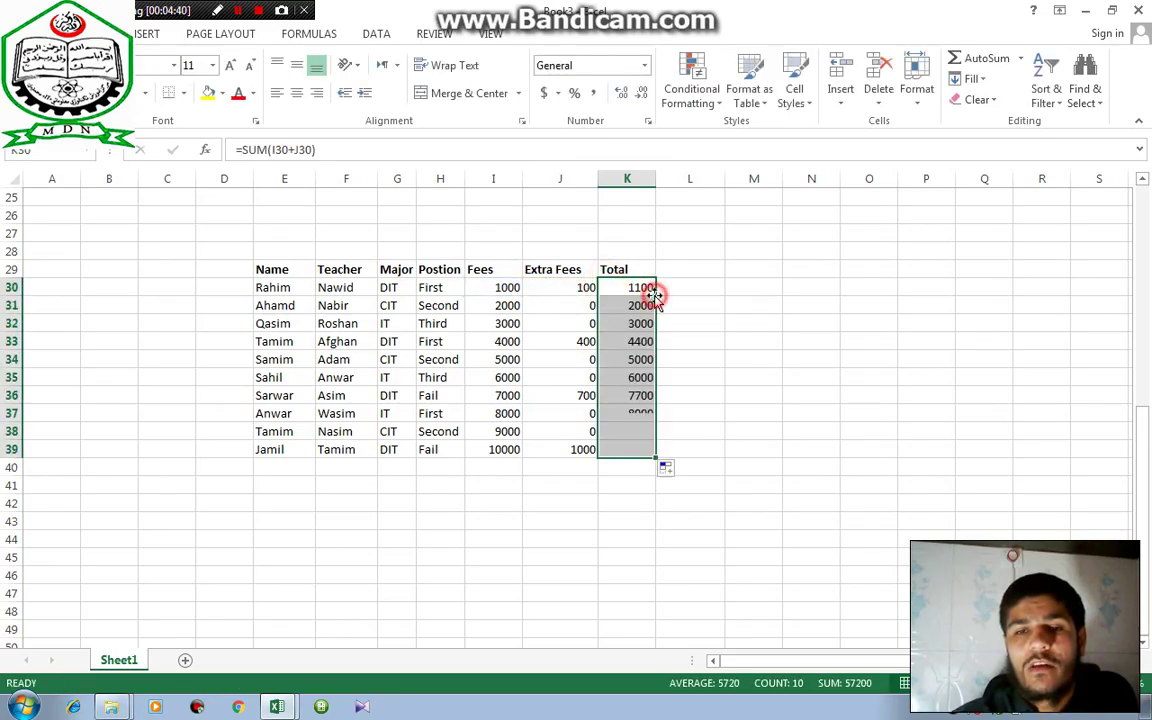
Clear the extra fee results from J30:J39
drag(560, 287, 560, 449)
key(Delete)
click(555, 289)
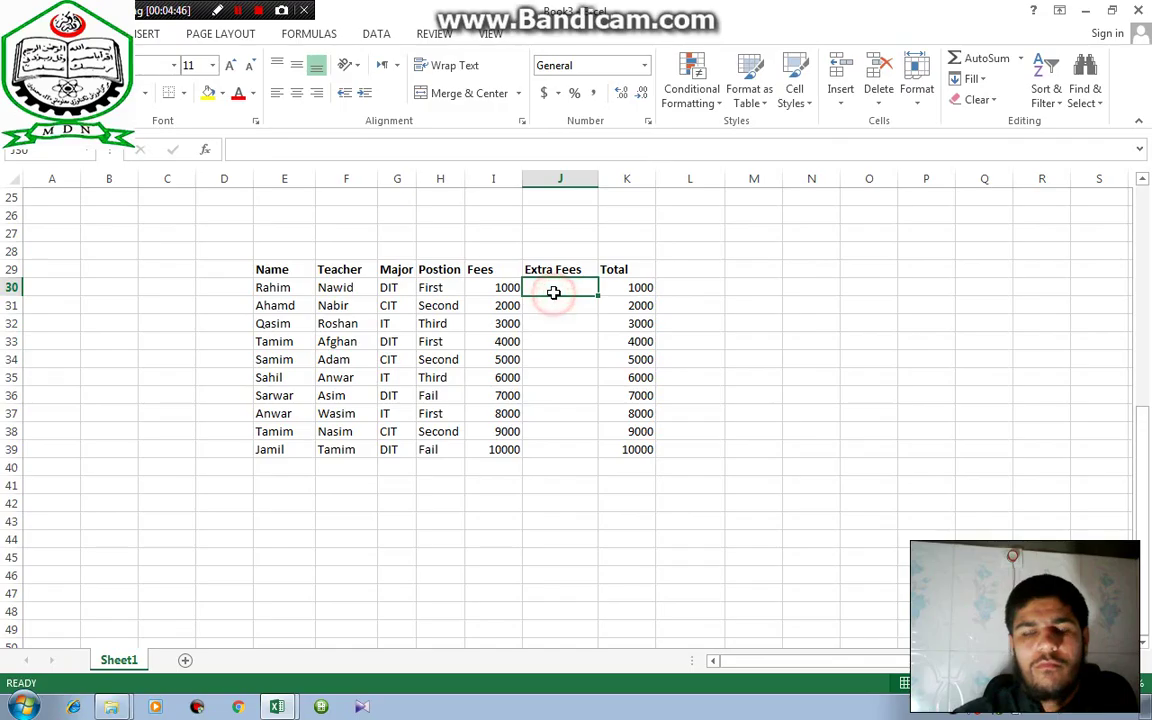
Try calculating a 12% extra fee in J30 with the formula =IF(H30="DIT",I30*12/100,0)
text(=if()
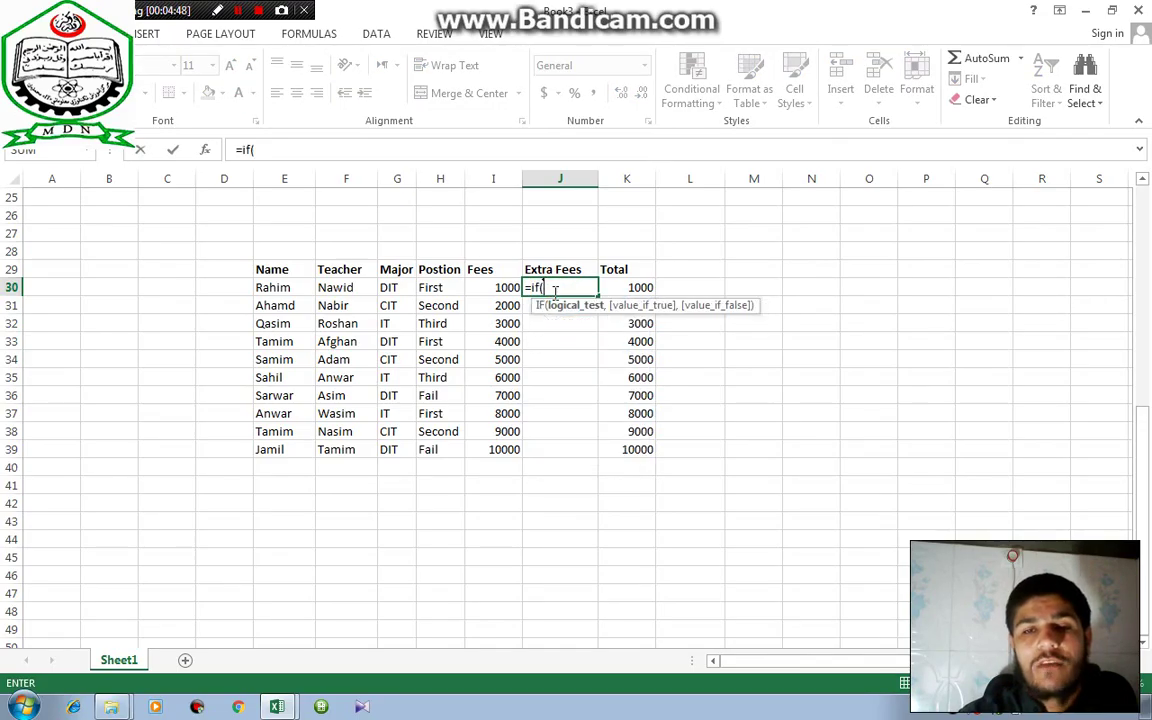
click(432, 287)
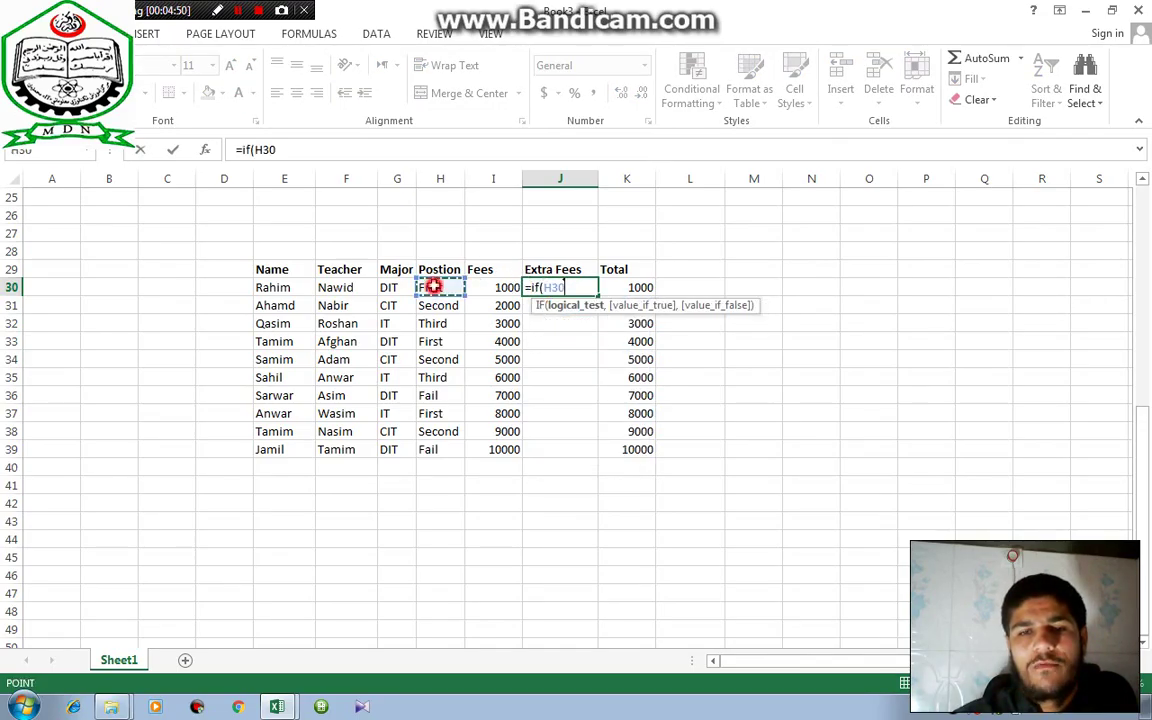
text(=)
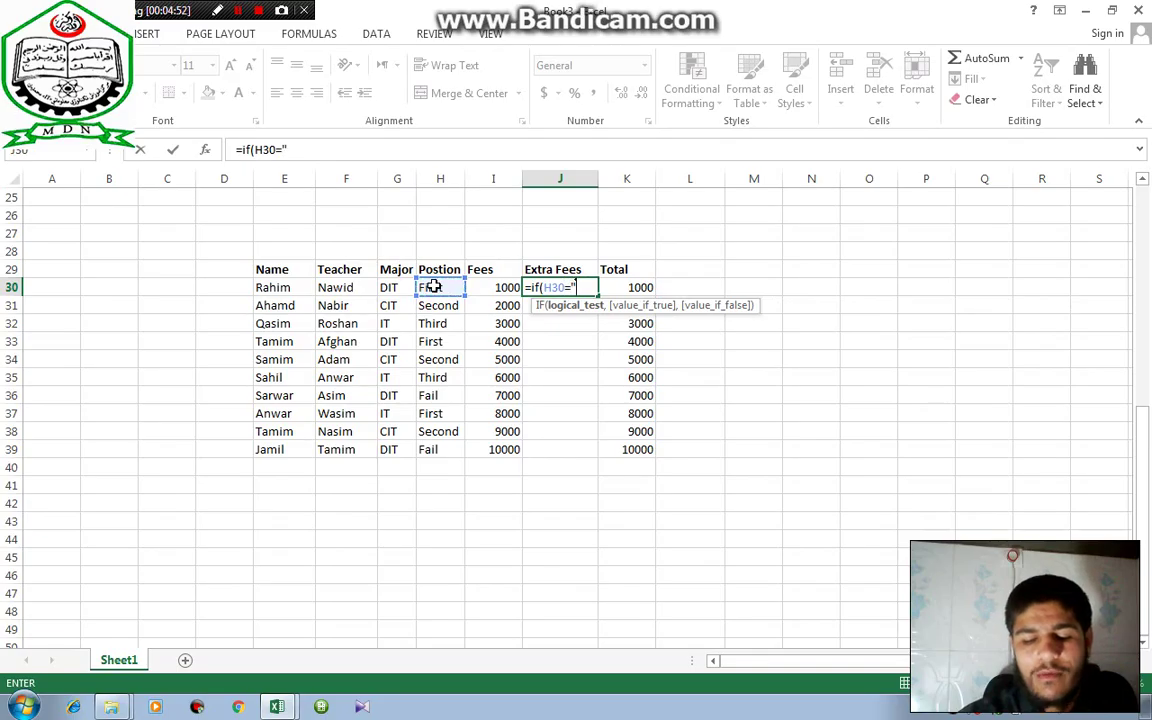
text("DI)
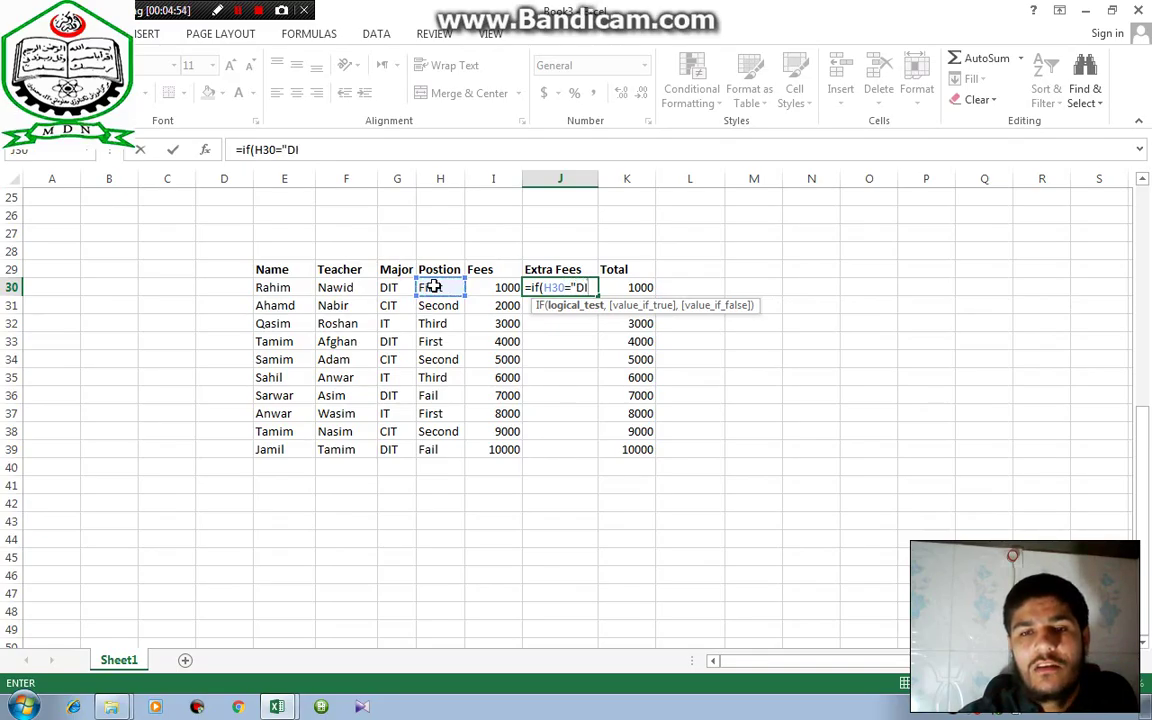
text(T")
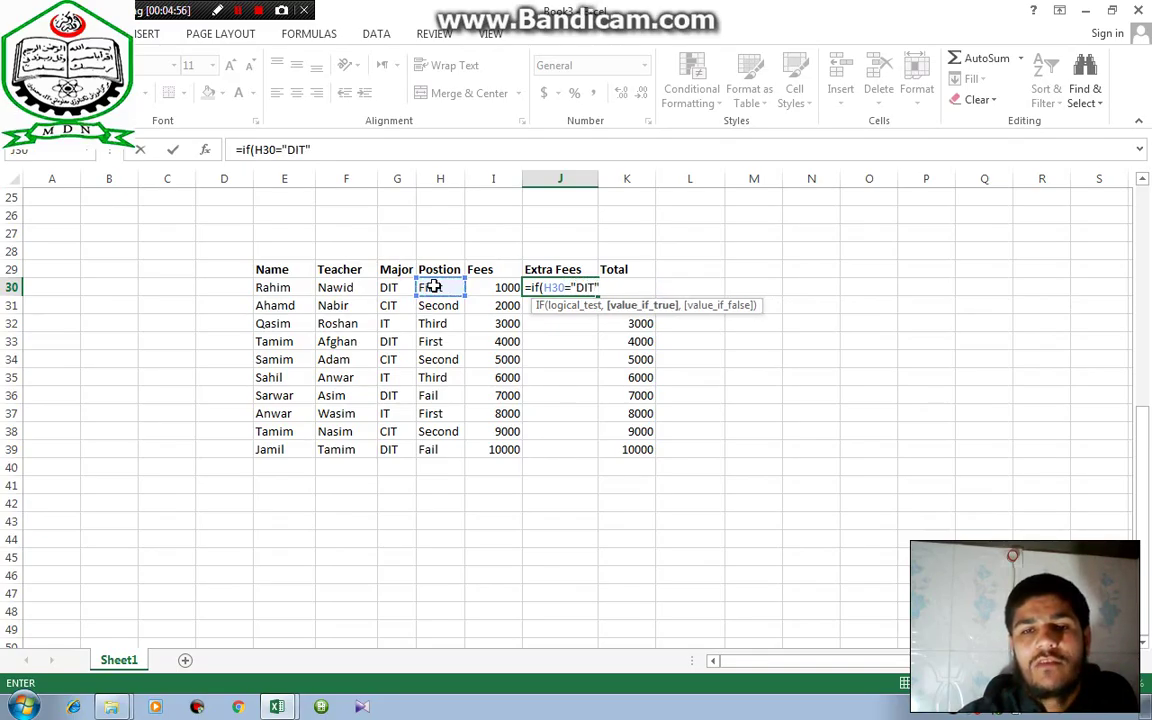
text(,)
click(492, 287)
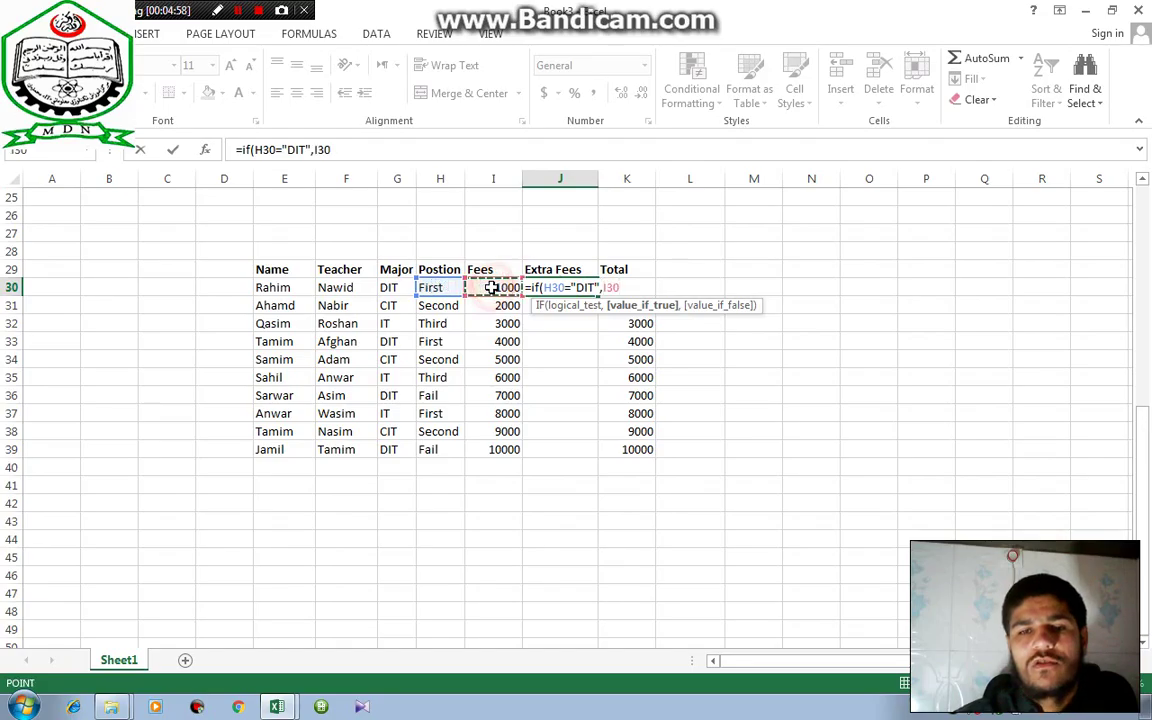
text(*12/100)
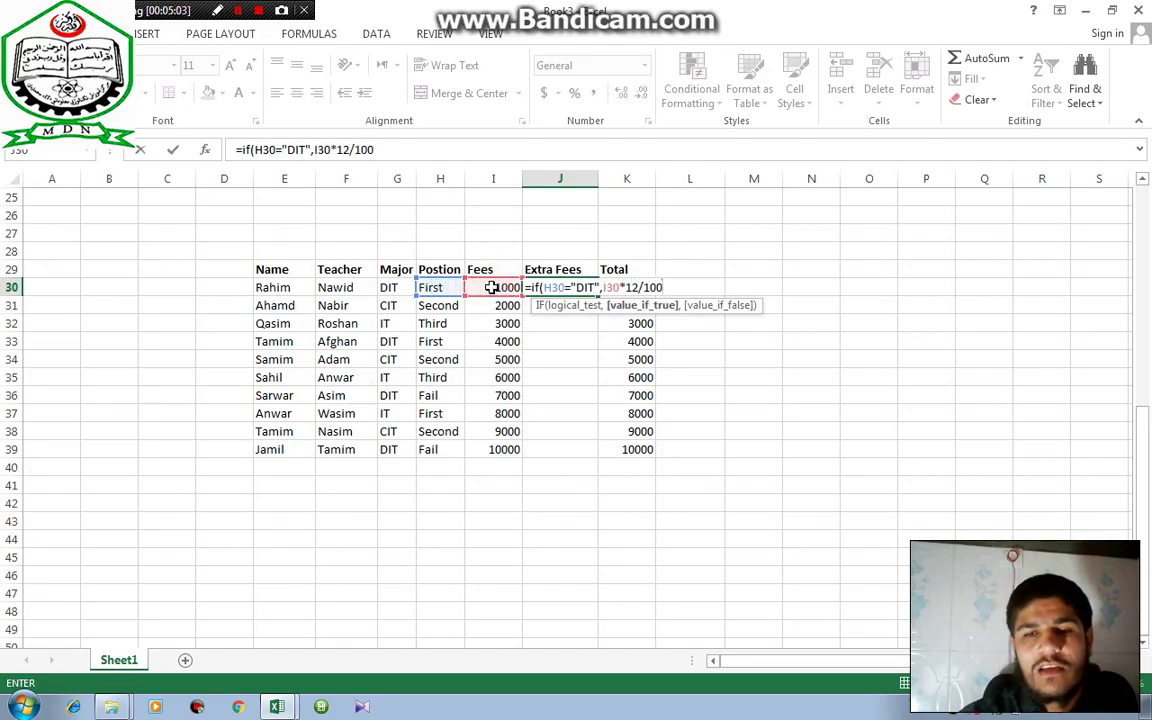
text(,0))
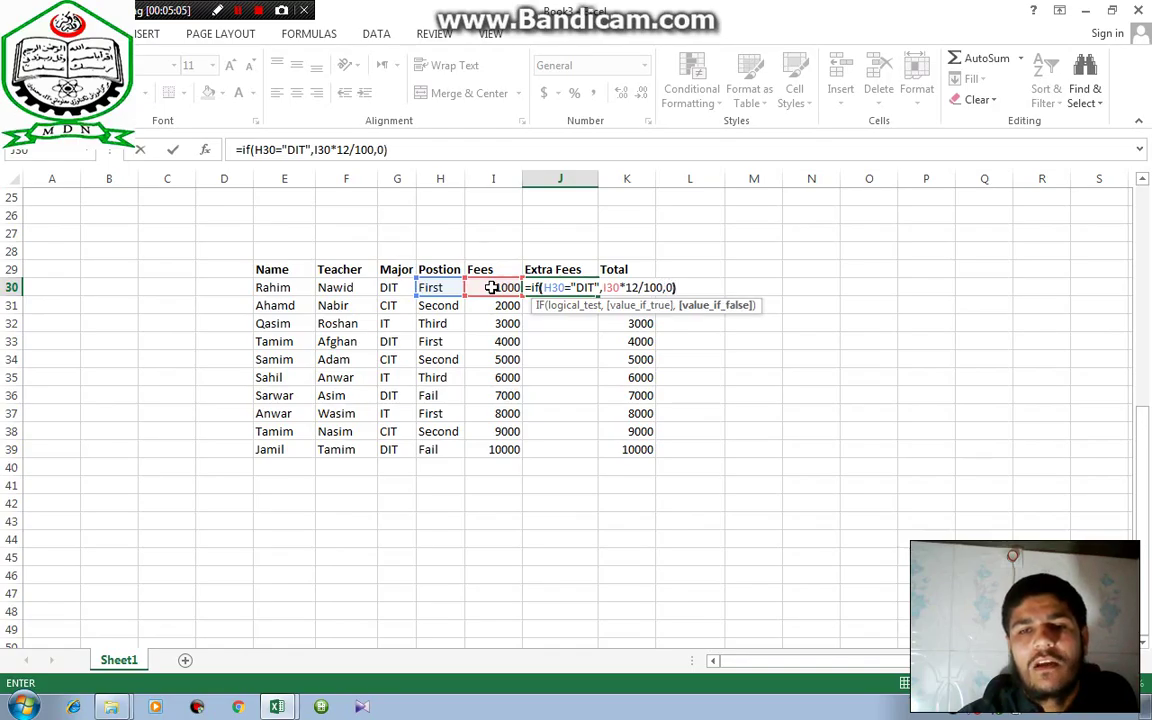
key(Return)
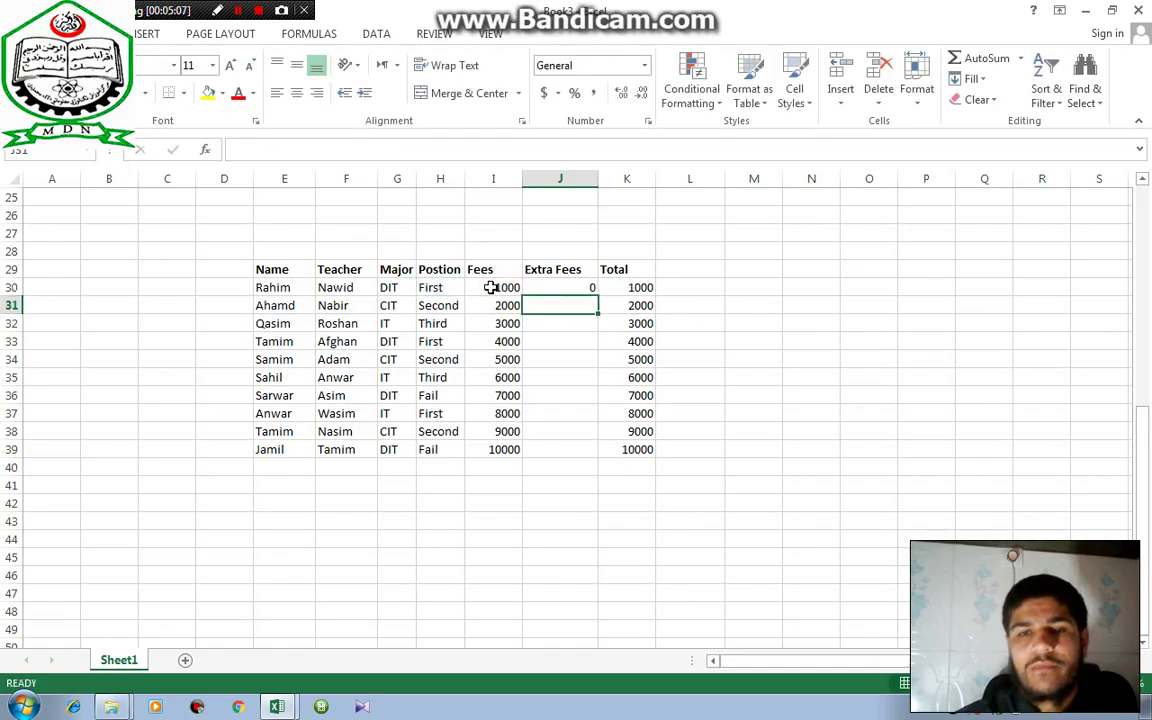
Fill the 12% extra fee formula down from J30 to J39 and clear the results from J30:J39
click(572, 287)
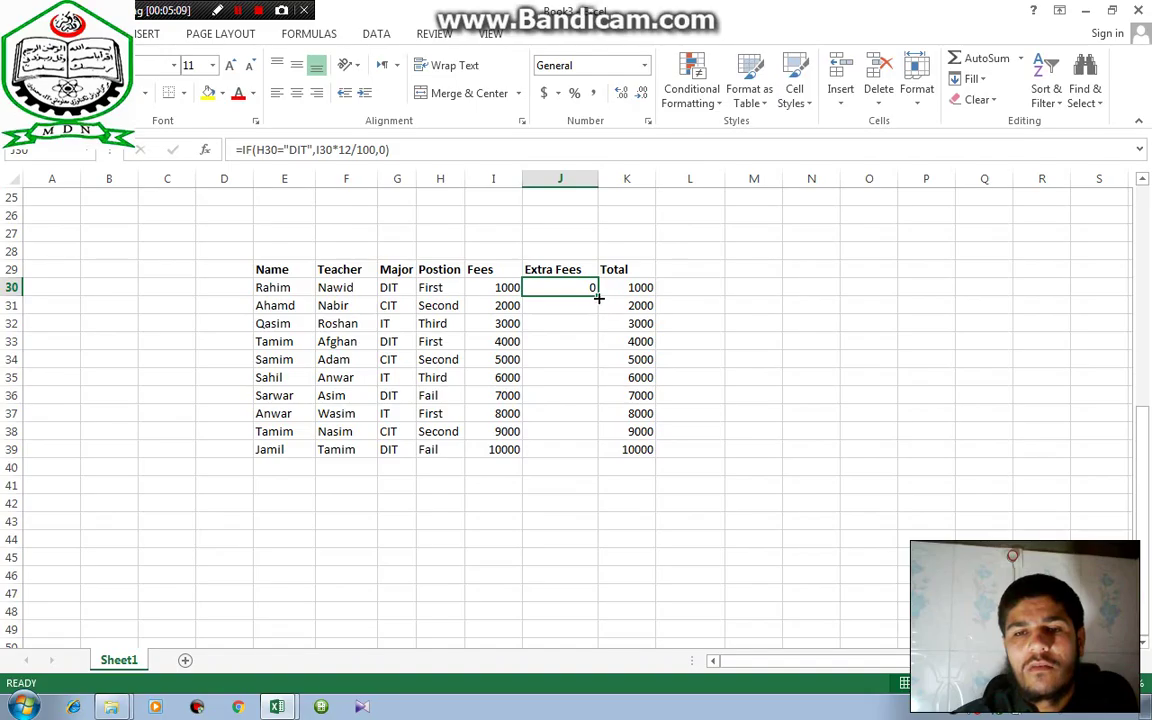
double_click(598, 298)
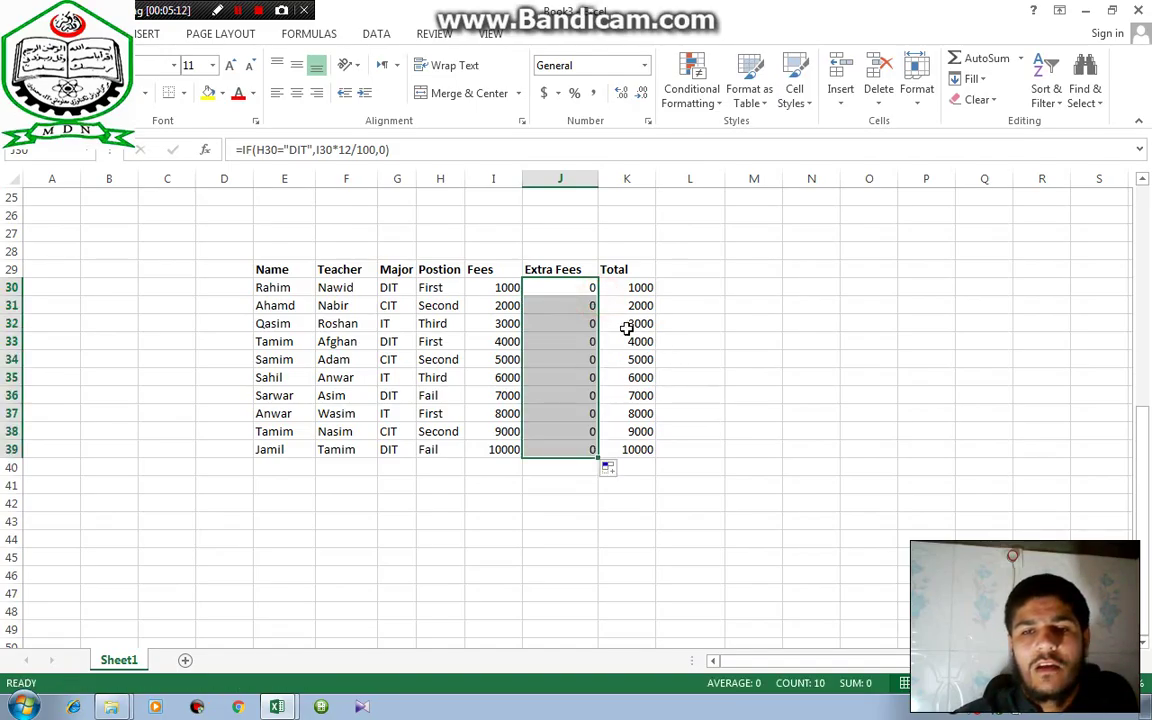
key(Delete)
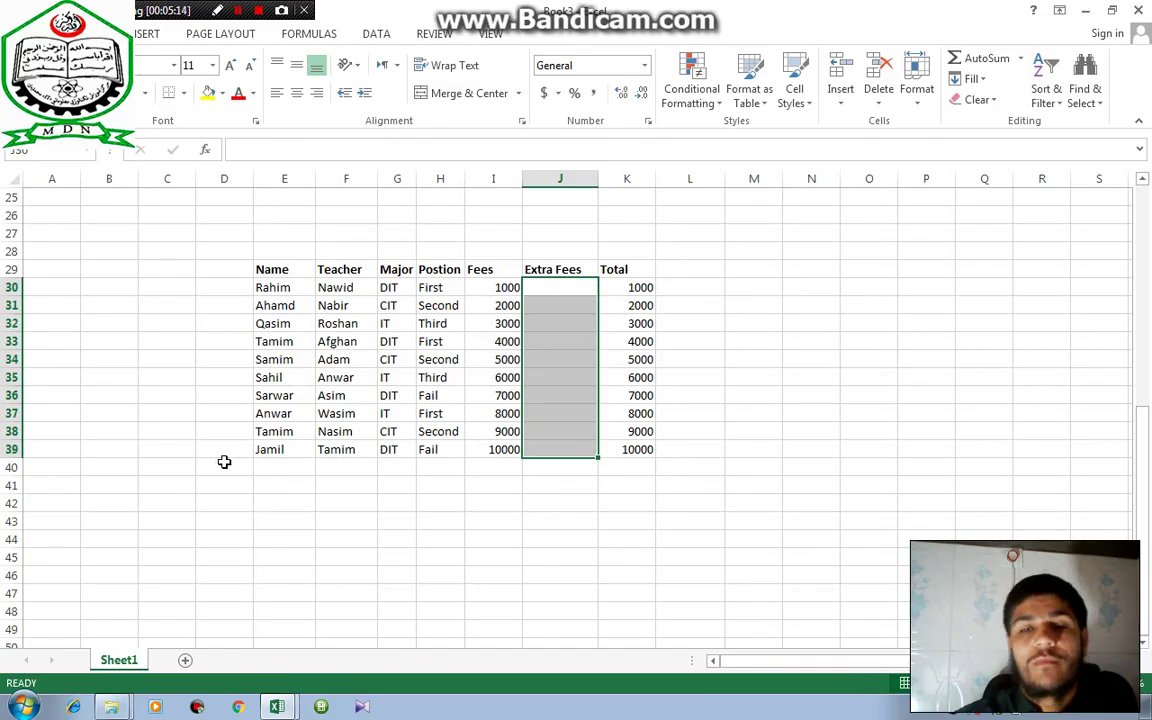
click(563, 290)
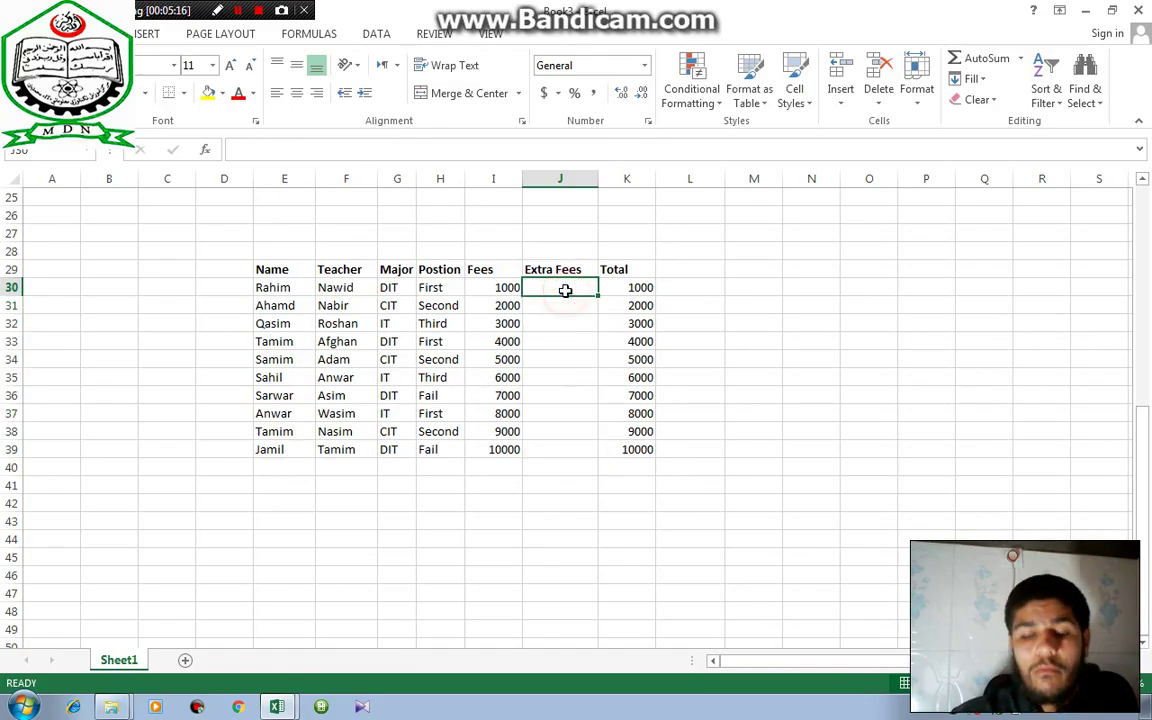
text(=if()
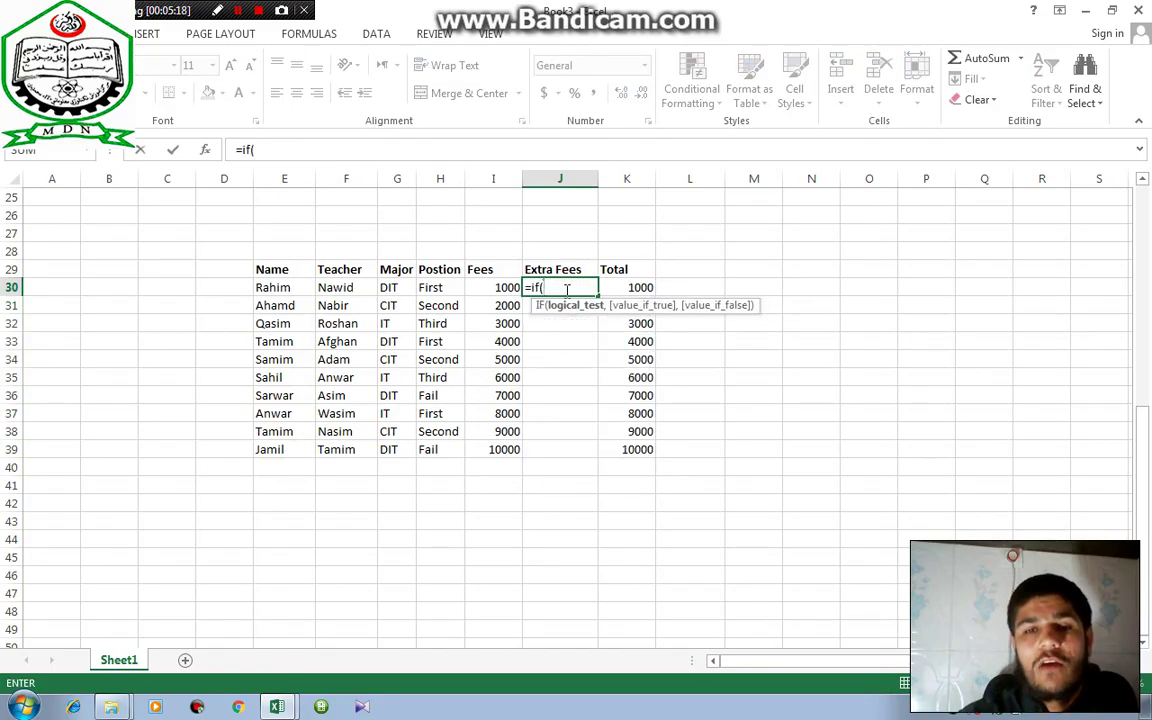
click(440, 287)
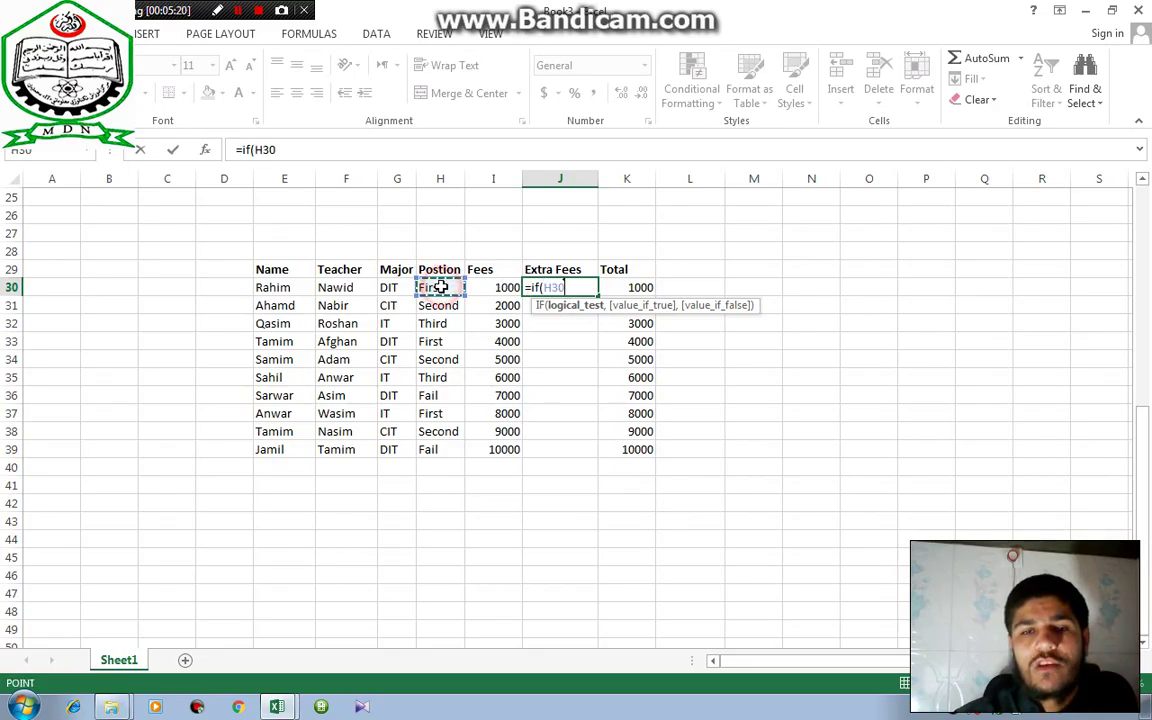
text(=")
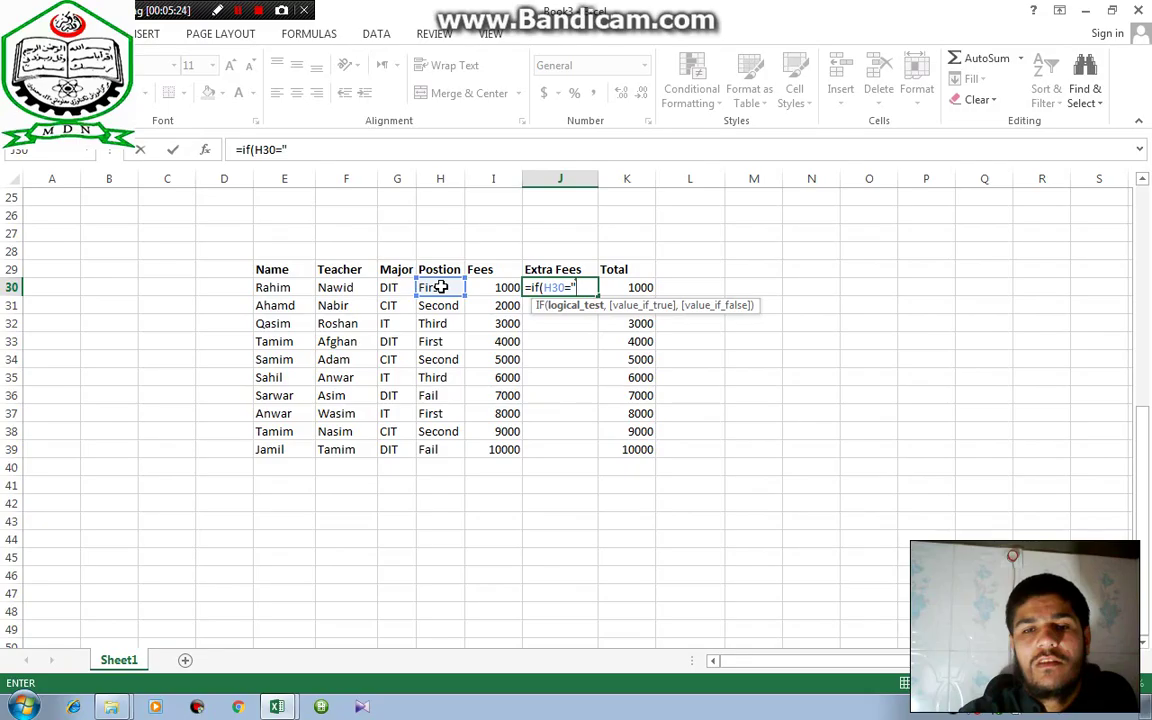
key(BackSpace)
key(BackSpace)
key(BackSpace)
key(BackSpace)
key(BackSpace)
key(BackSpace)
key(BackSpace)
key(BackSpace)
key(BackSpace)
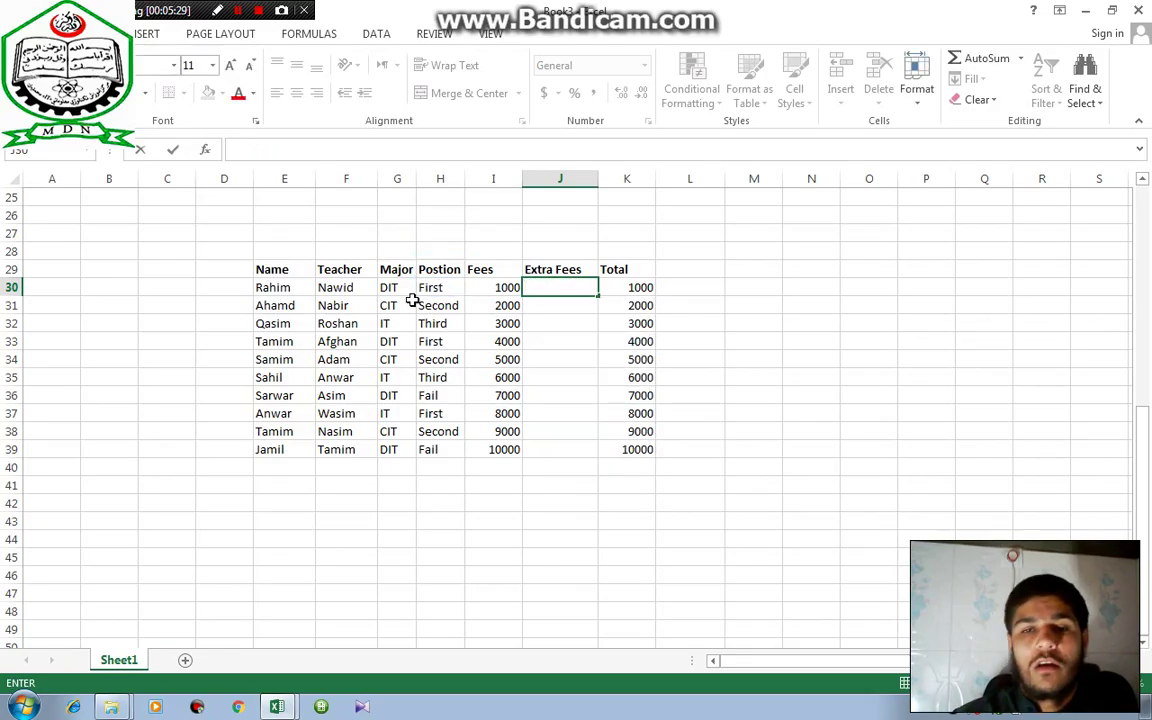
Calculate a 10% extra fee for DIT majors in J30 with the formula =IF(G30="DIT",I30*10/100,0)
text(=)
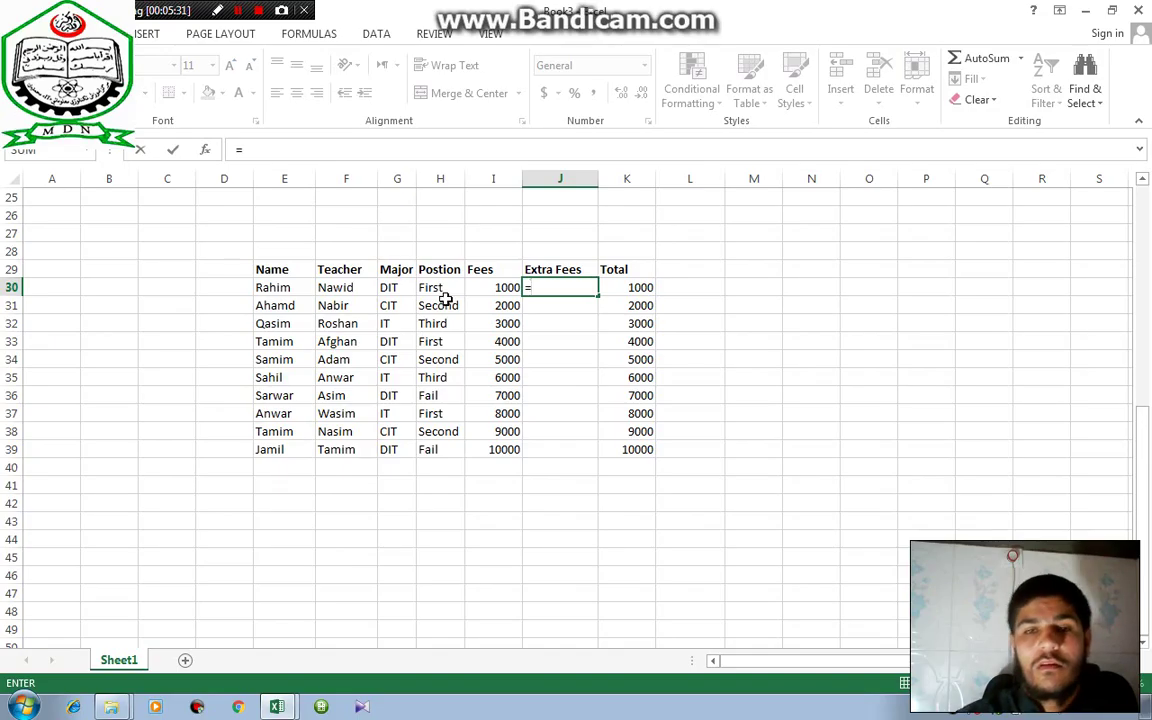
text(if()
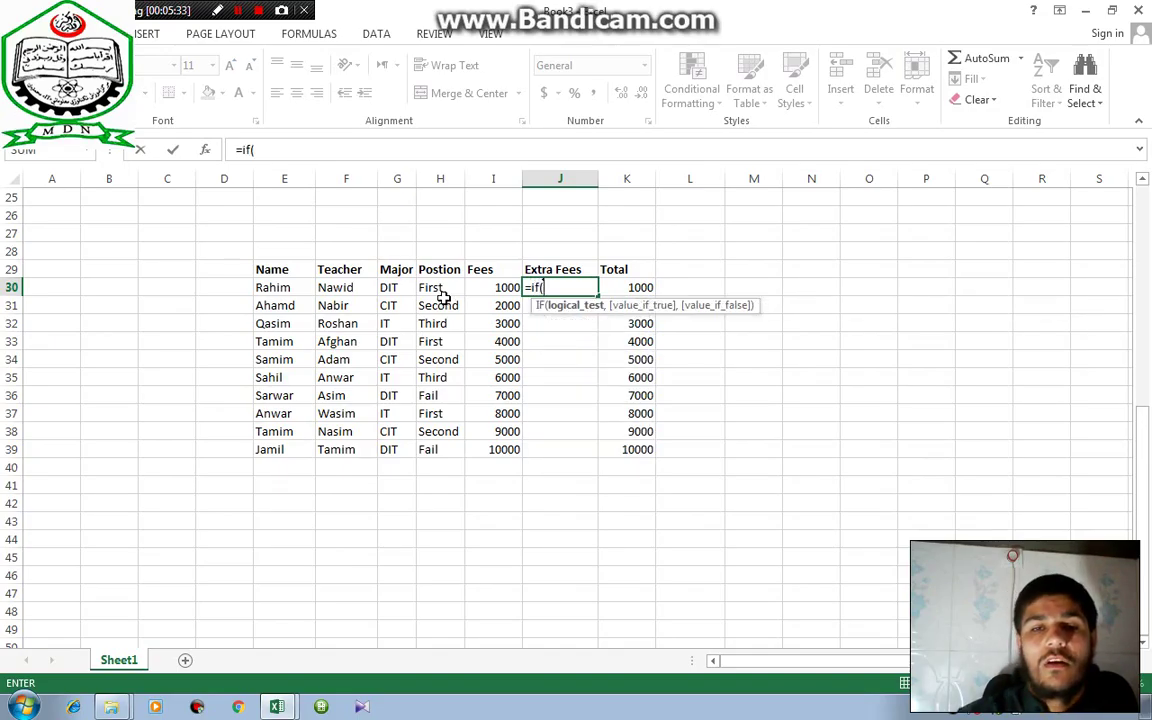
click(387, 293)
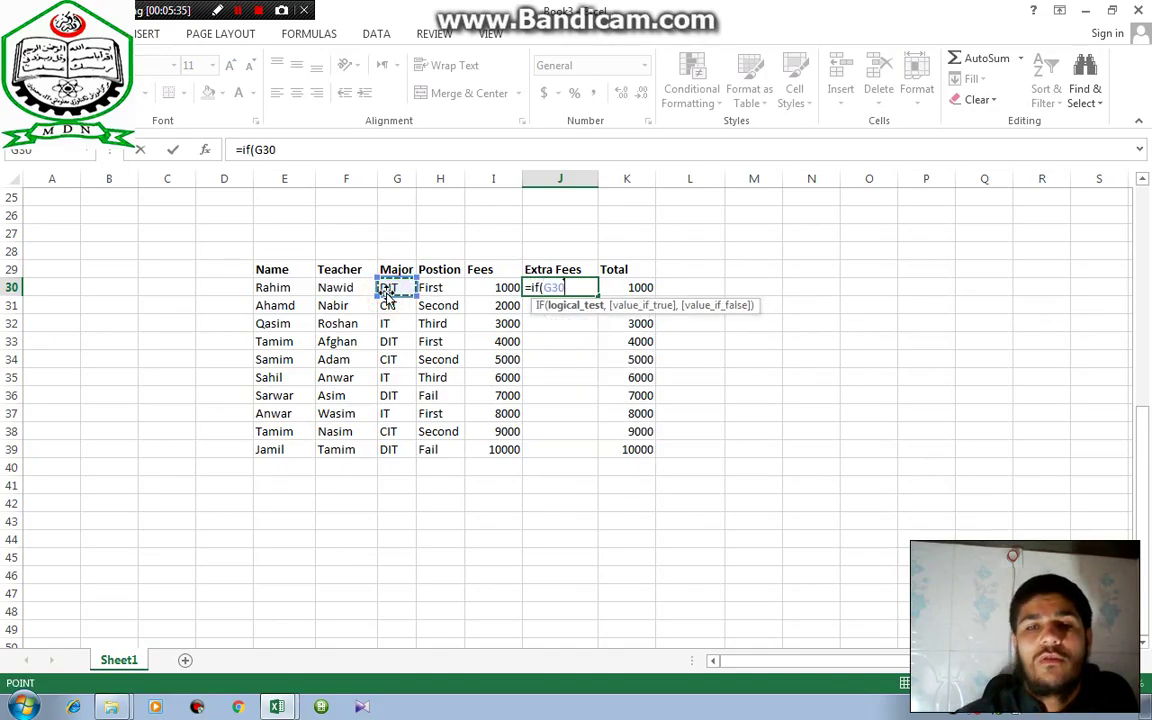
text(="D)
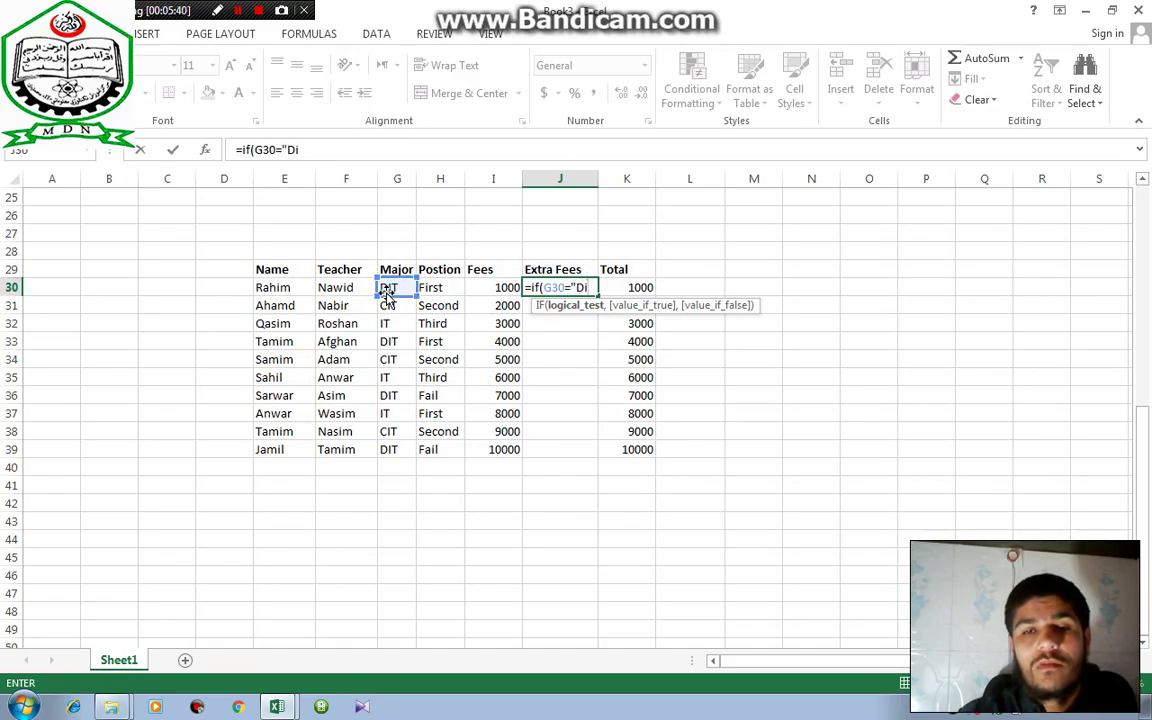
text(IT",)
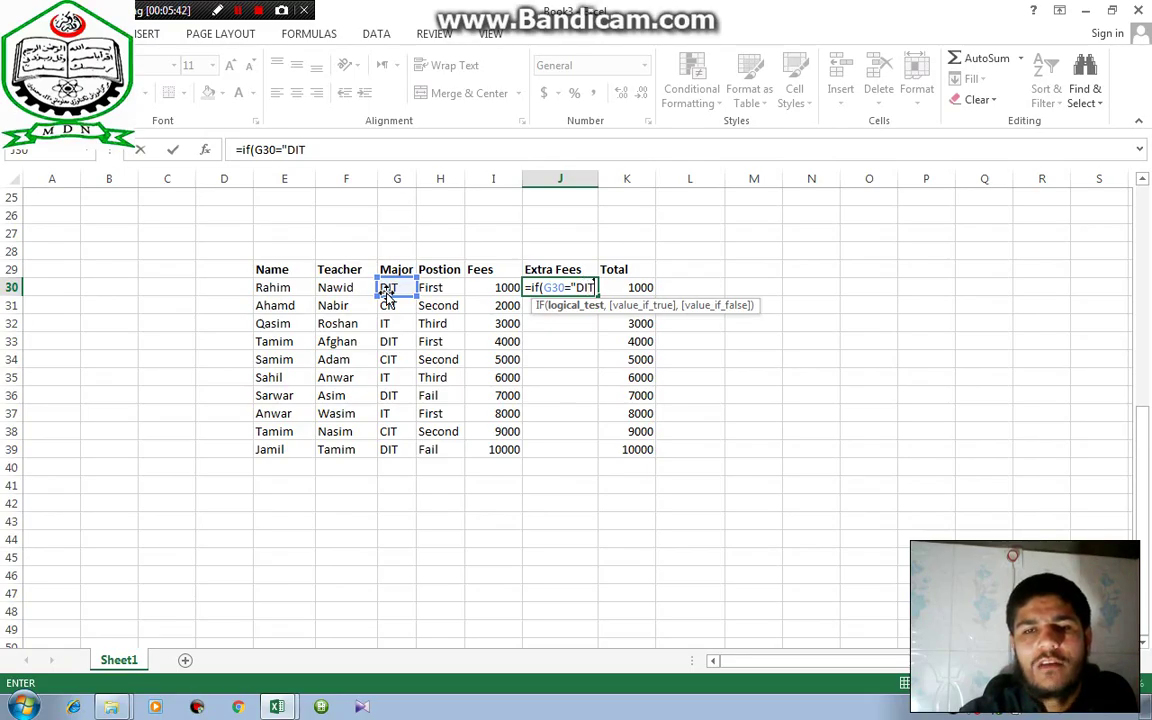
click(480, 286)
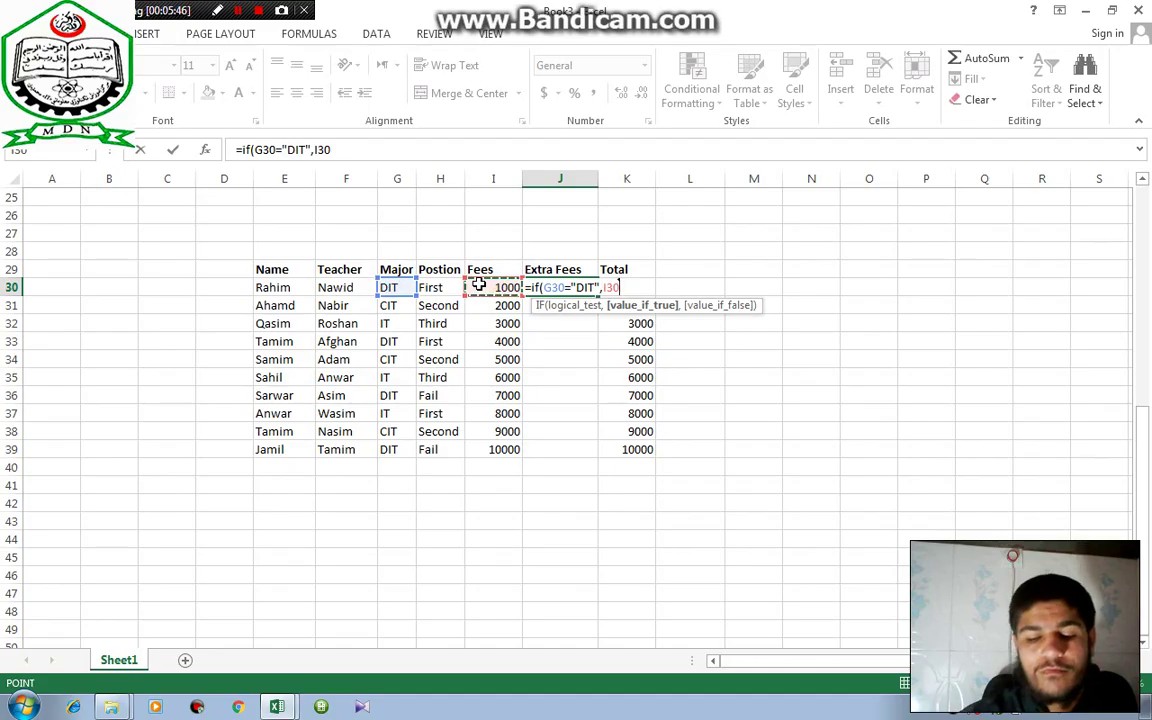
text(*10/100,0))
key(Return)
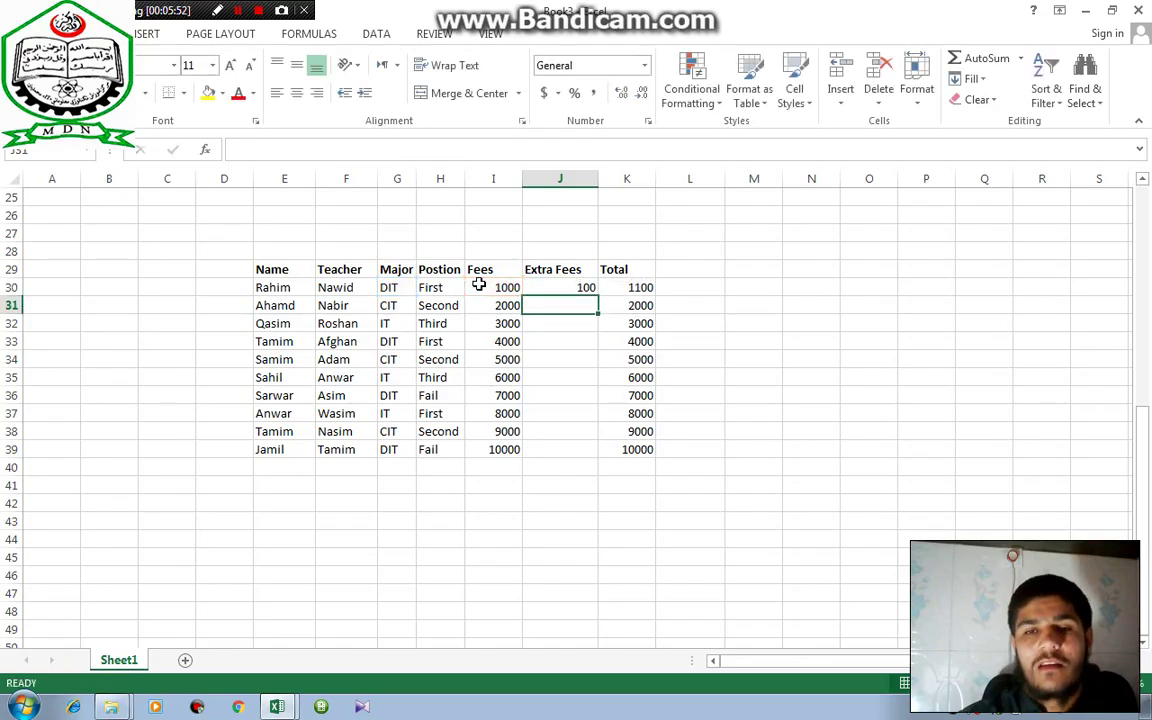
Fill the 10% DIT extra fee formula down from J30 to J39 and clear the results from J30:J39
click(578, 289)
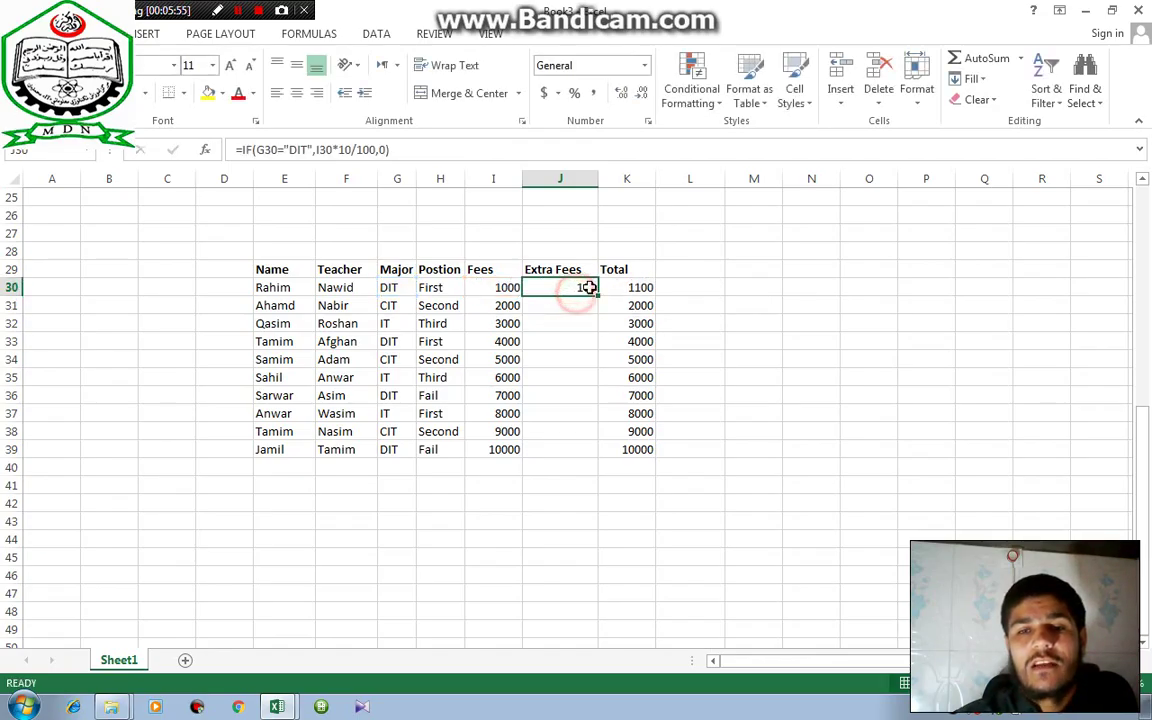
double_click(598, 297)
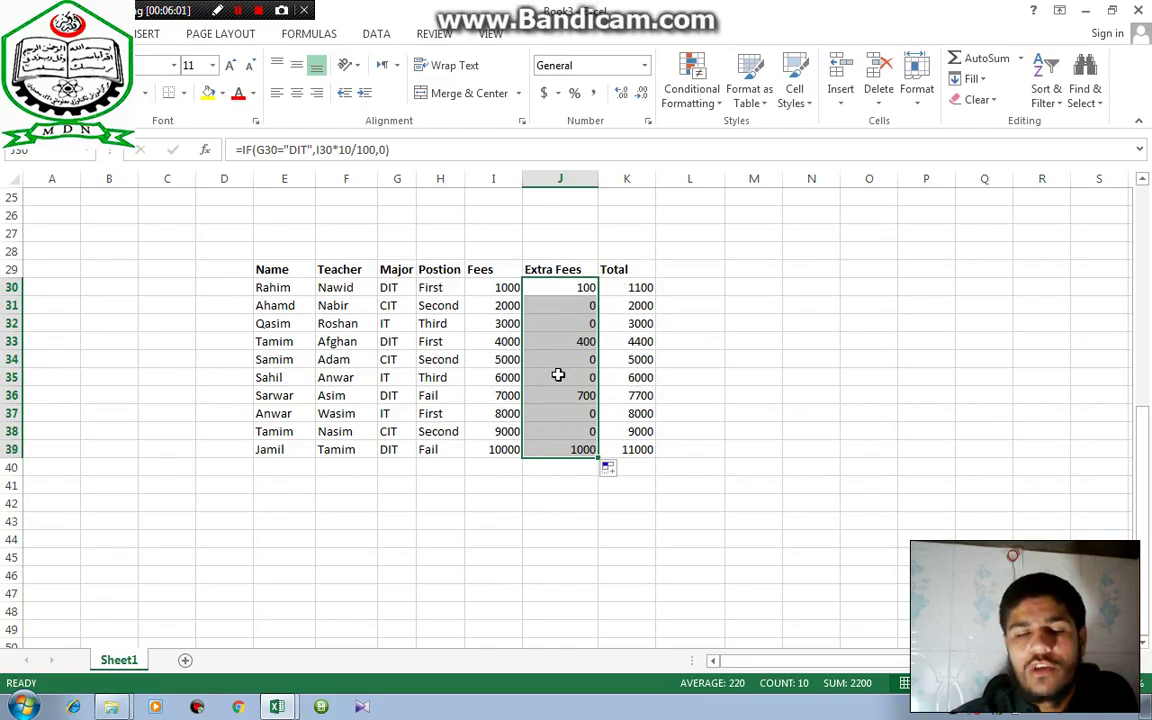
key(Delete)
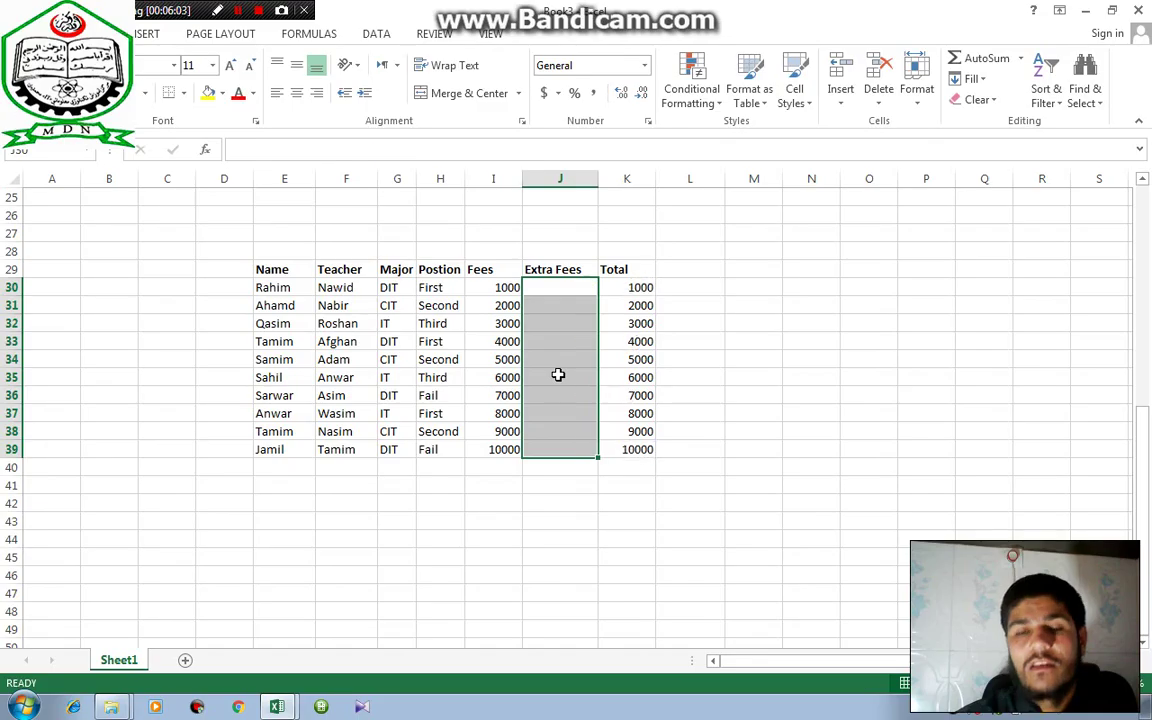
Calculate a 10% extra fee for IT majors in J30 with the formula =IF(G30="IT",I30*10/100,0)
click(573, 291)
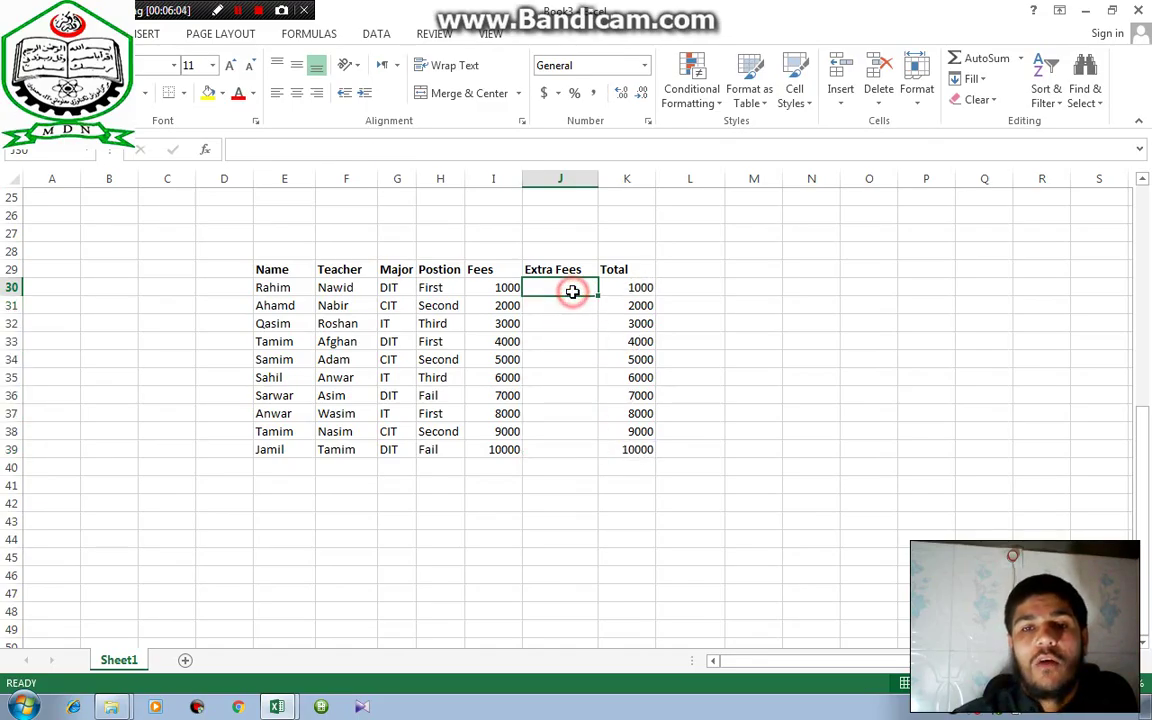
text(=if()
key(BackSpace)
key(BackSpace)
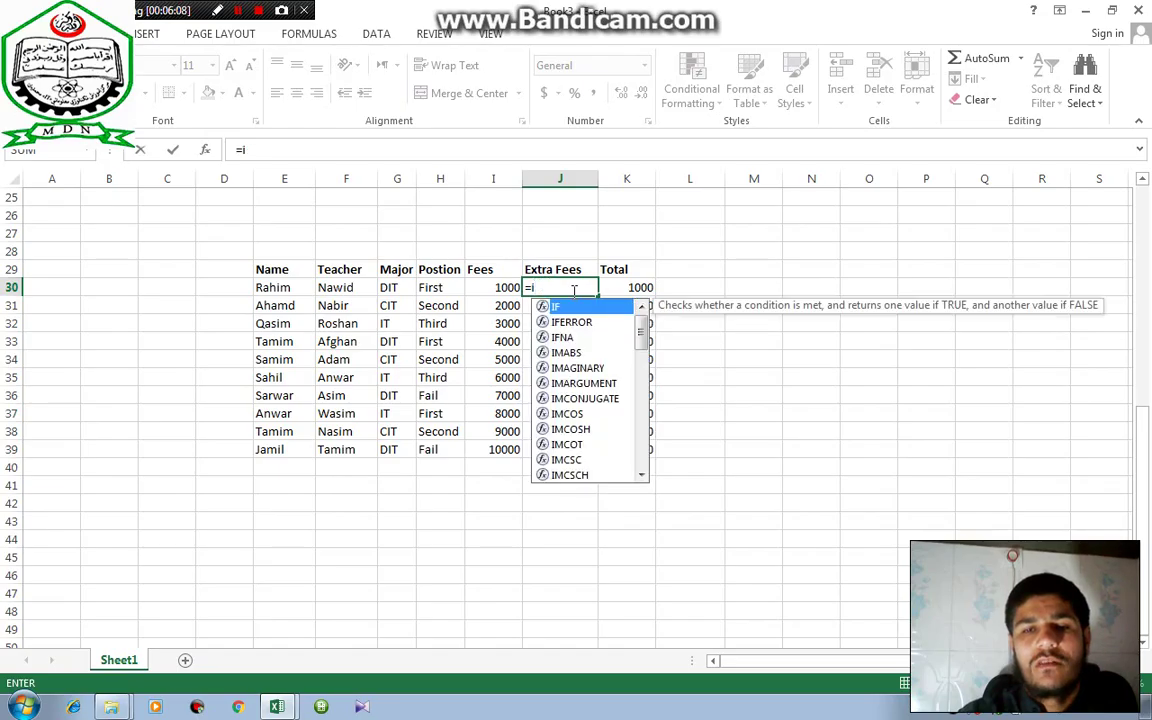
text(f()
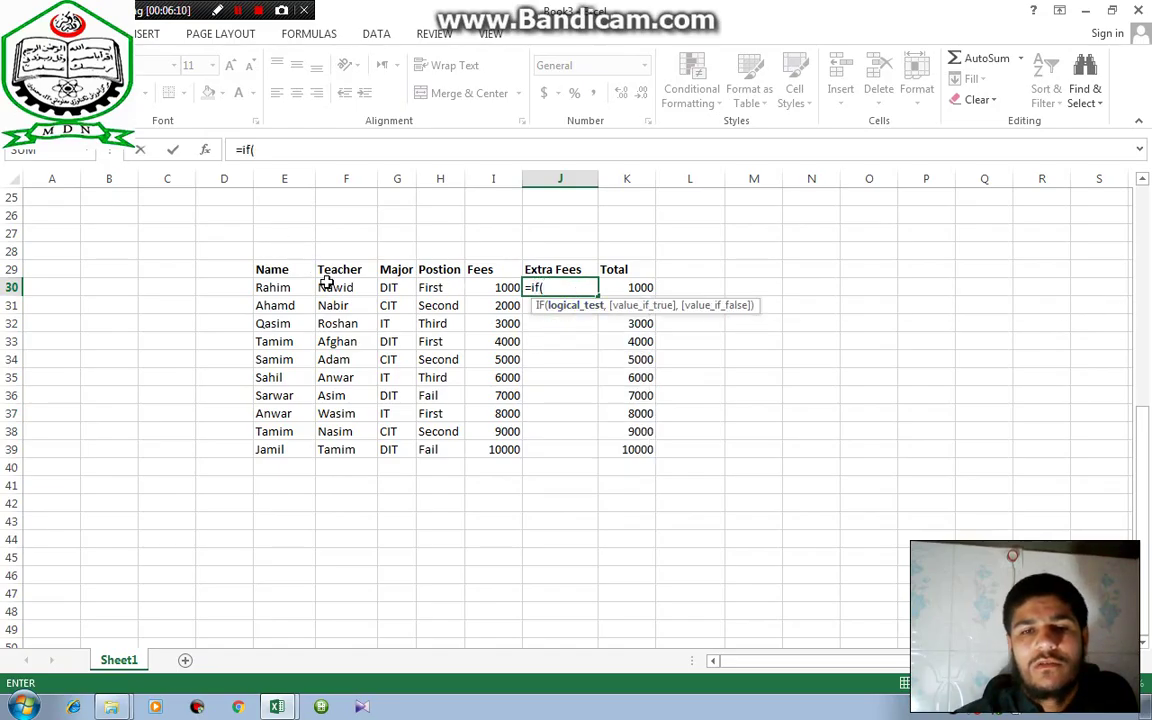
click(391, 287)
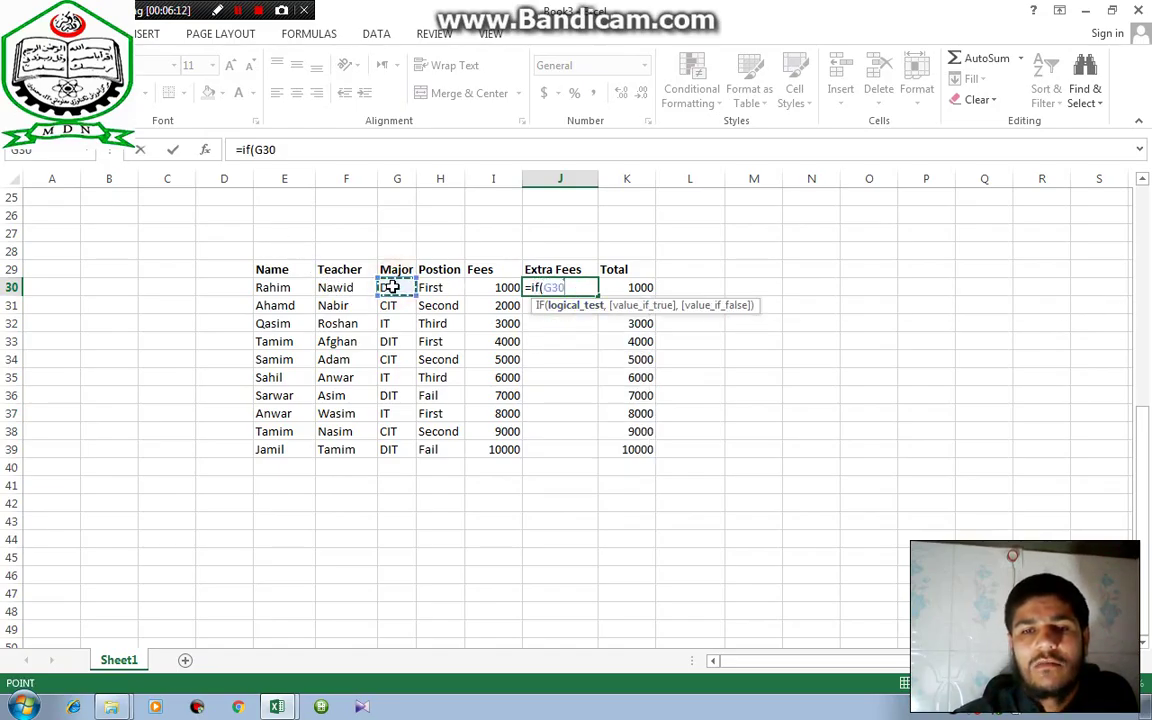
text(=)
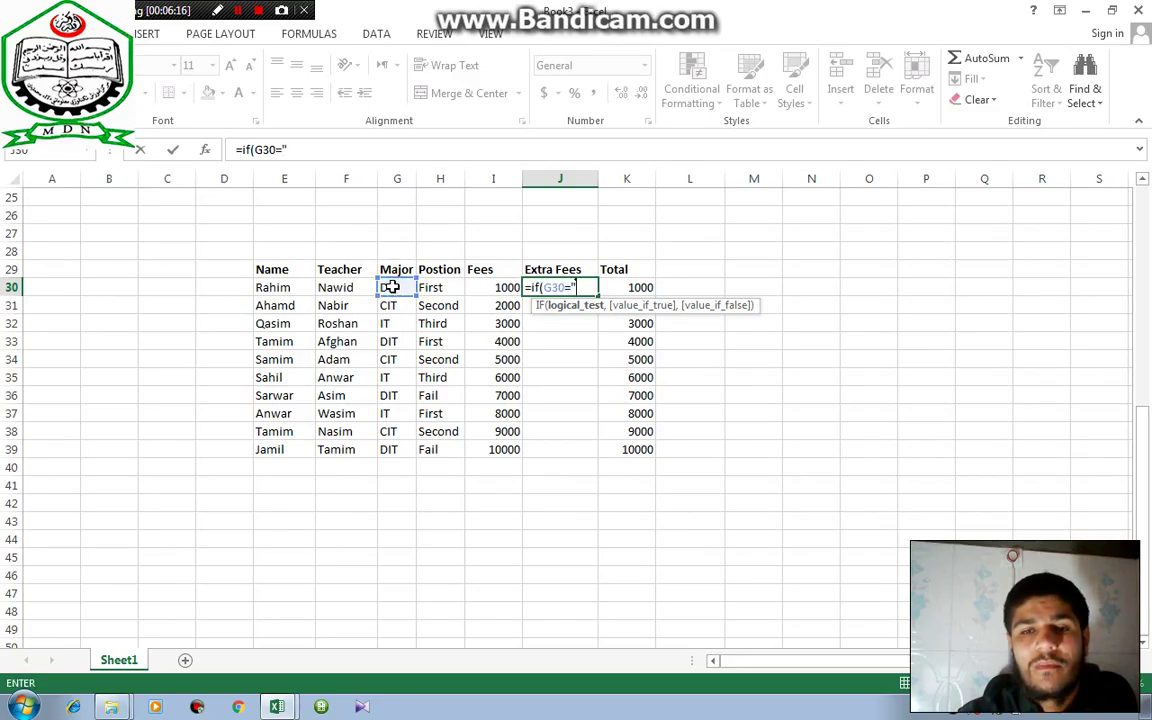
text("IT)
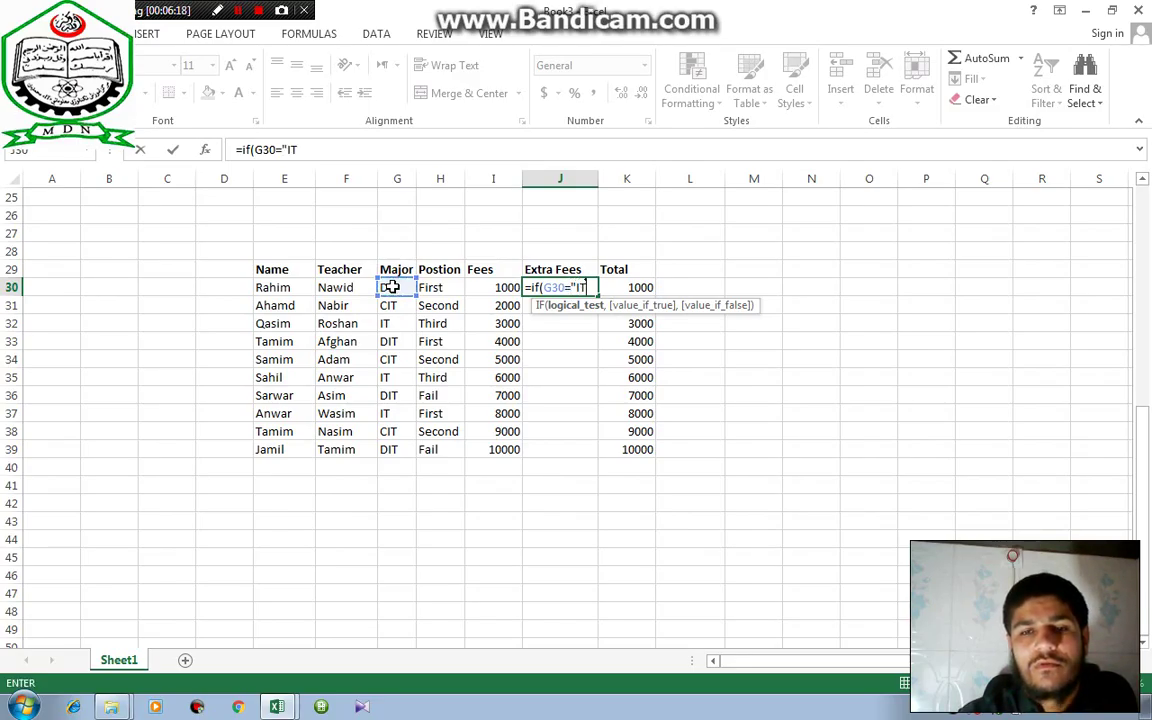
text(",)
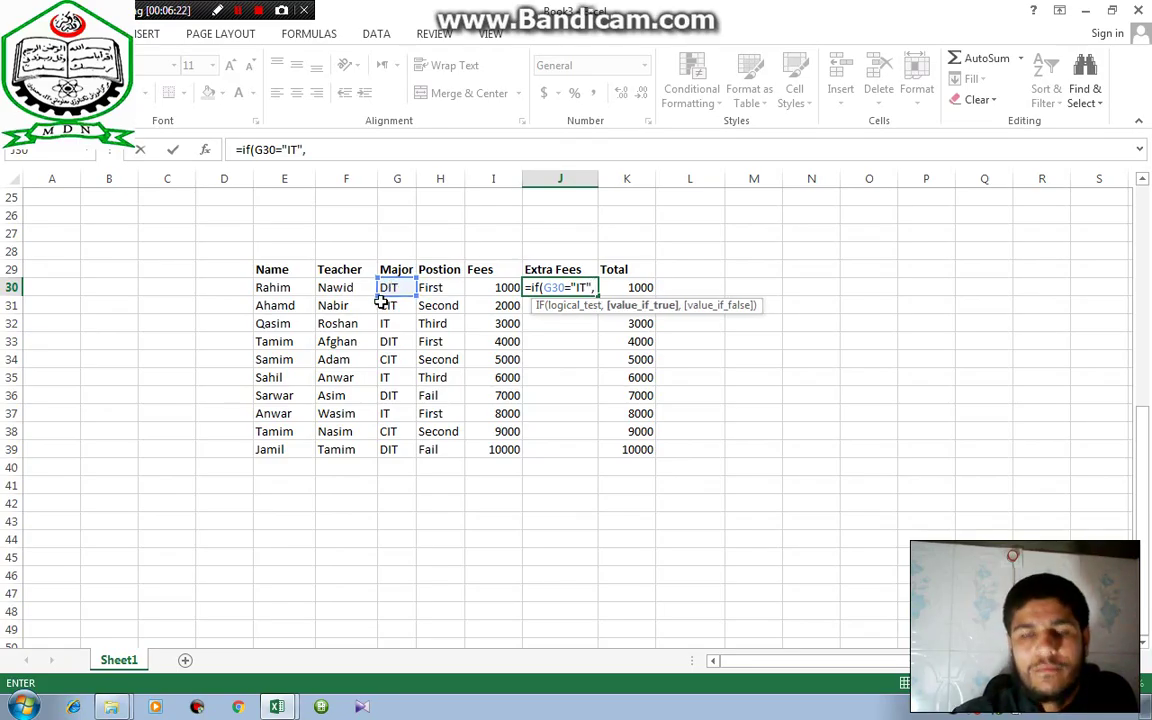
click(502, 287)
text(*)
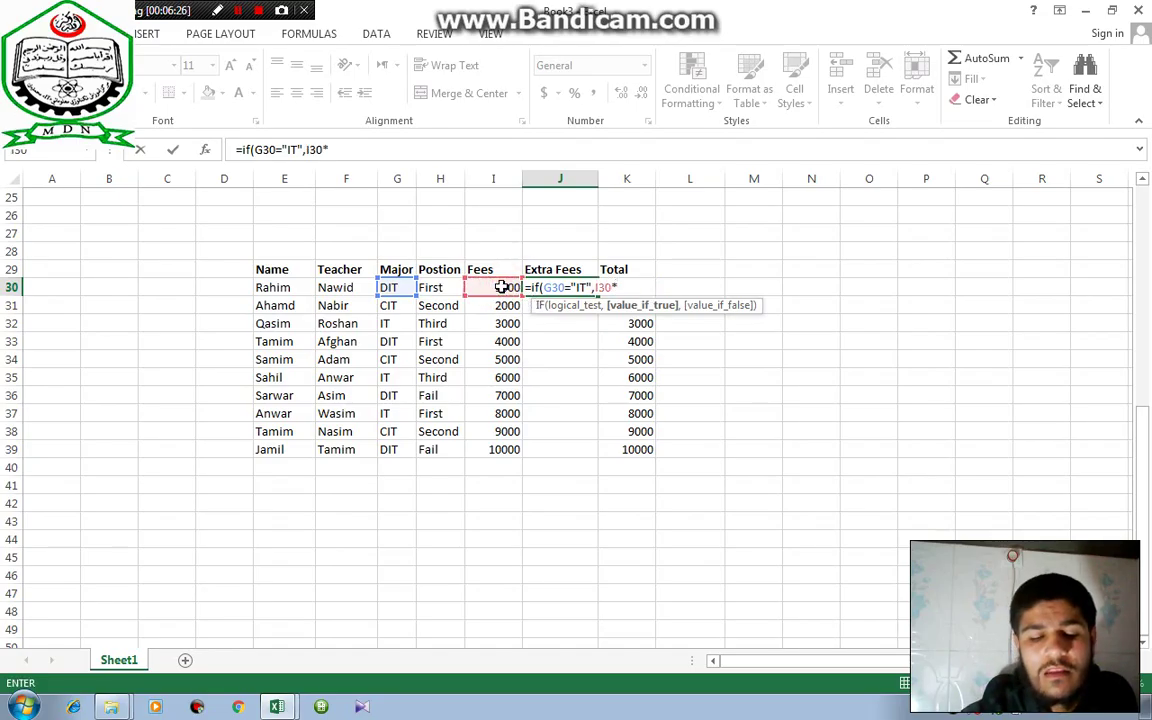
text(10/100)
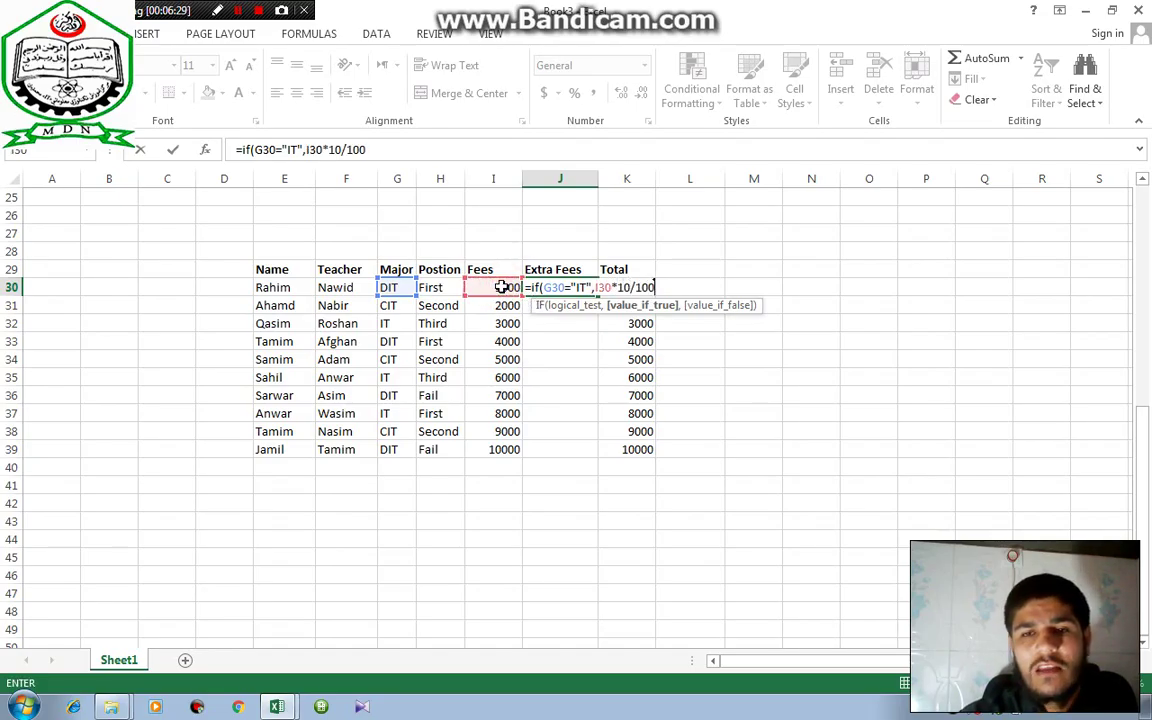
text(,0))
key(Return)
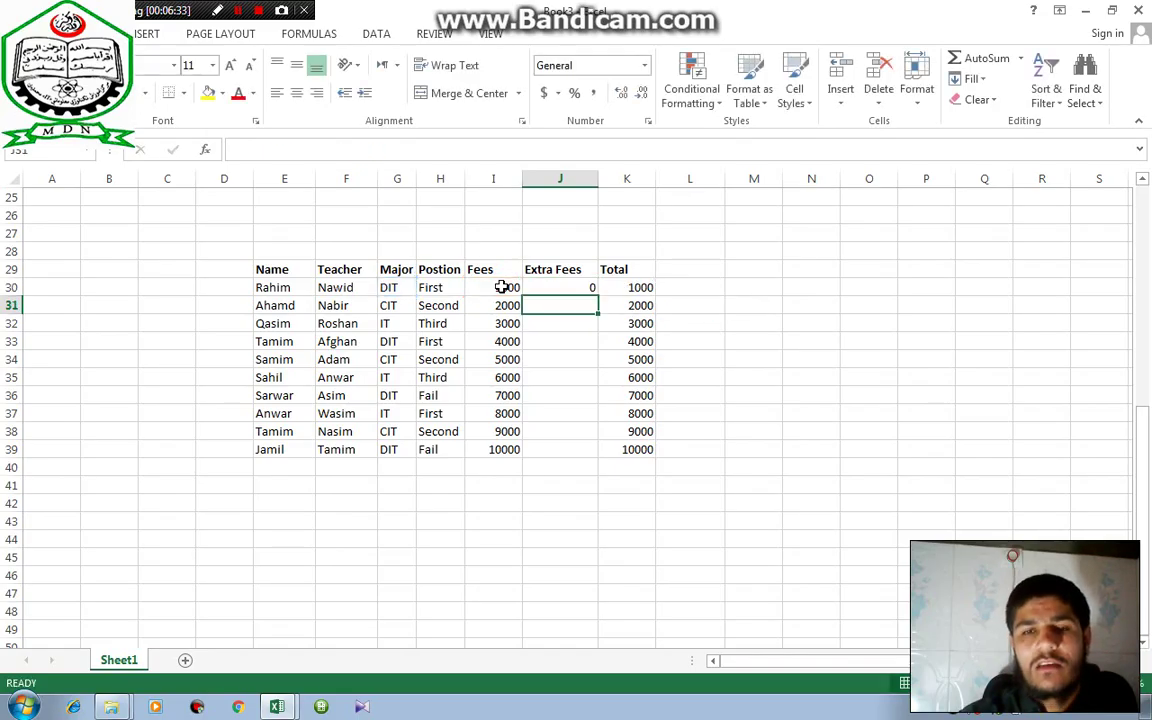
Fill the 10% IT extra fee formula down from J30 to J39 and clear the results from J30:J39
click(537, 287)
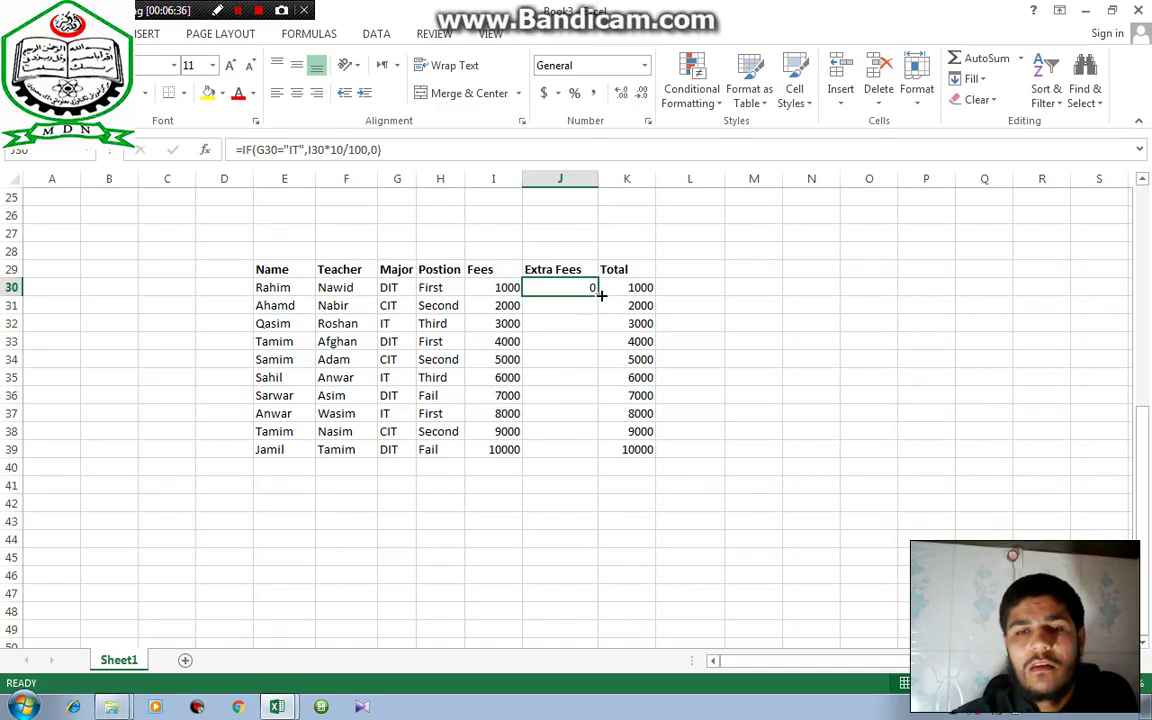
double_click(597, 291)
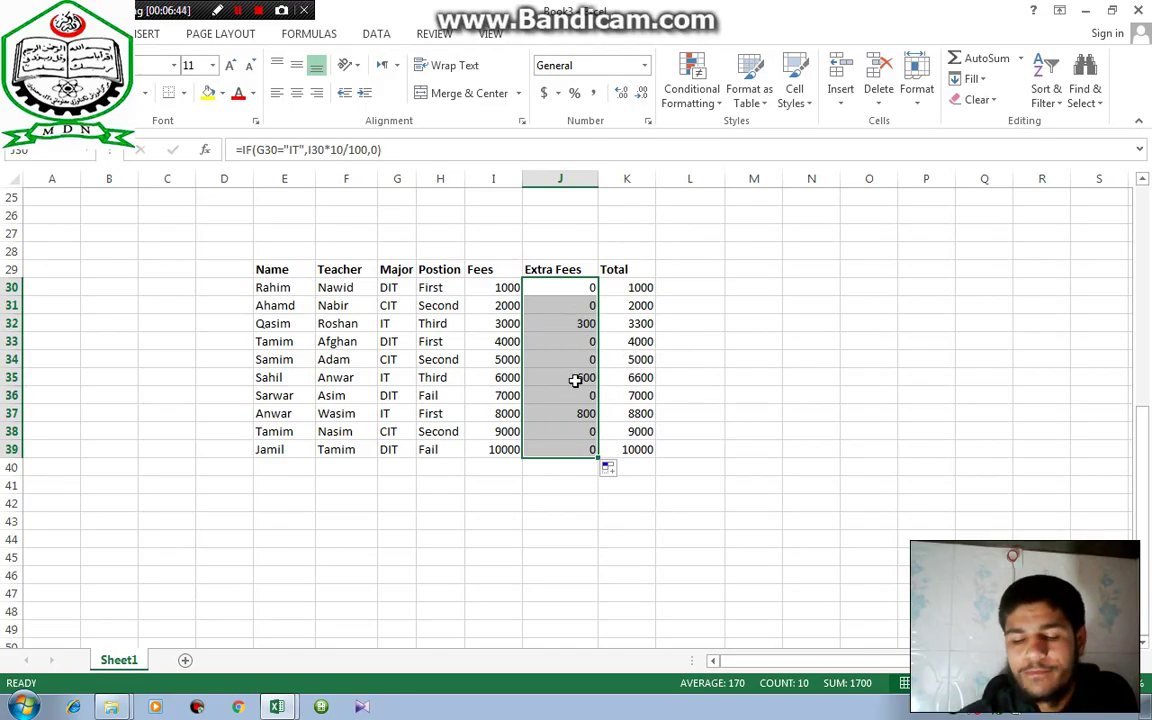
key(Delete)
Calculate a 12% extra fee for IT majors in J30 with the formula =IF(G30="IT",I30*12/100,0)
click(533, 292)
text(=if()
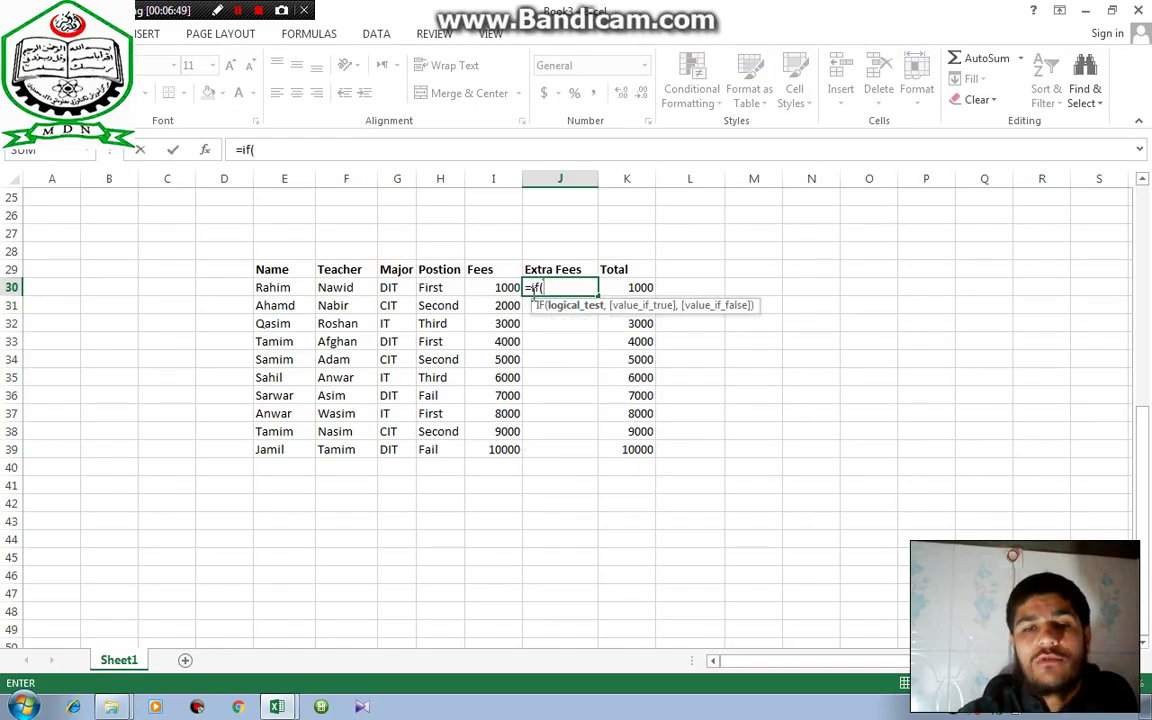
click(398, 288)
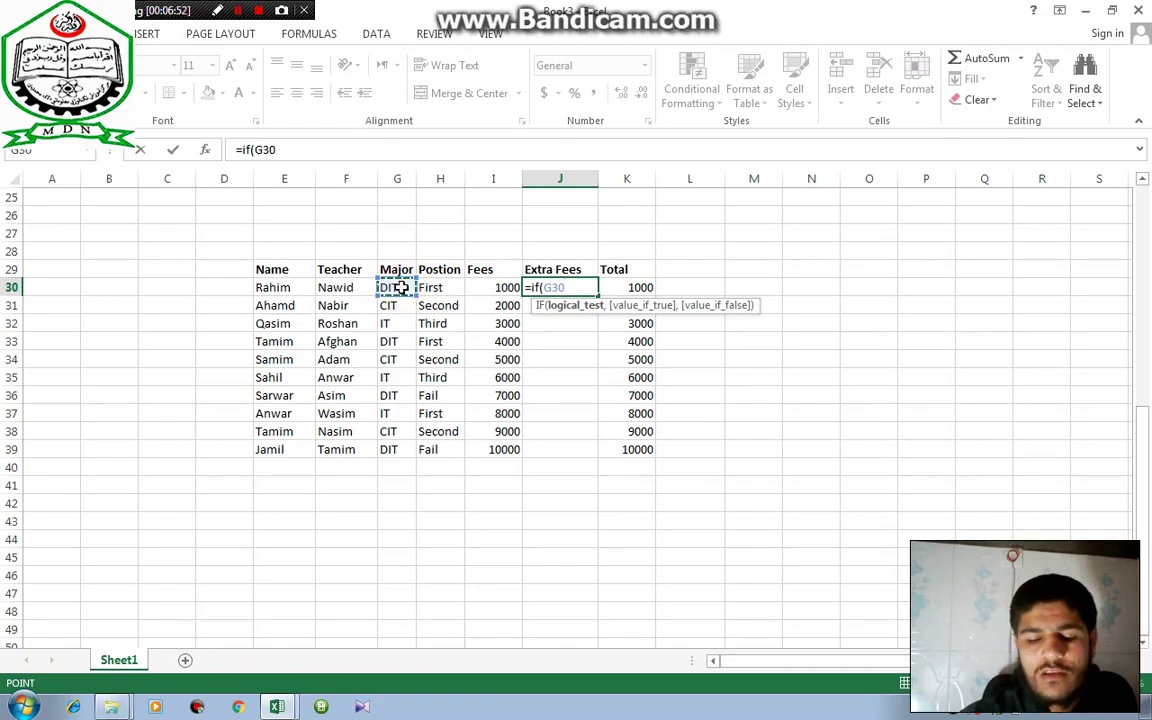
text(="IT",)
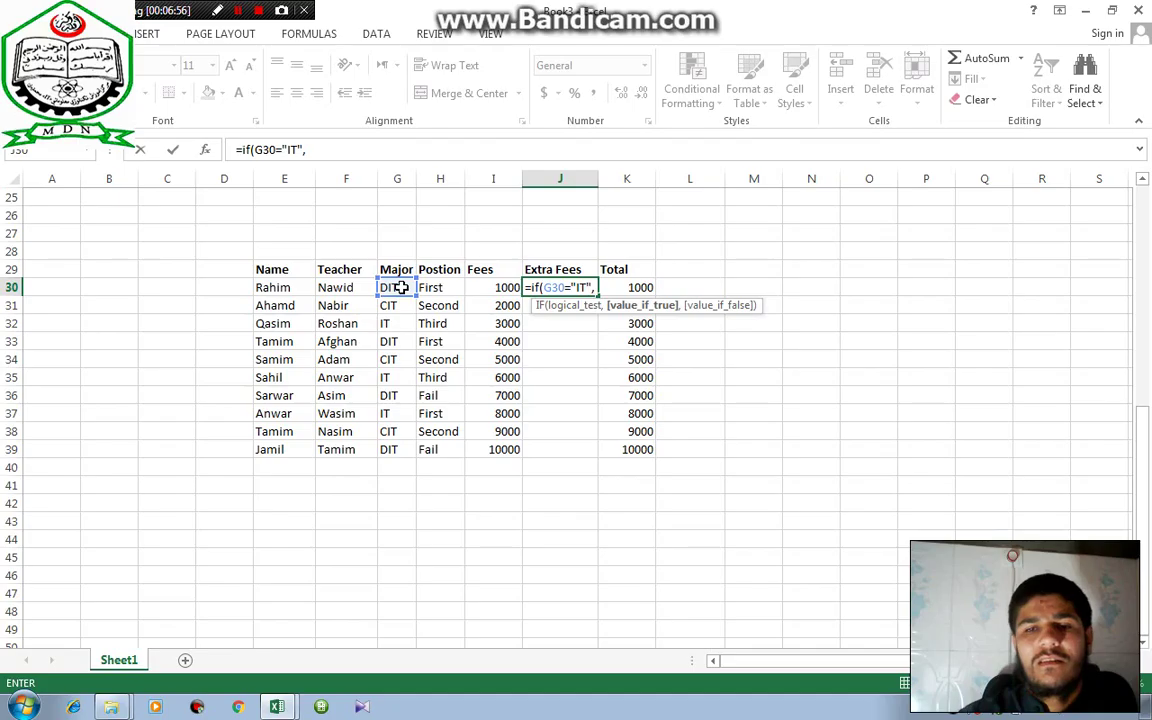
click(481, 291)
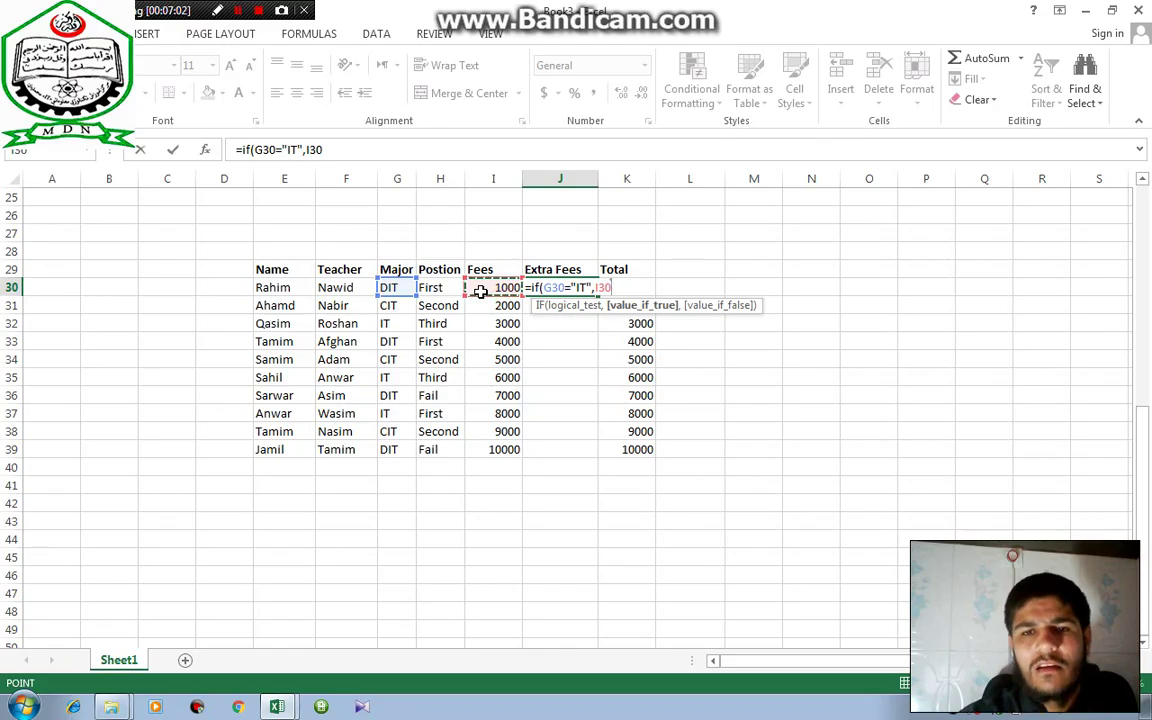
text(*1)
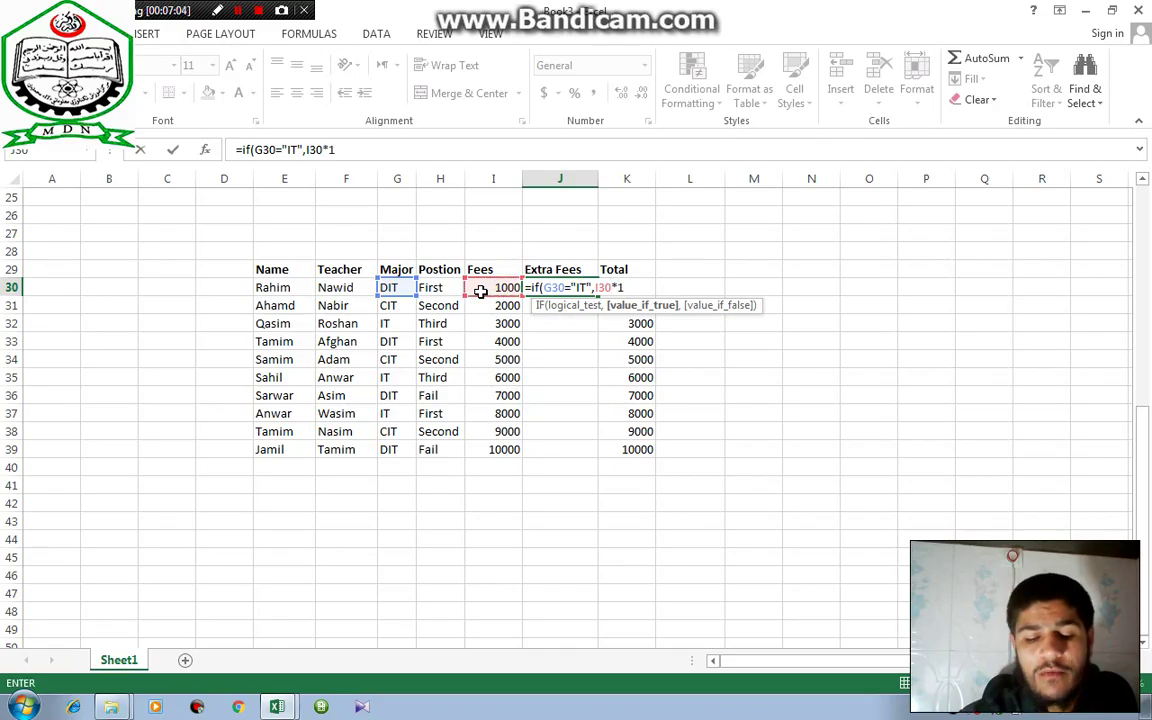
text(2/100)
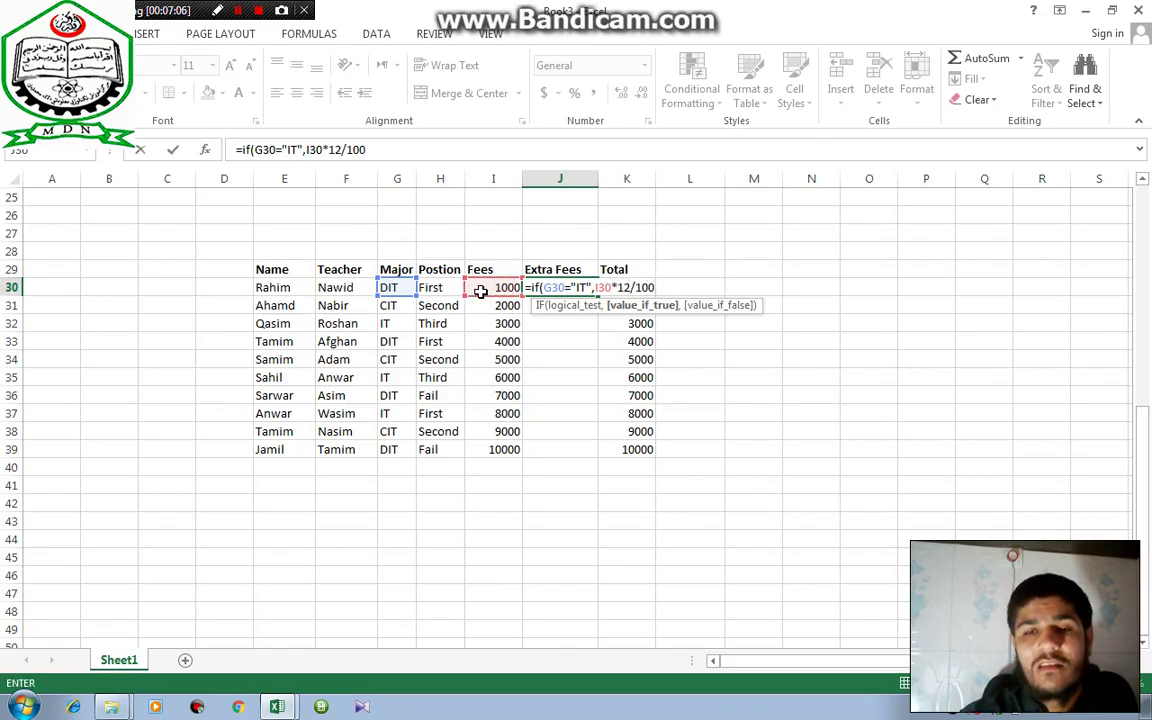
text(,)
text())
key(BackSpace)
text(0))
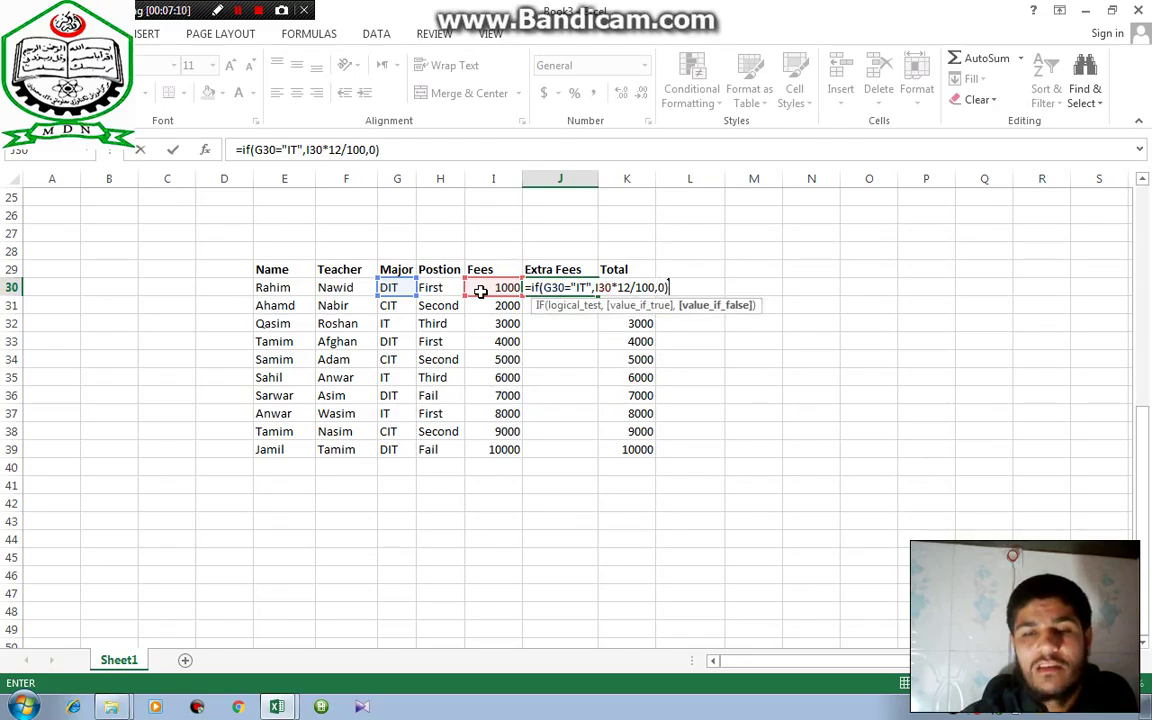
key(Return)
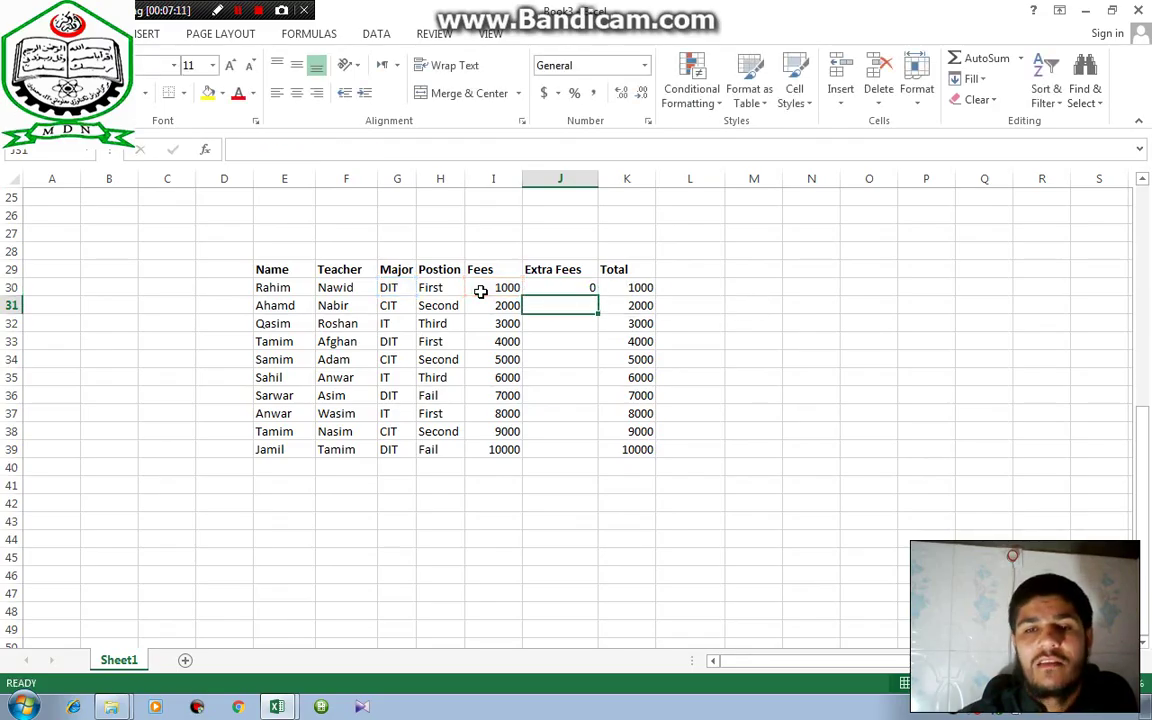
Fill the 12% IT extra fee formula down from J30 to J39 and clear the results from J30:J39
click(540, 287)
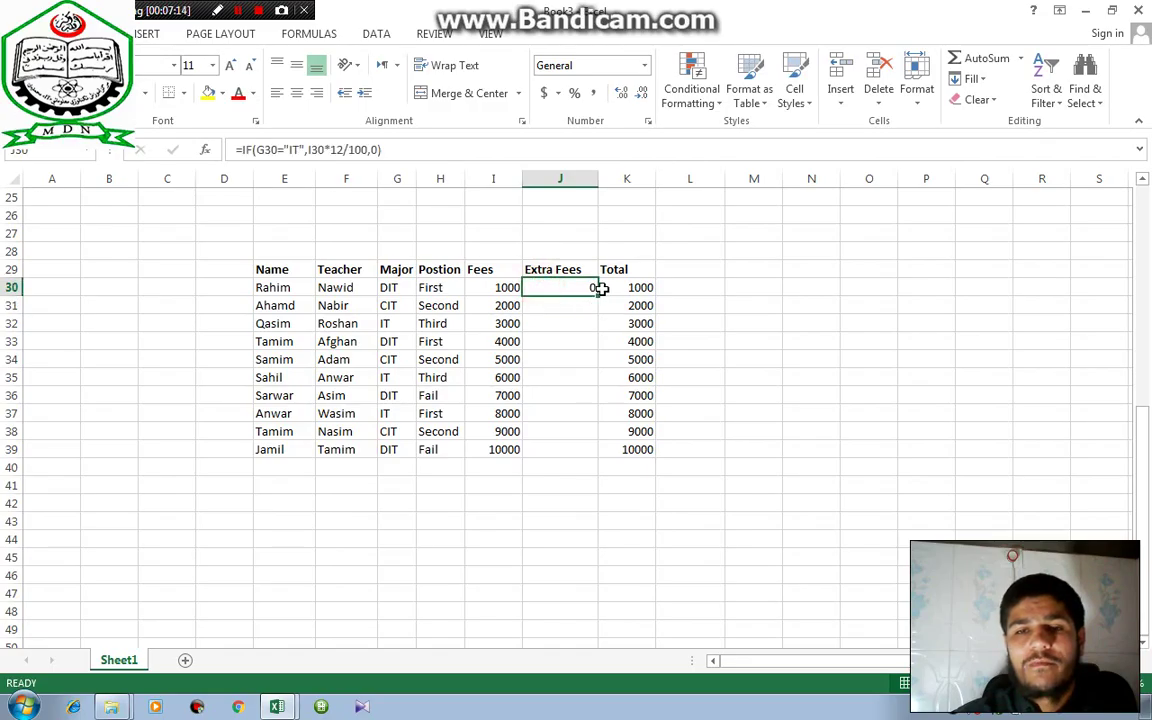
double_click(597, 295)
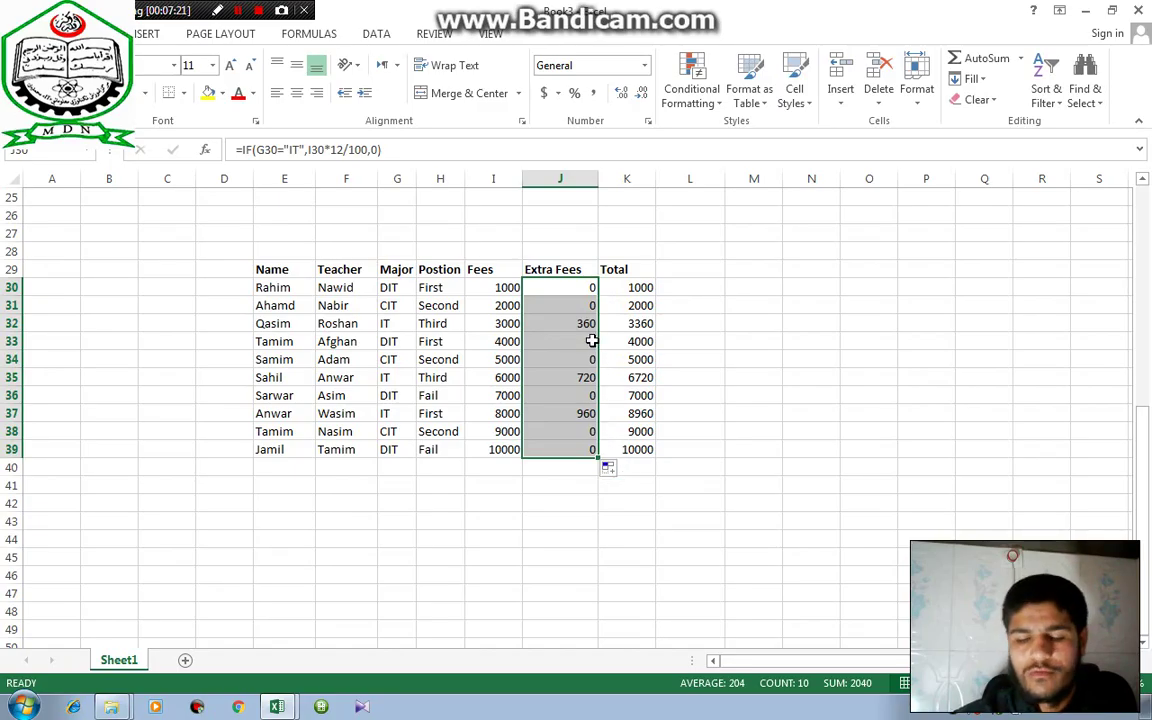
key(Delete)
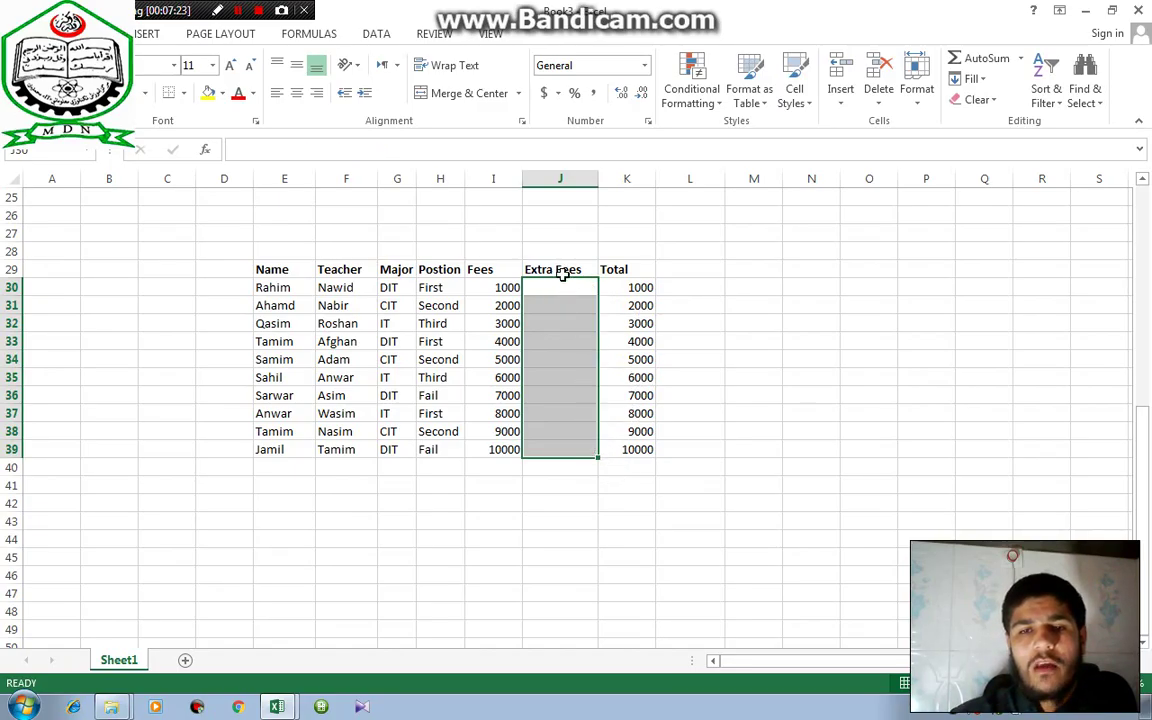
Calculate a 10% extra fee for CIT majors in J30 with the formula =IF(G30="CIT",I30*10/100,0)
click(562, 286)
text(=)
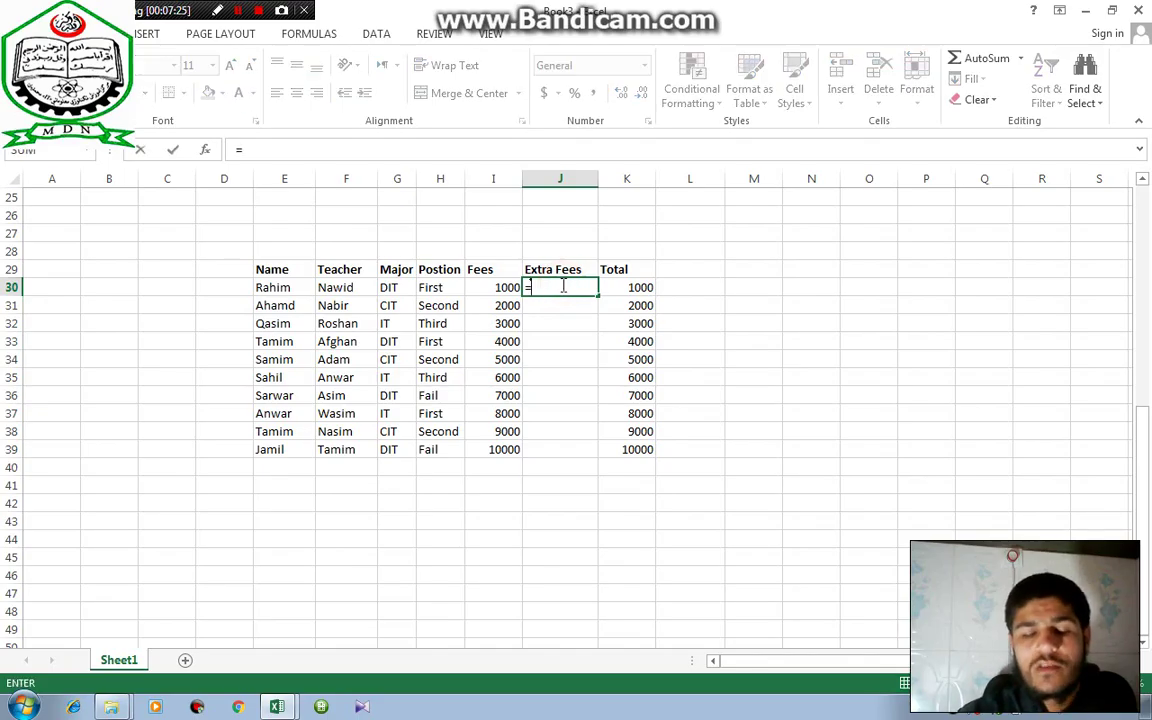
text(i)
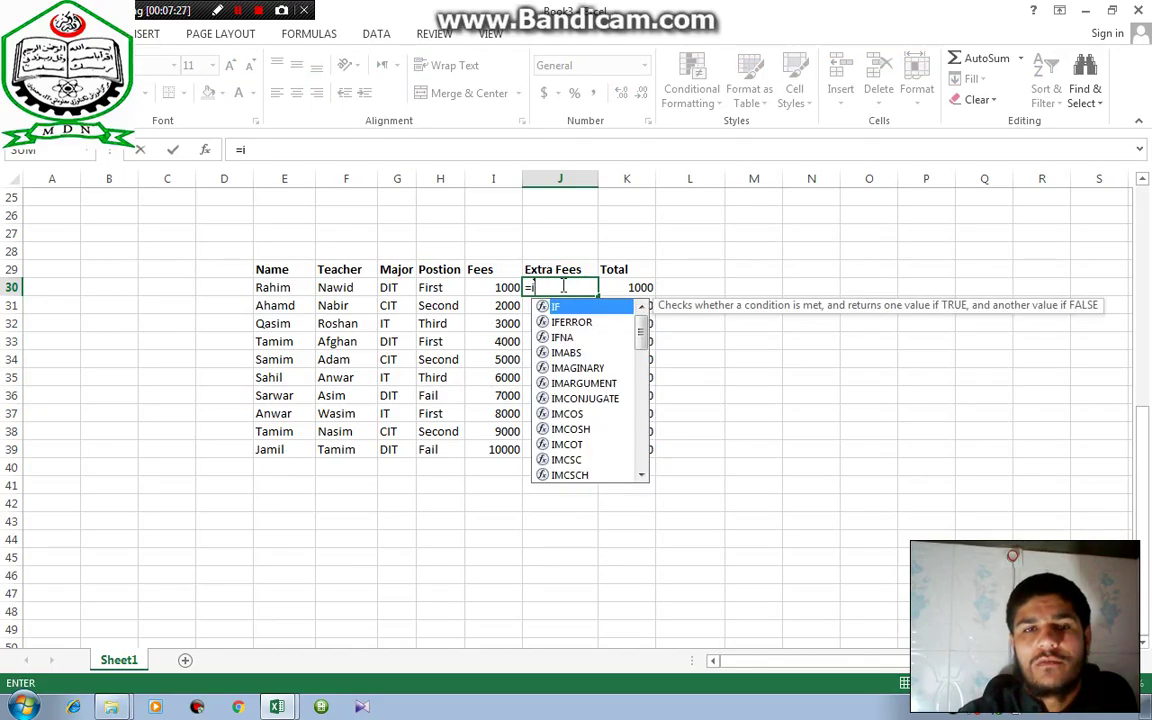
text(f()
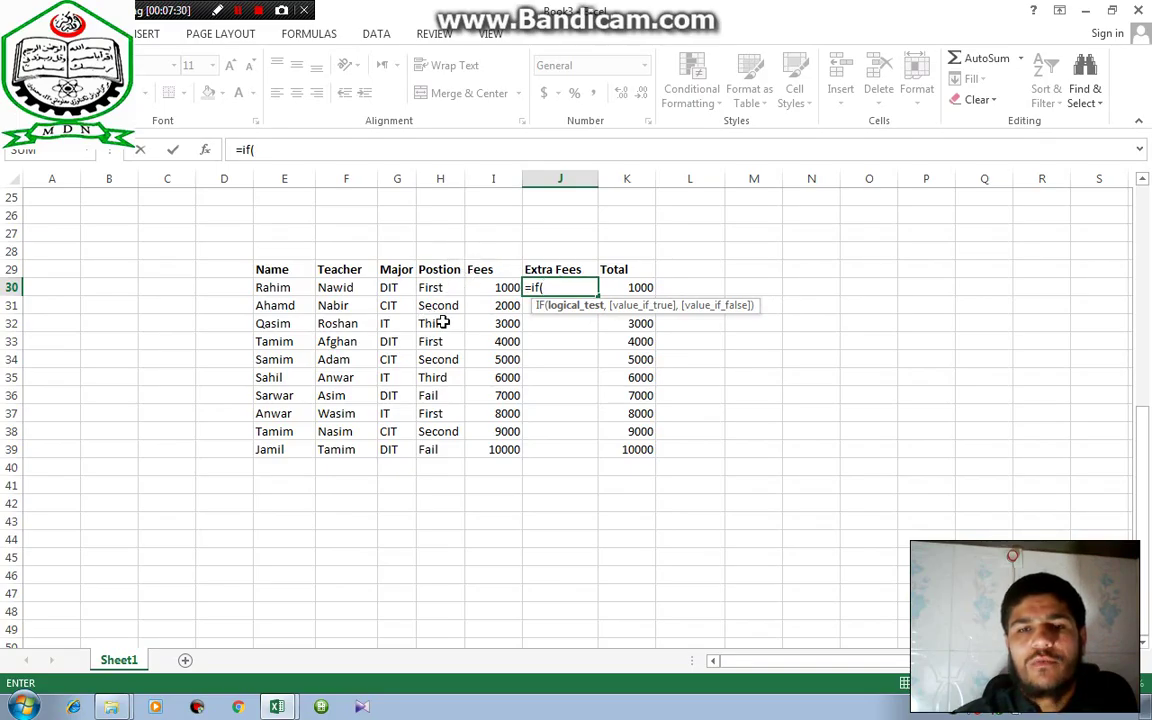
click(397, 288)
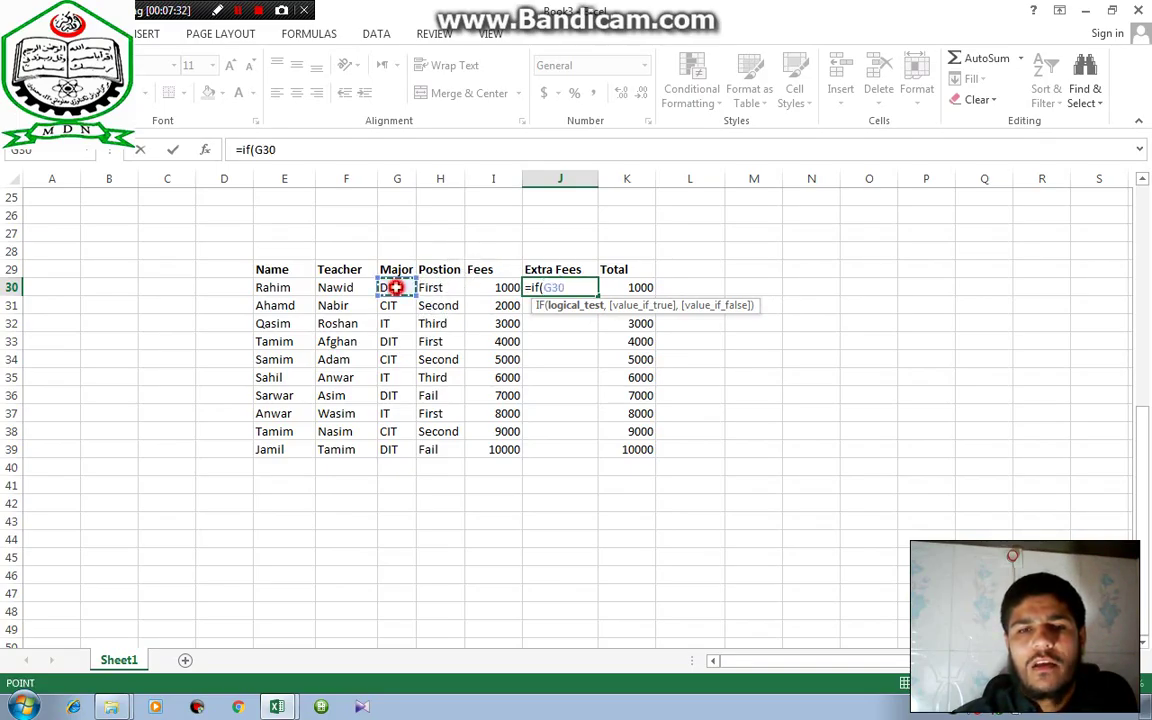
text(="CIT",)
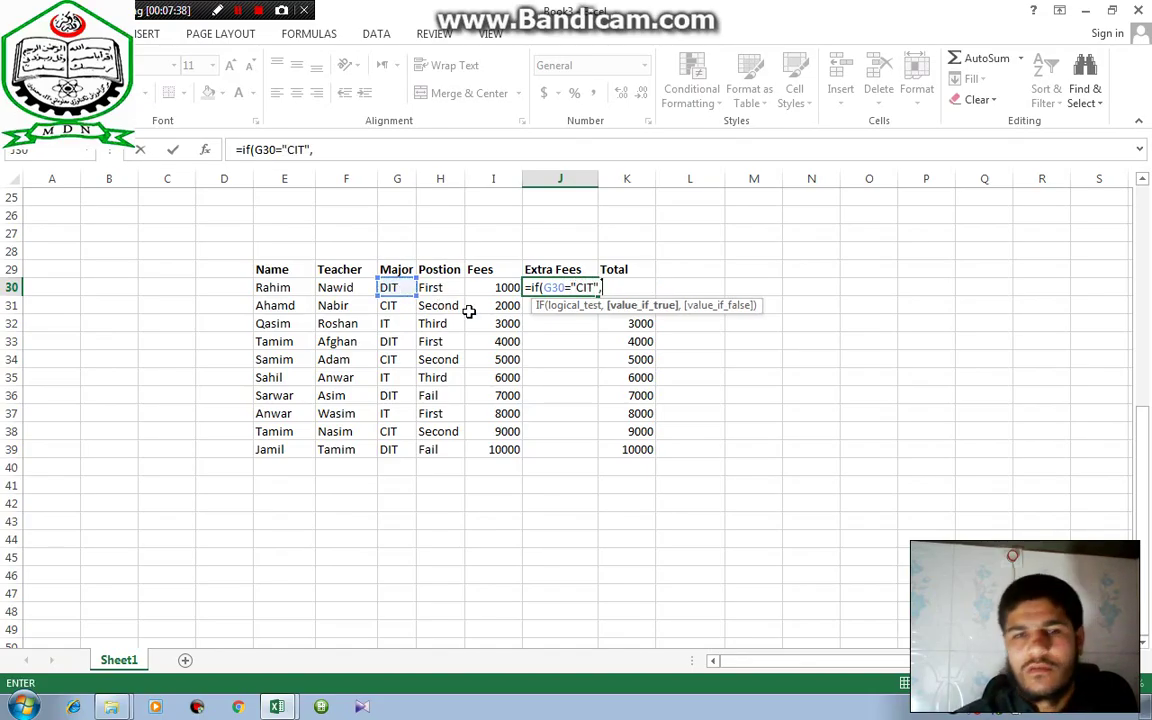
click(492, 287)
text(*)
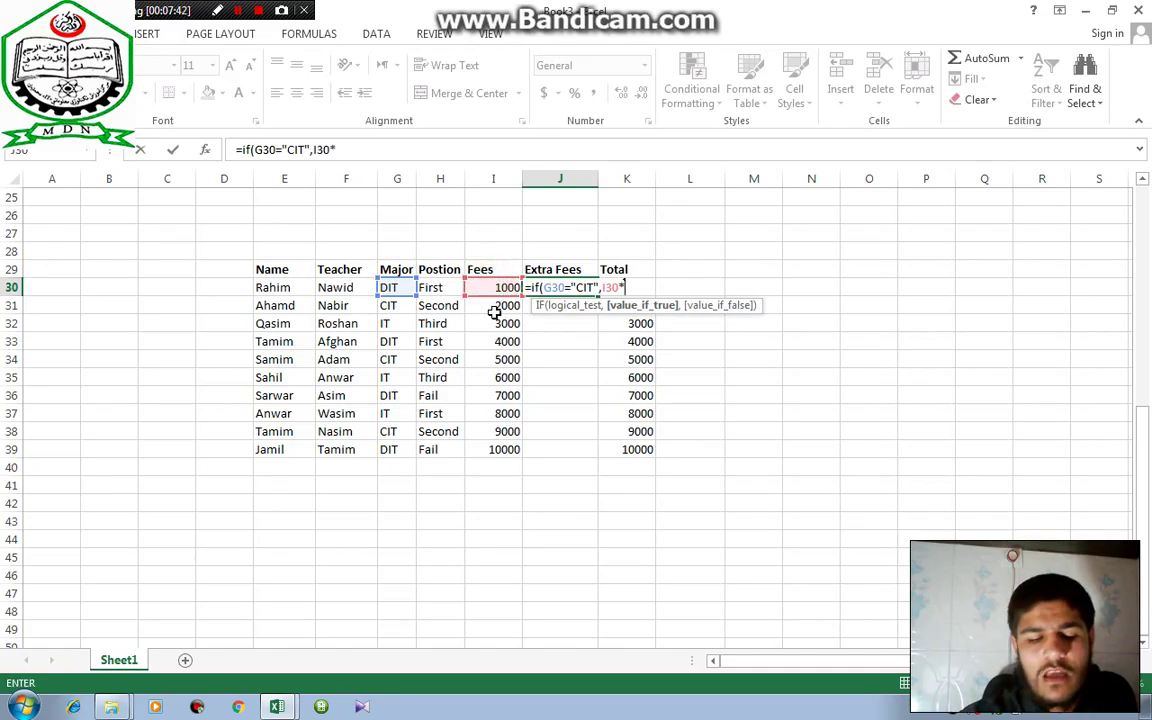
text(10/100)
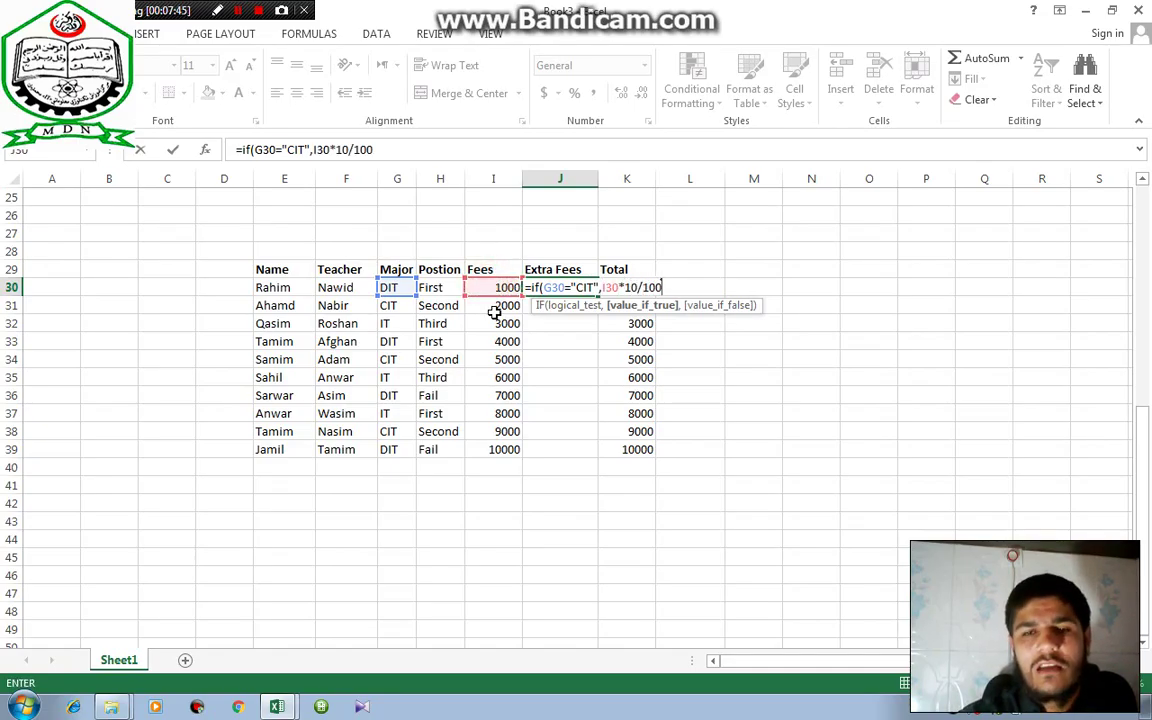
text(,0))
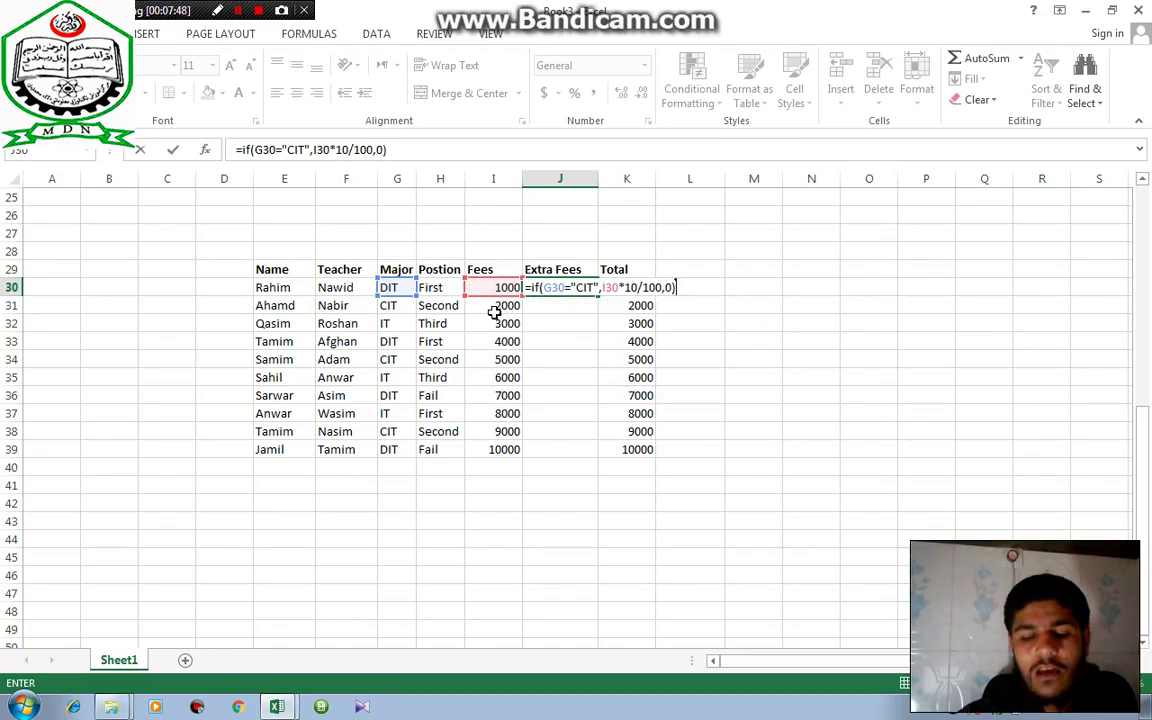
key(Return)
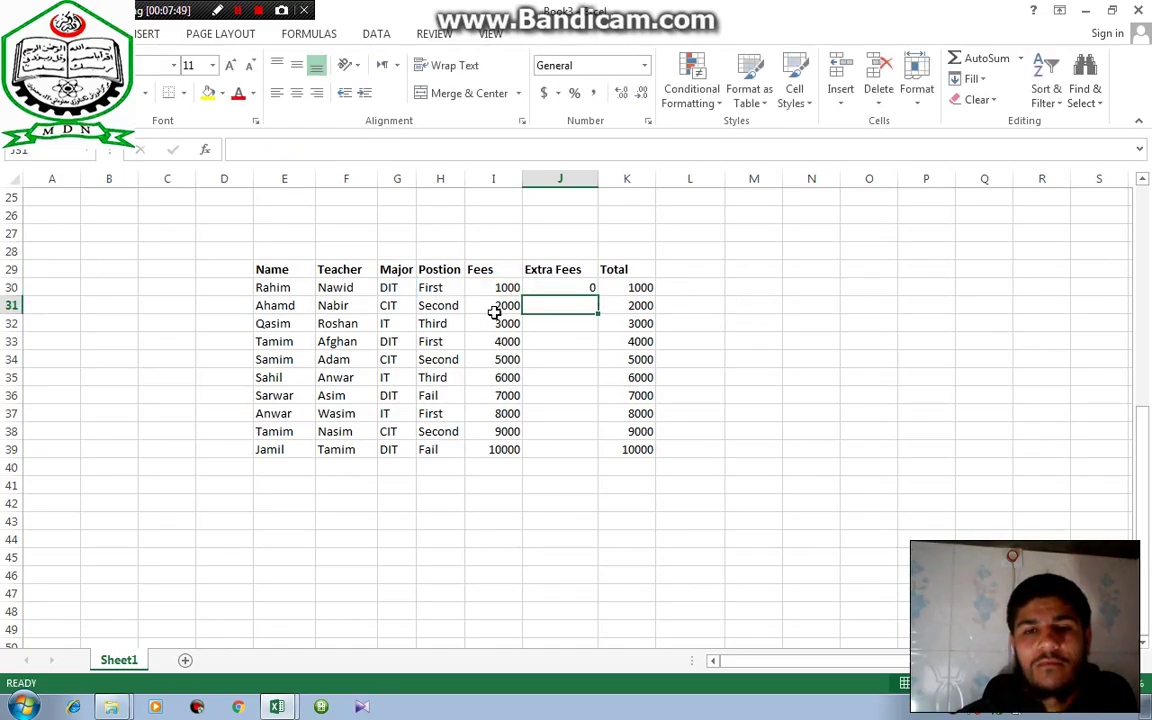
Fill the 10% CIT extra fee formula down from J30 to J39 and clear the results from J30:J39
click(578, 291)
double_click(597, 296)
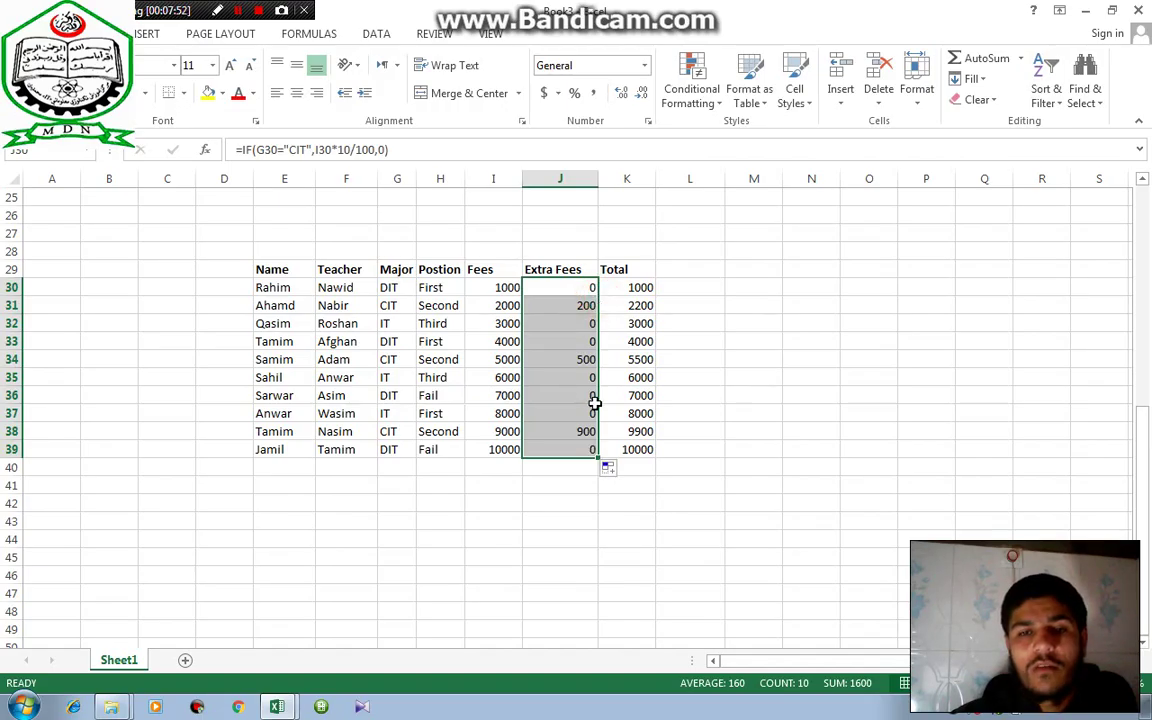
key(Delete)
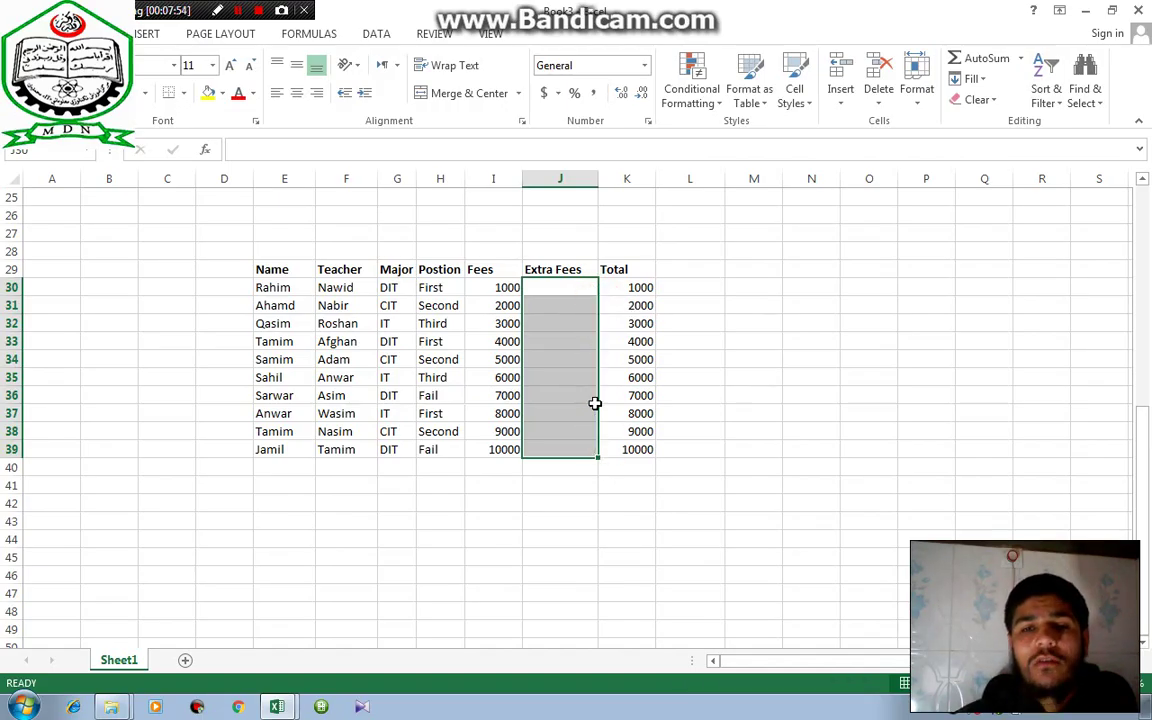
click(549, 292)
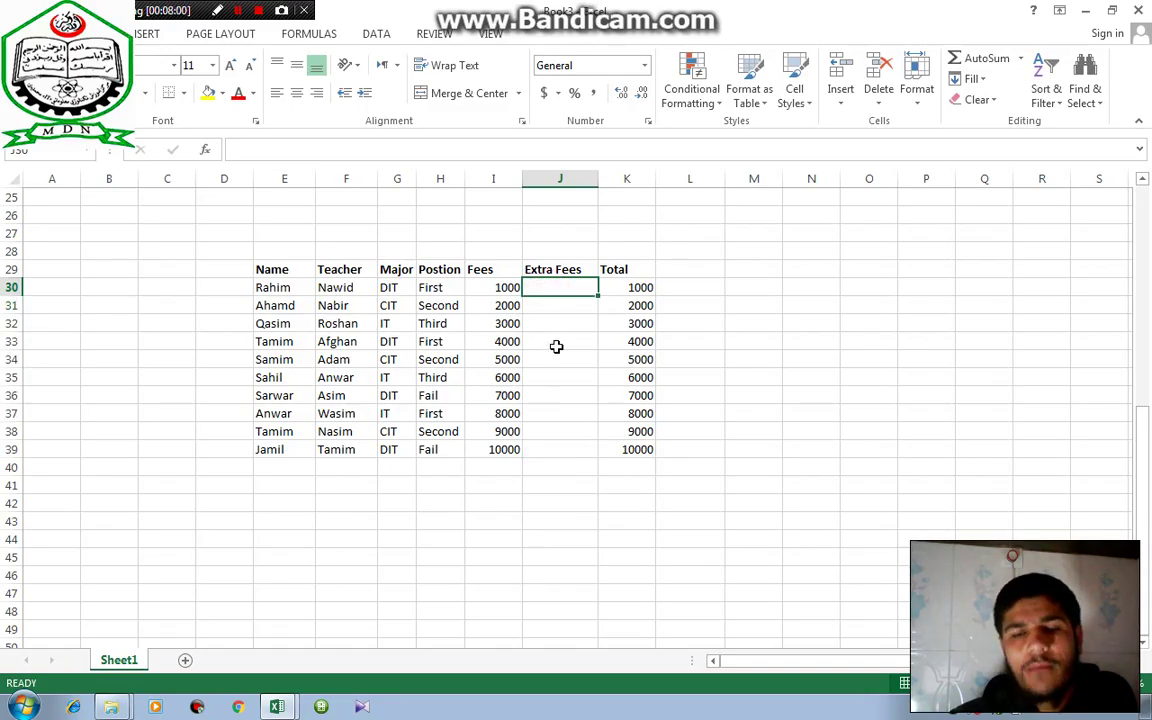